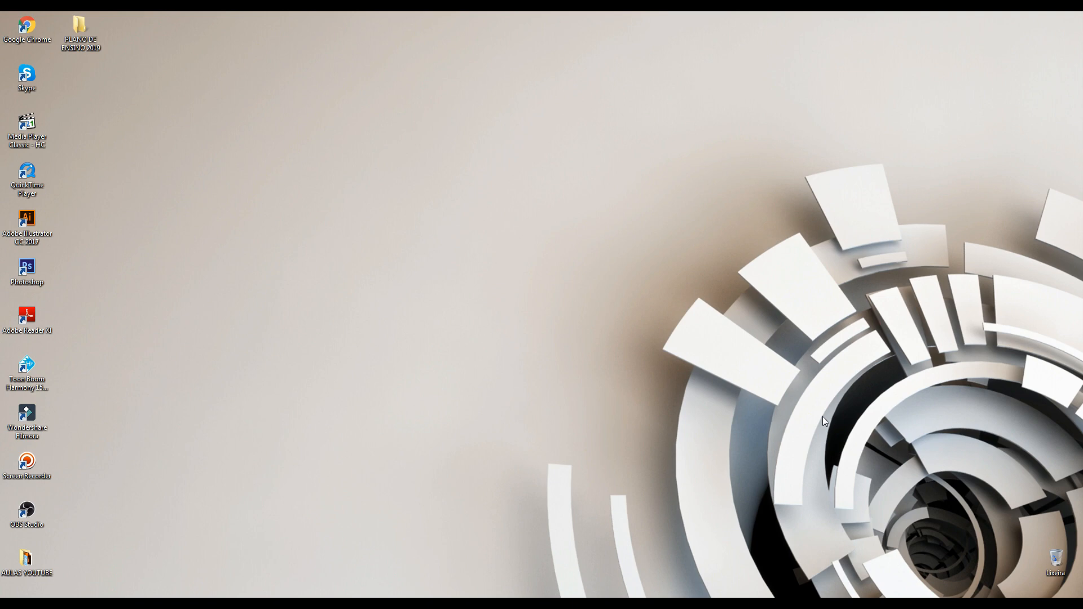
- Launch Toon Boom Harmony and create a new scene named bola
click(28, 375)
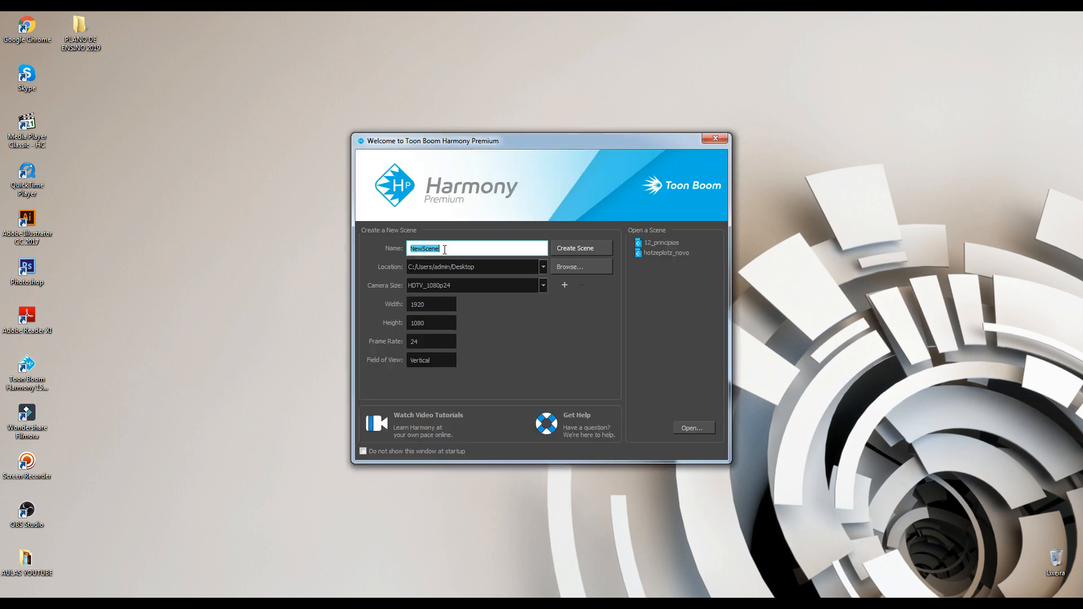
text(bola)
click(582, 250)
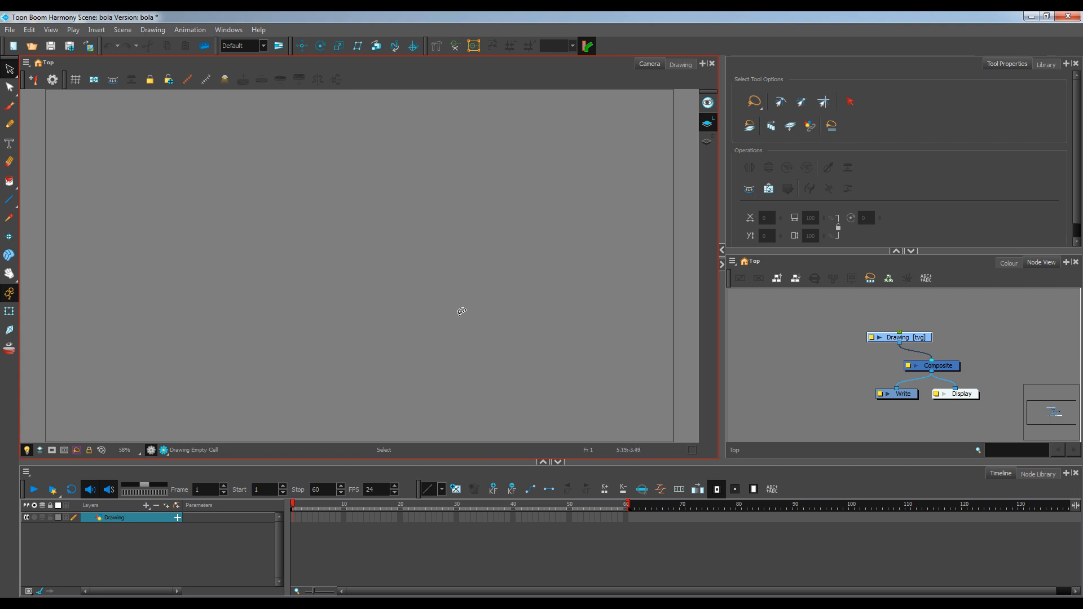
key(space)
mouse_move(424, 318)
mouse_down()
mouse_move(385, 307)
mouse_move(416, 346)
mouse_move(414, 317)
mouse_up()
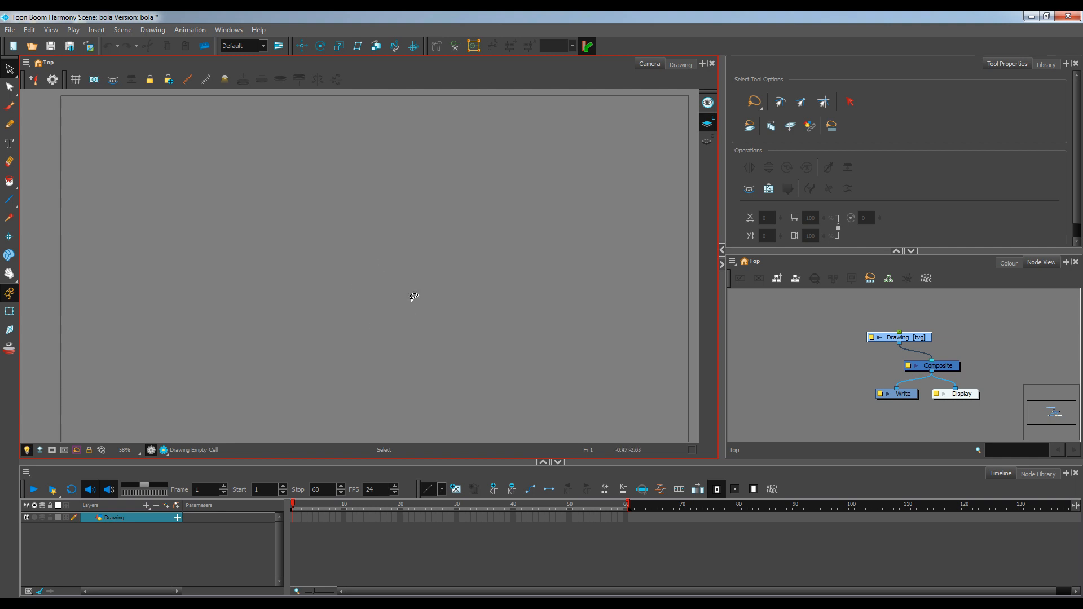
scroll(421, 291, down, 1)
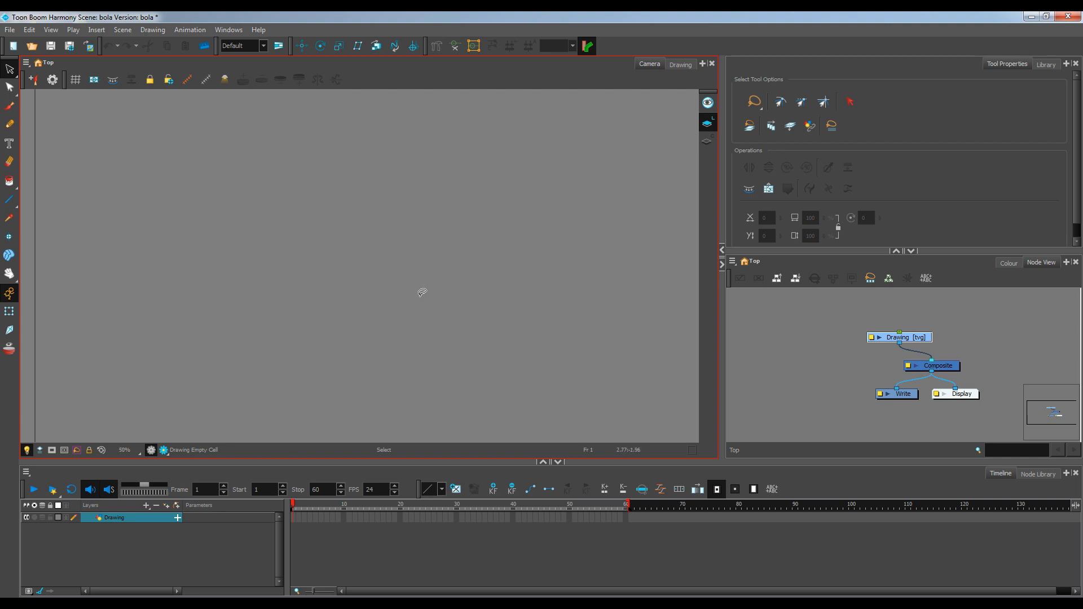
scroll(422, 293, down, 2)
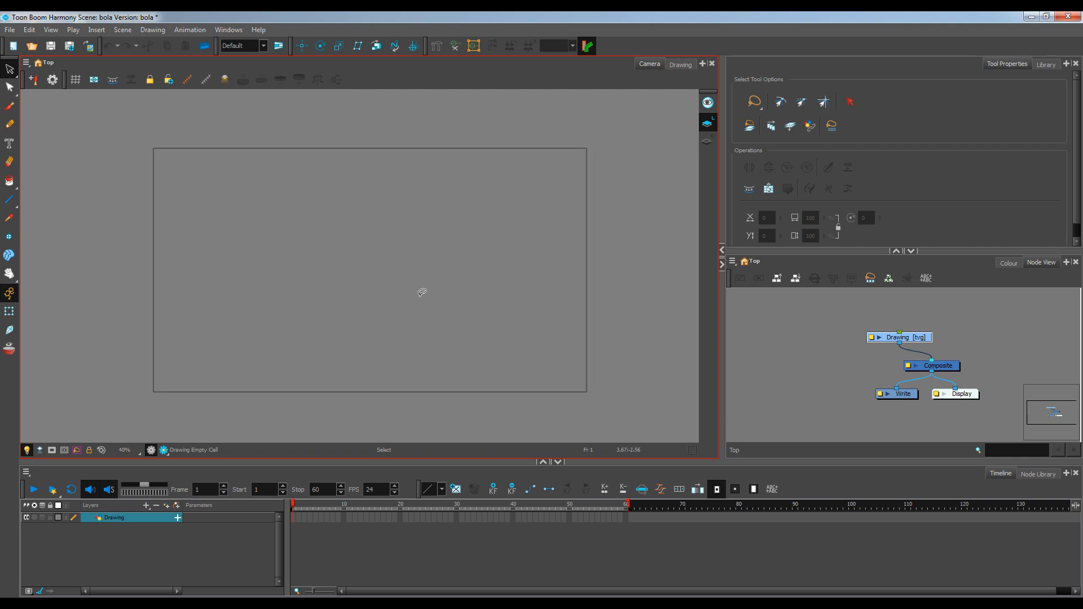
scroll(422, 292, up, 2)
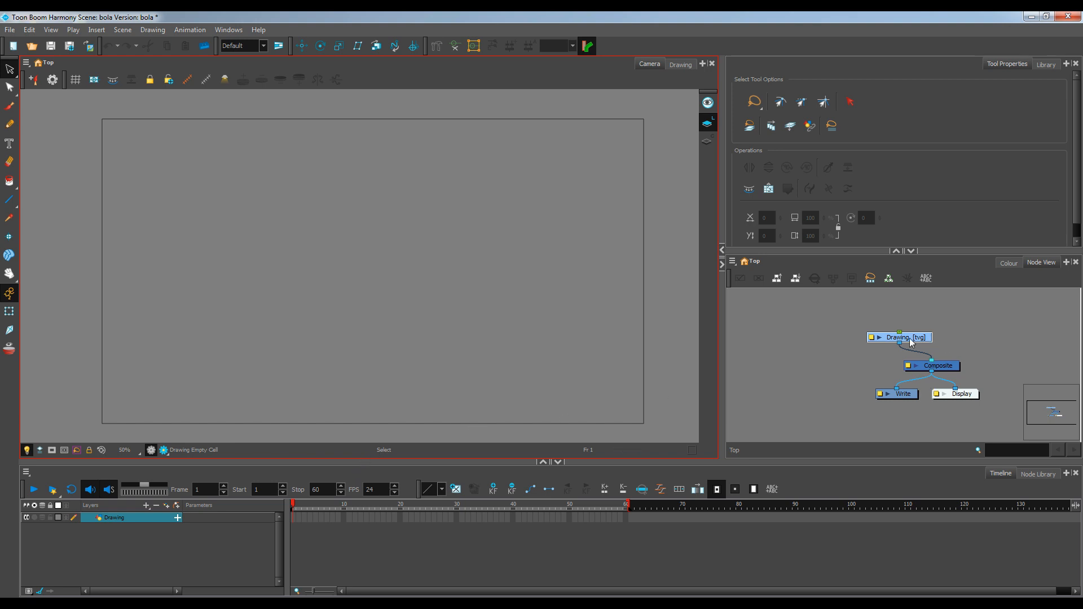
- Move the Drawing node farther from the Composite node and draw a horizontal ground line across the lower part of the camera frame
mouse_move(911, 338)
mouse_down()
mouse_move(845, 363)
mouse_move(851, 336)
mouse_up()
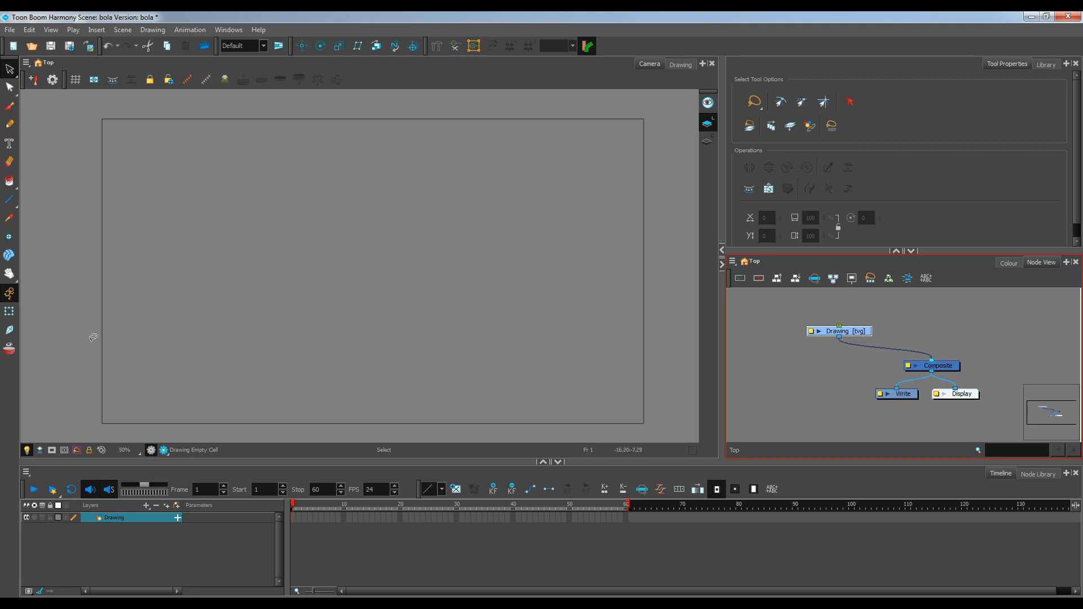
click(14, 203)
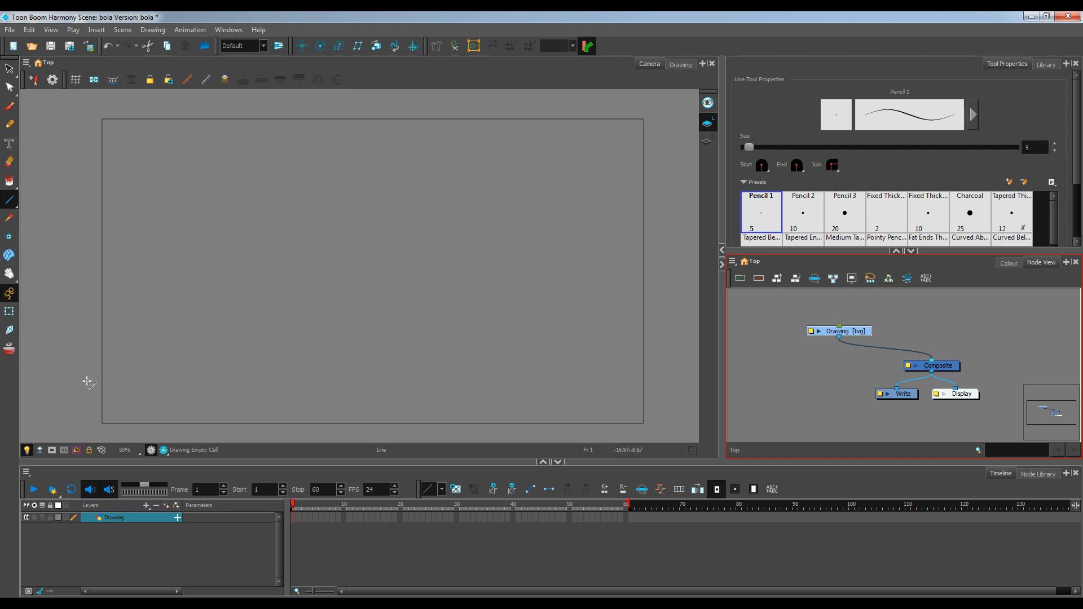
mouse_move(85, 380)
mouse_down()
mouse_move(681, 382)
mouse_move(670, 381)
mouse_up()
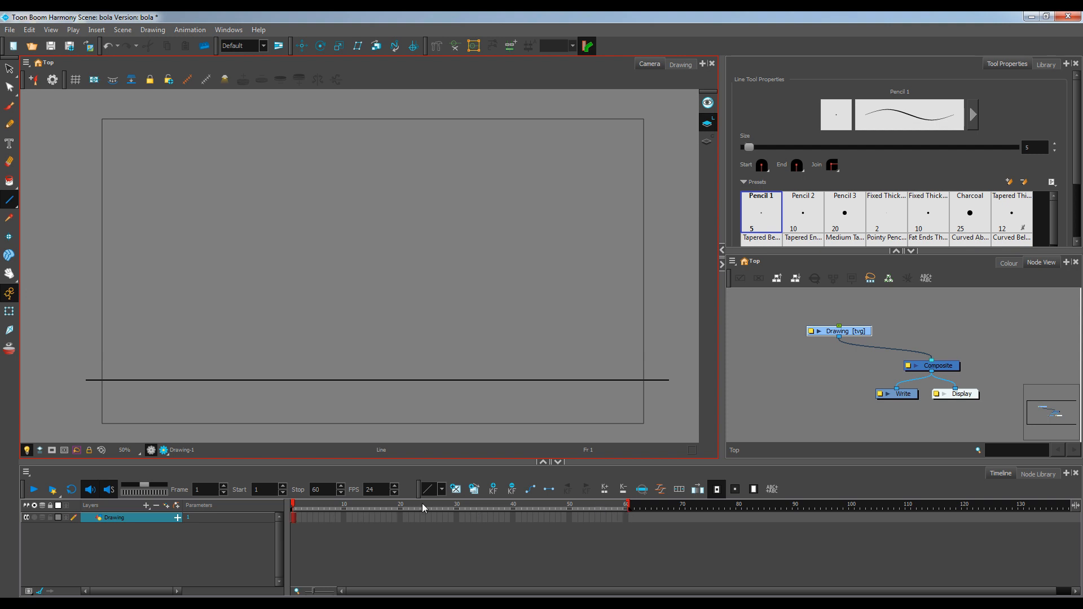
- Extend the ground line drawing's exposure to frame 60 and return to frame 1
click(625, 518)
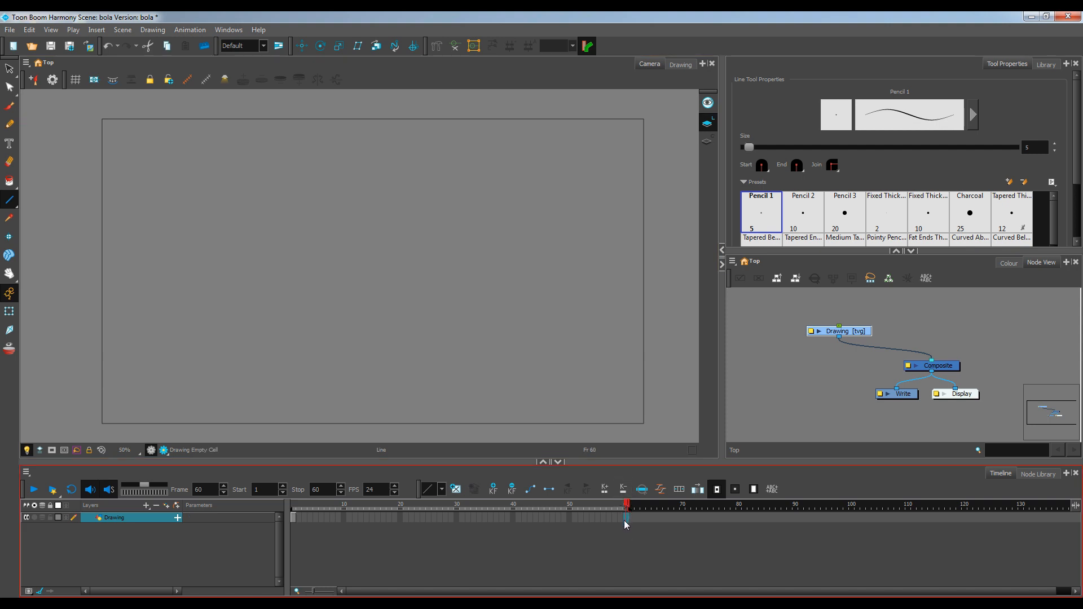
key(F5)
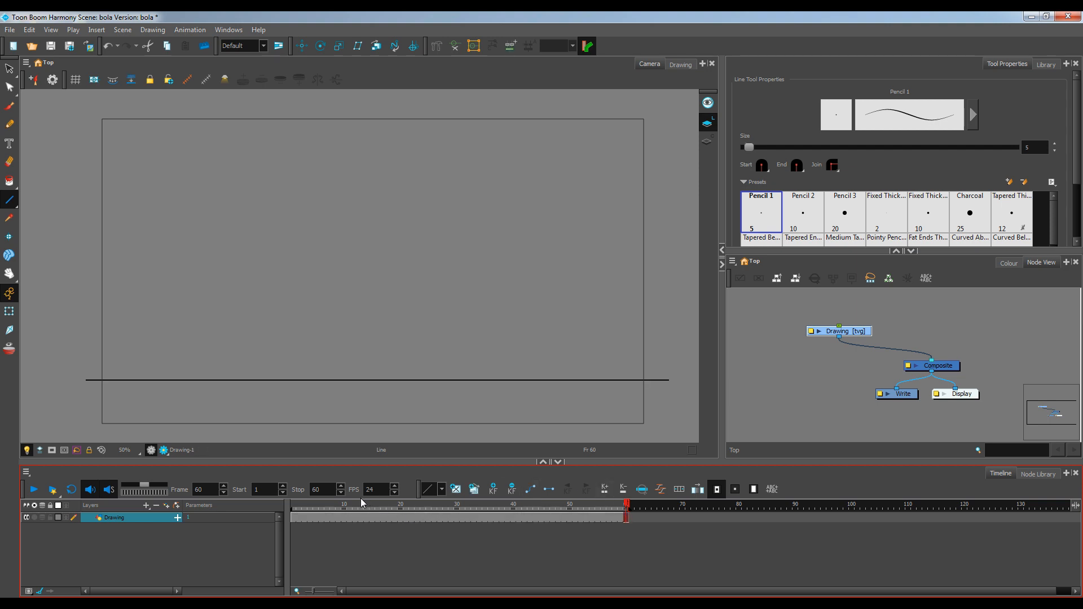
click(294, 518)
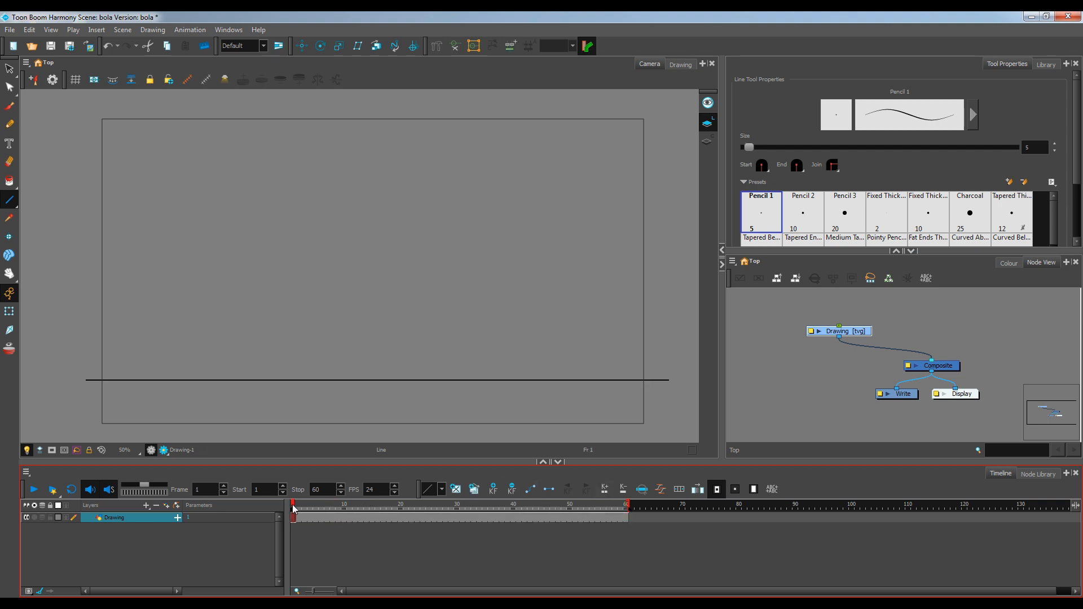
- Rename the Drawing layer as bg and move its node above and to the right of the Composite node
double_click(117, 518)
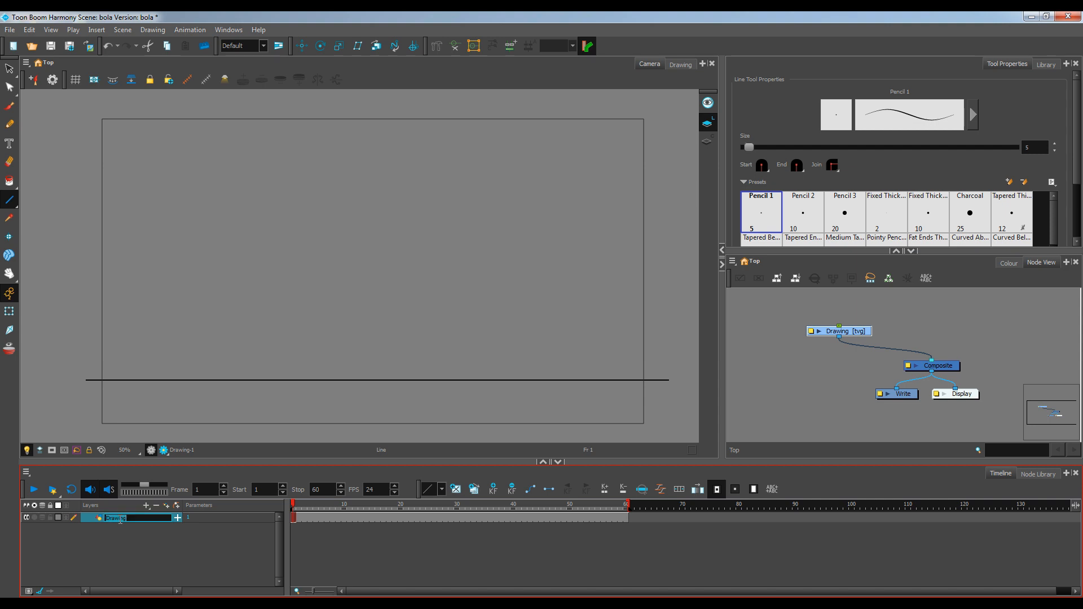
text(bg)
key(Return)
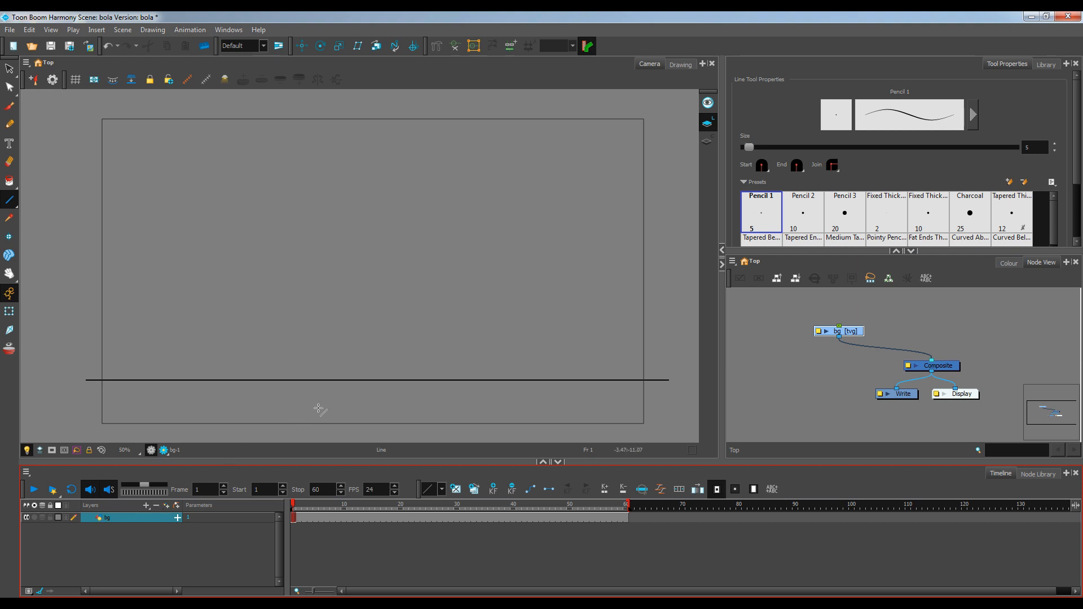
drag(850, 337, 1021, 337)
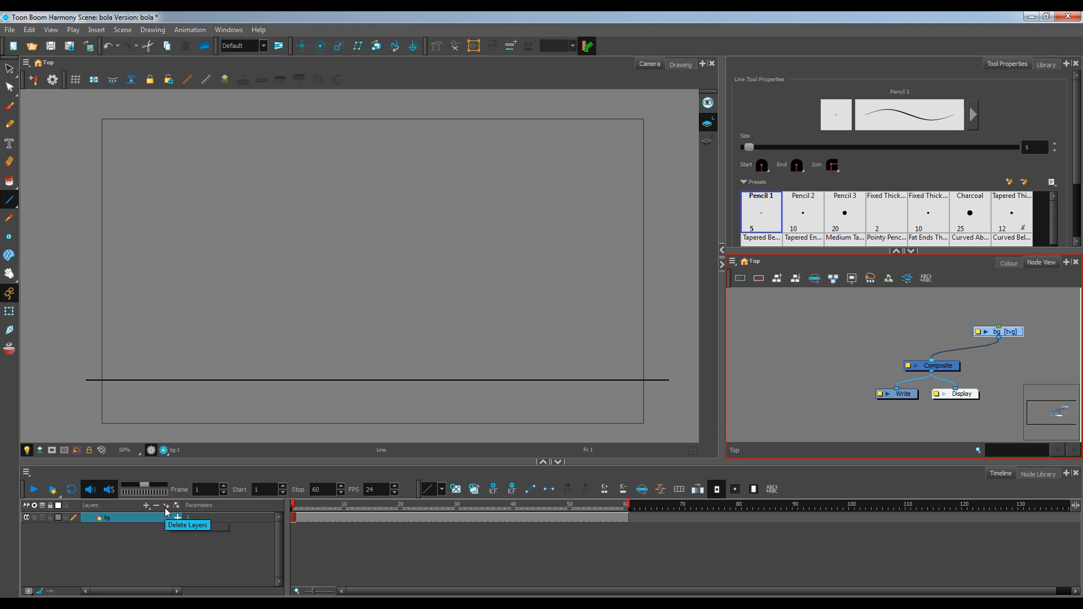
- Add a vector drawing layer named bola and place its node above and to the left of the Composite node
key(ctrl+r)
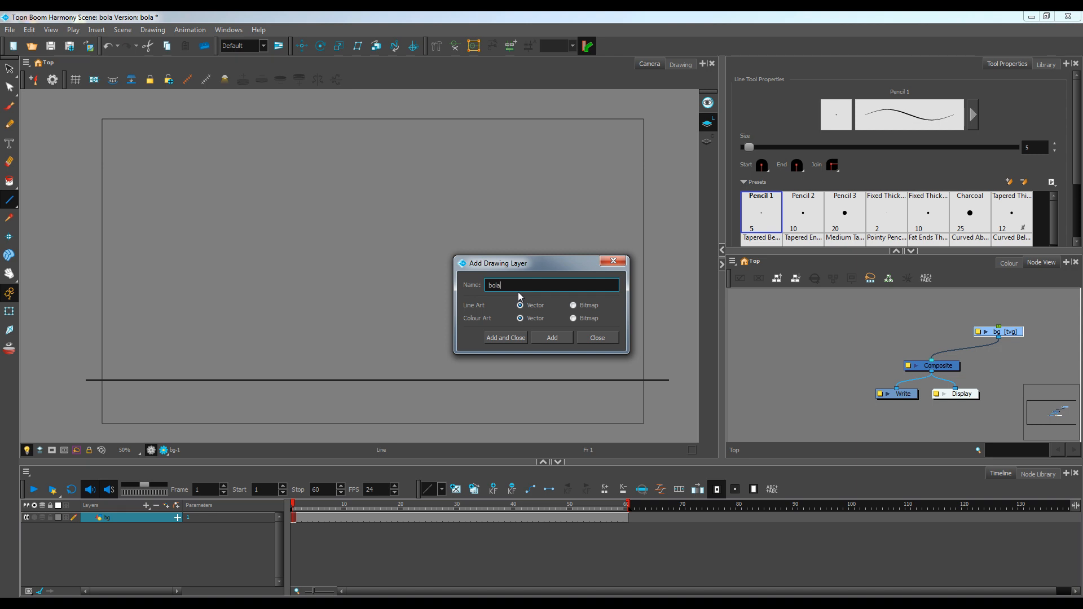
click(504, 338)
click(930, 359)
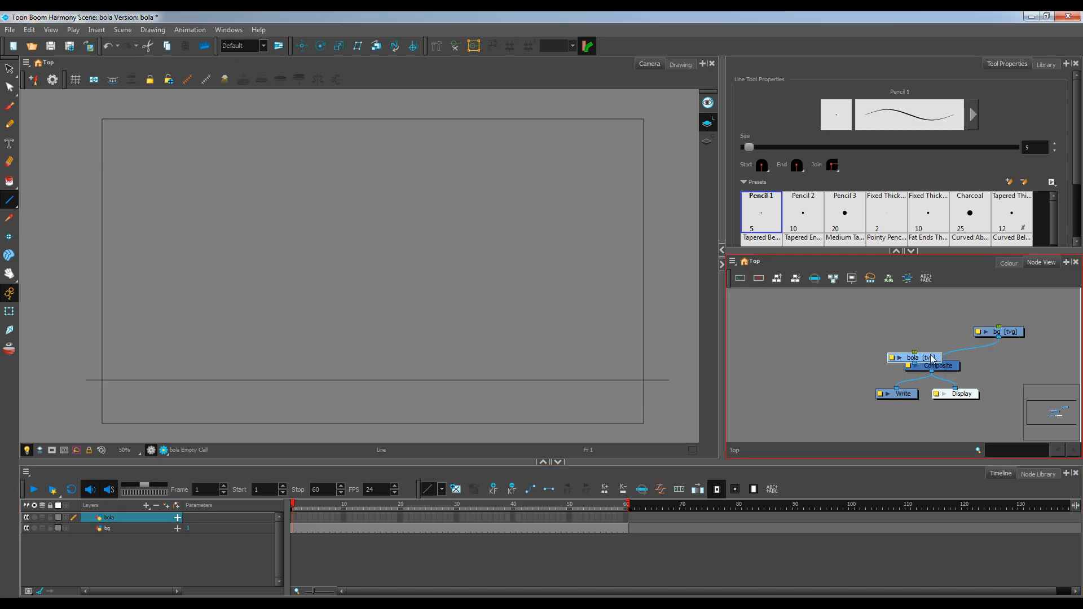
drag(931, 358, 874, 331)
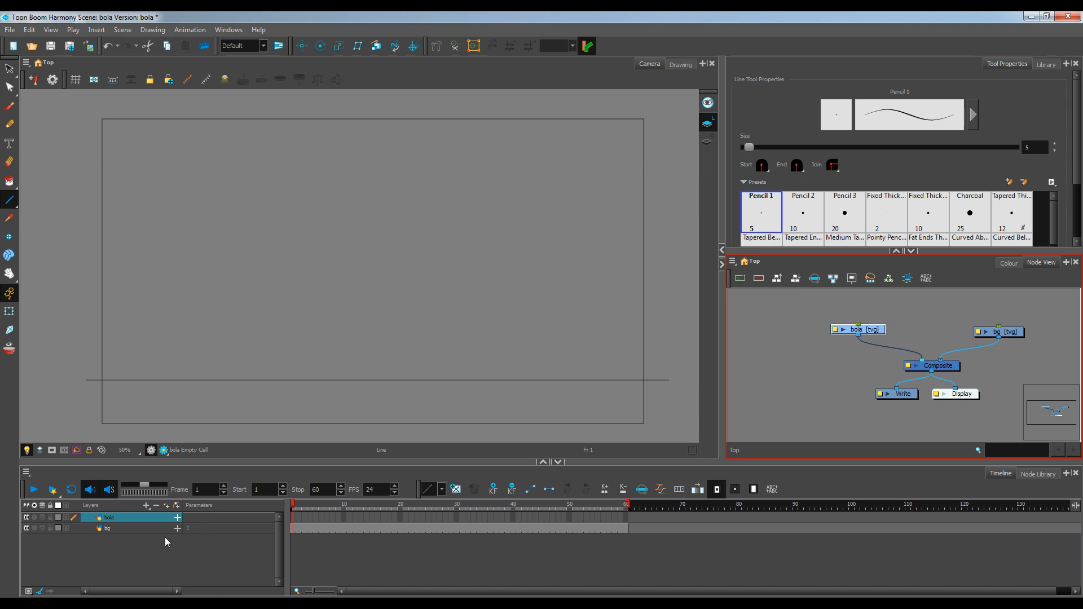
- Draw a circle with the Ellipse tool on frame 1 of the bola layer, near the upper middle of the camera frame
click(294, 519)
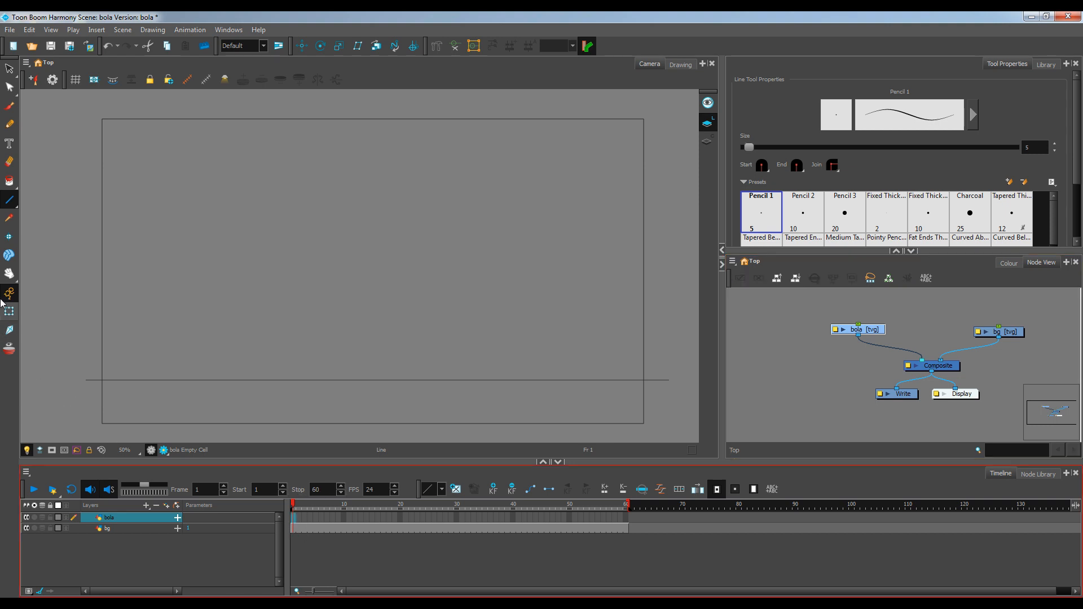
click(15, 201)
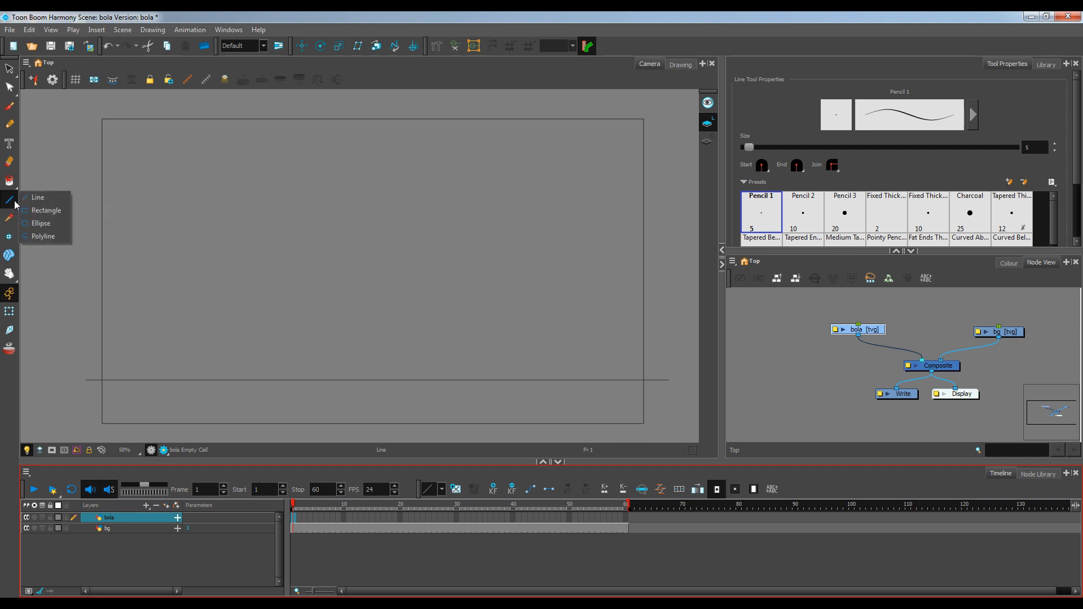
click(41, 224)
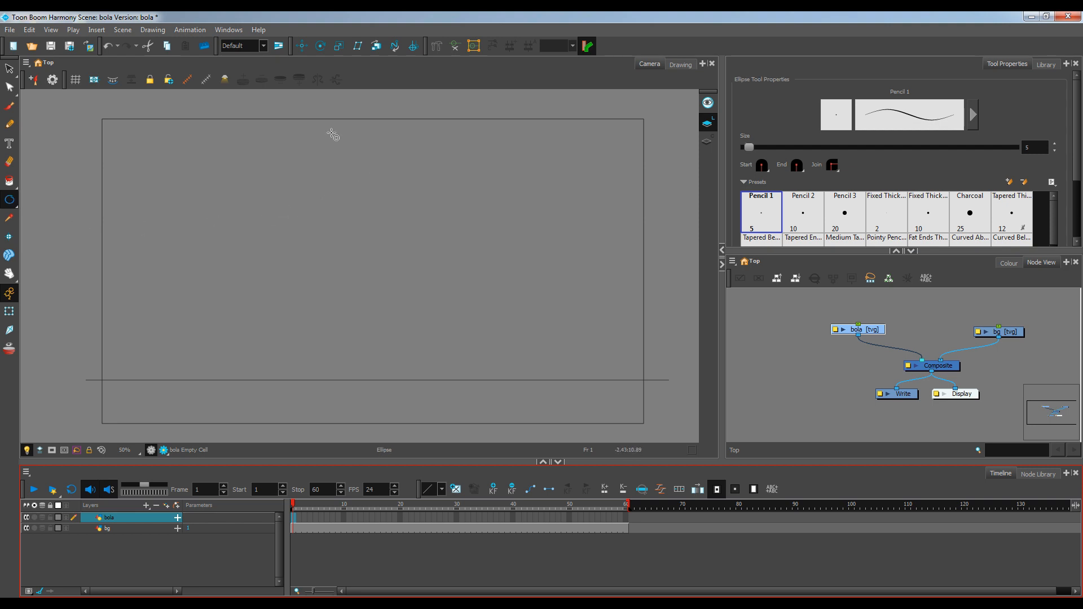
drag(320, 134, 405, 189)
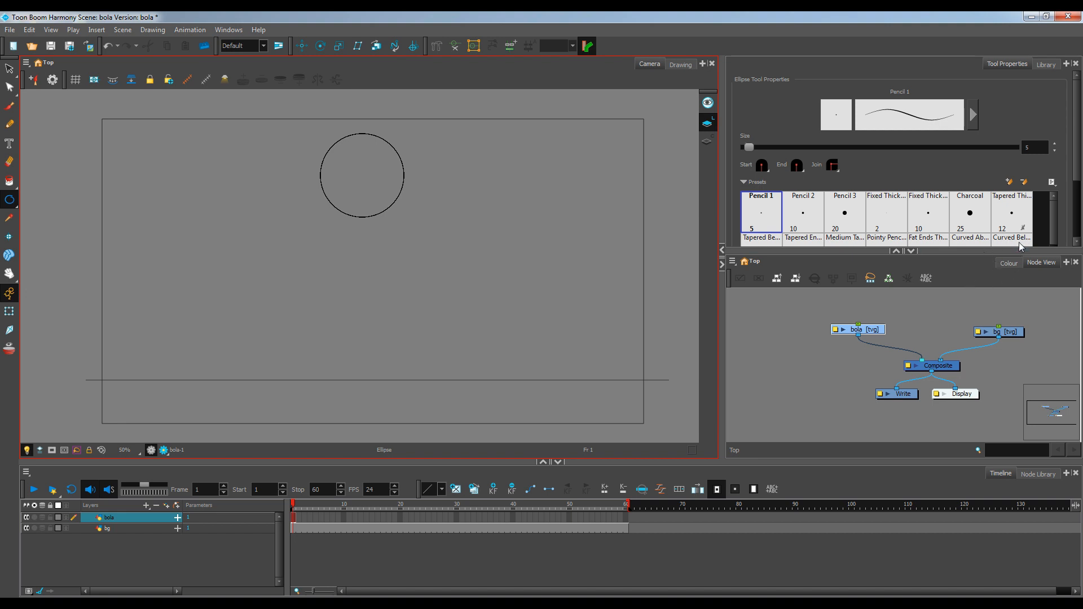
- Fill the circle with White from the bola palette using the Paint tool
click(1009, 263)
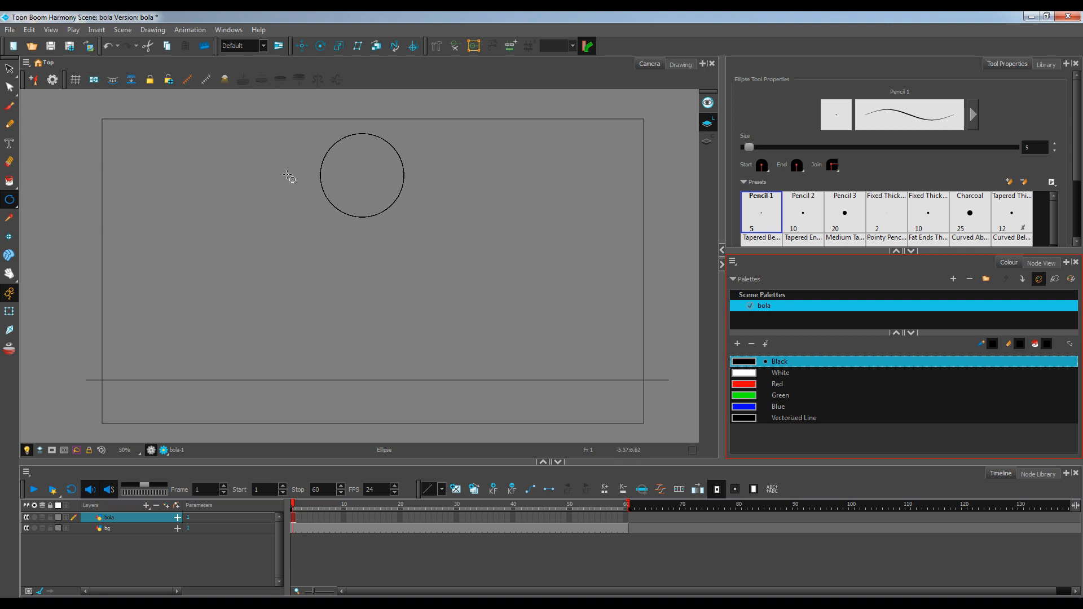
click(10, 181)
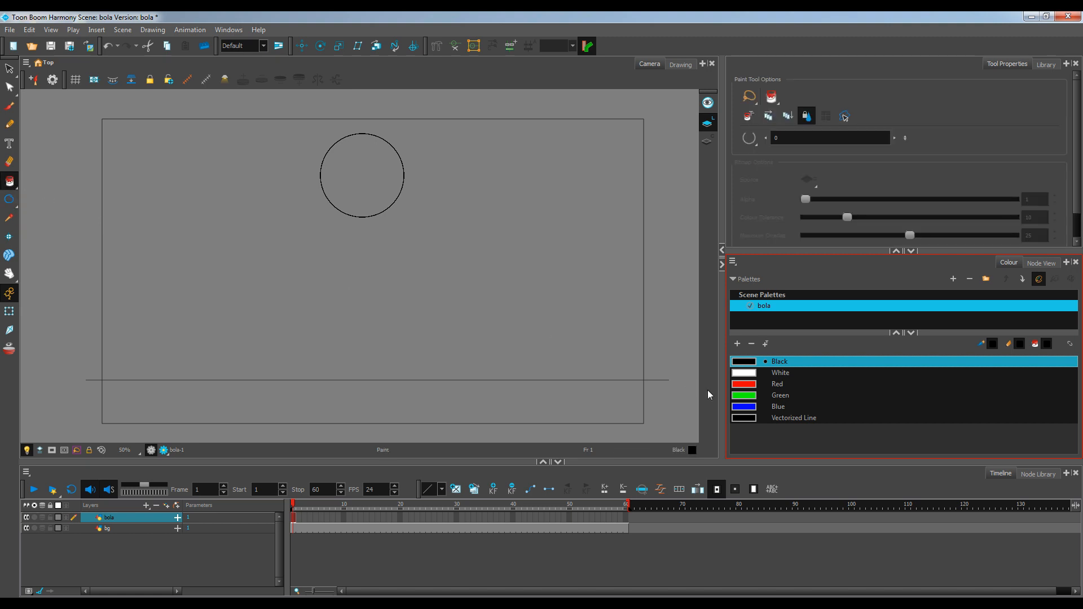
click(754, 377)
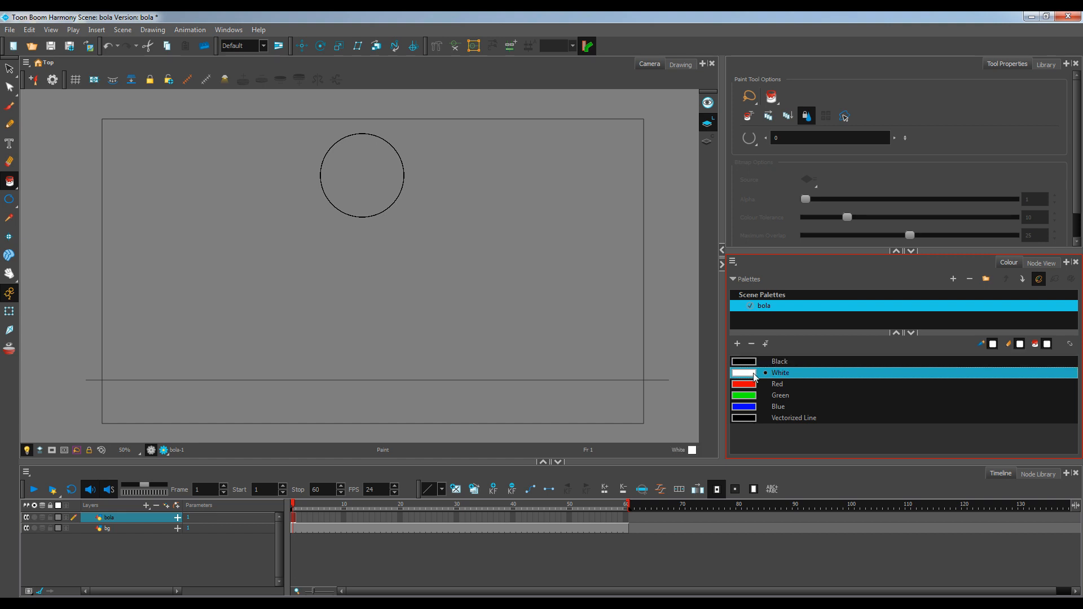
click(363, 176)
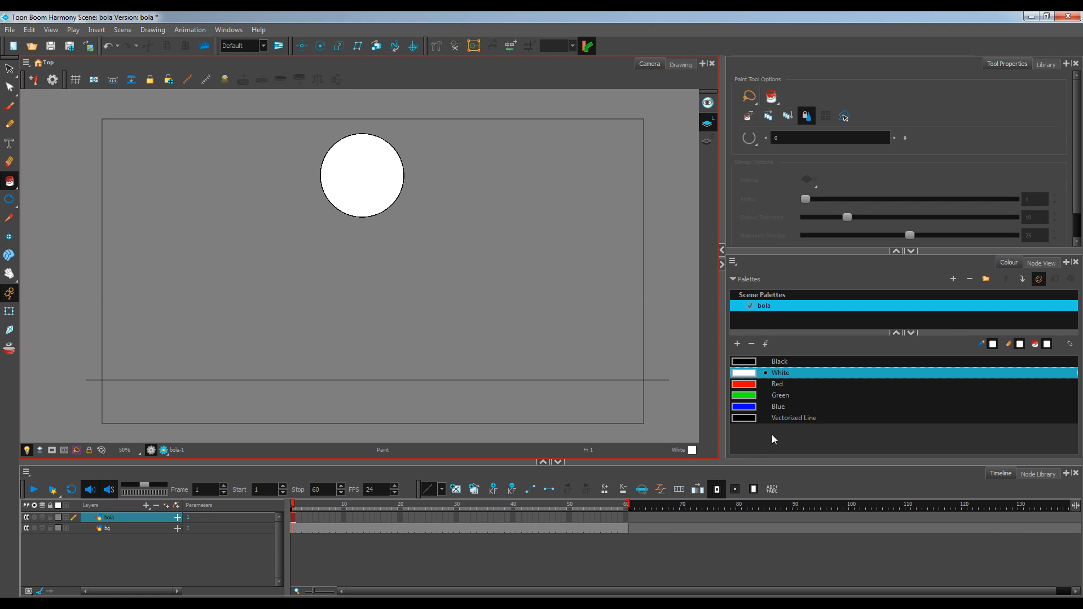
click(753, 364)
click(753, 387)
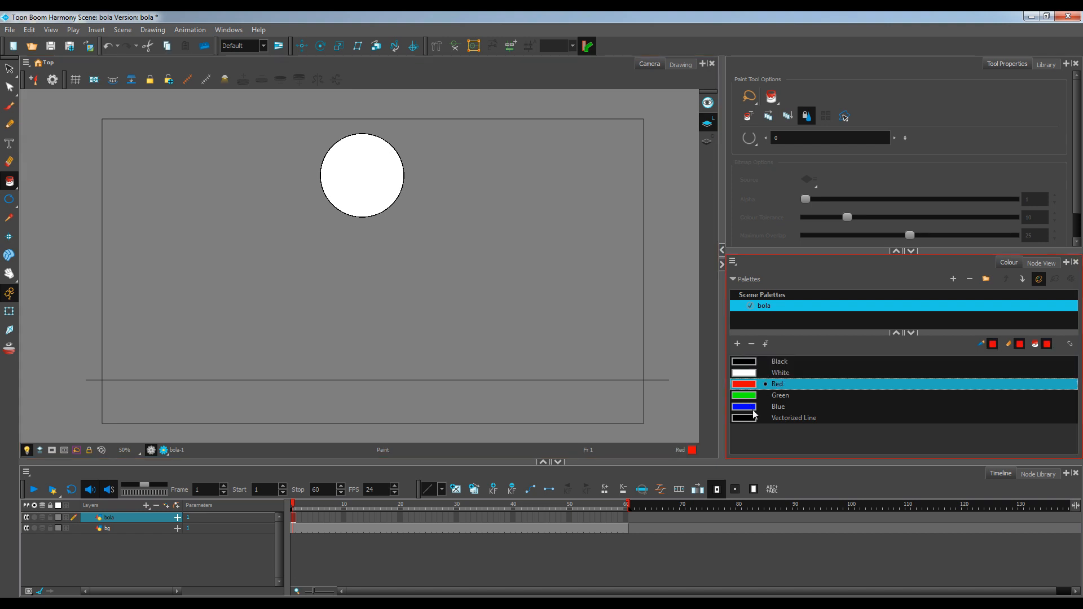
click(754, 410)
click(755, 364)
click(753, 373)
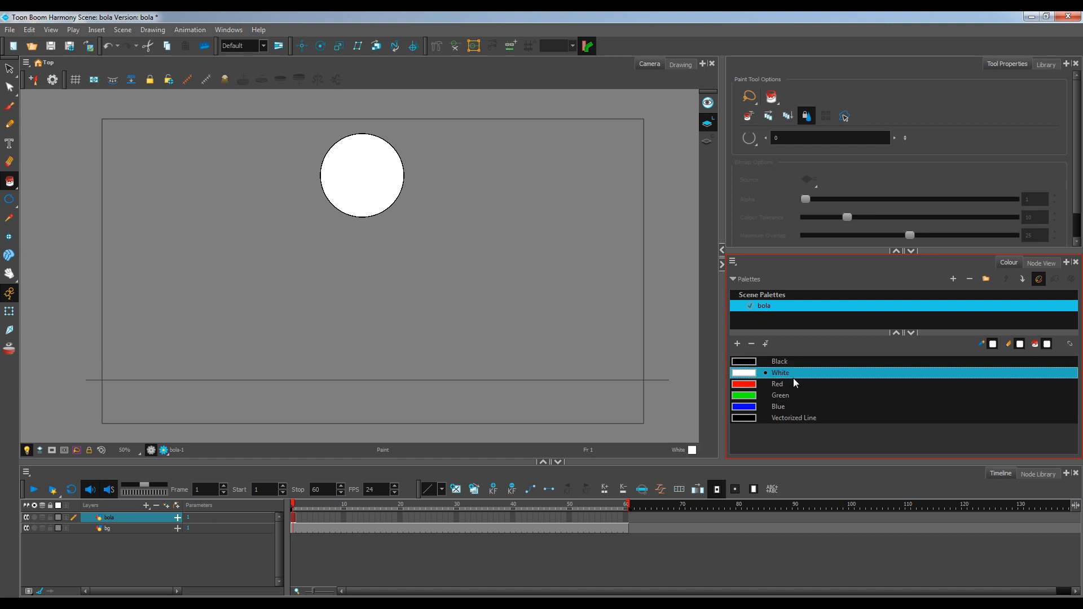
- Add a new light cyan colour (RGB 146, 235, 237) to the bola palette and fill the circle with it
click(737, 345)
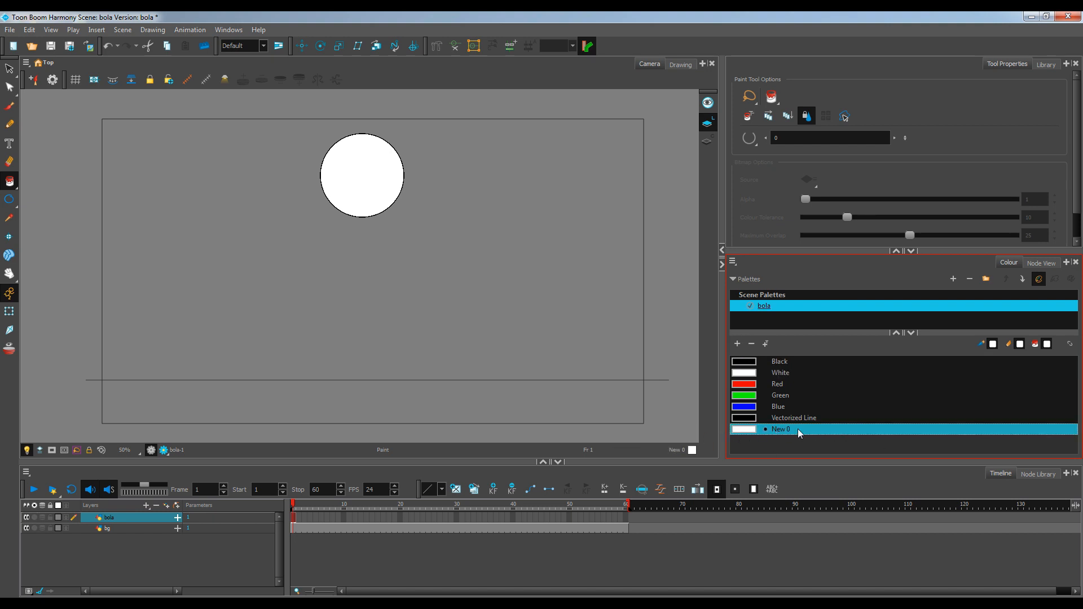
double_click(746, 431)
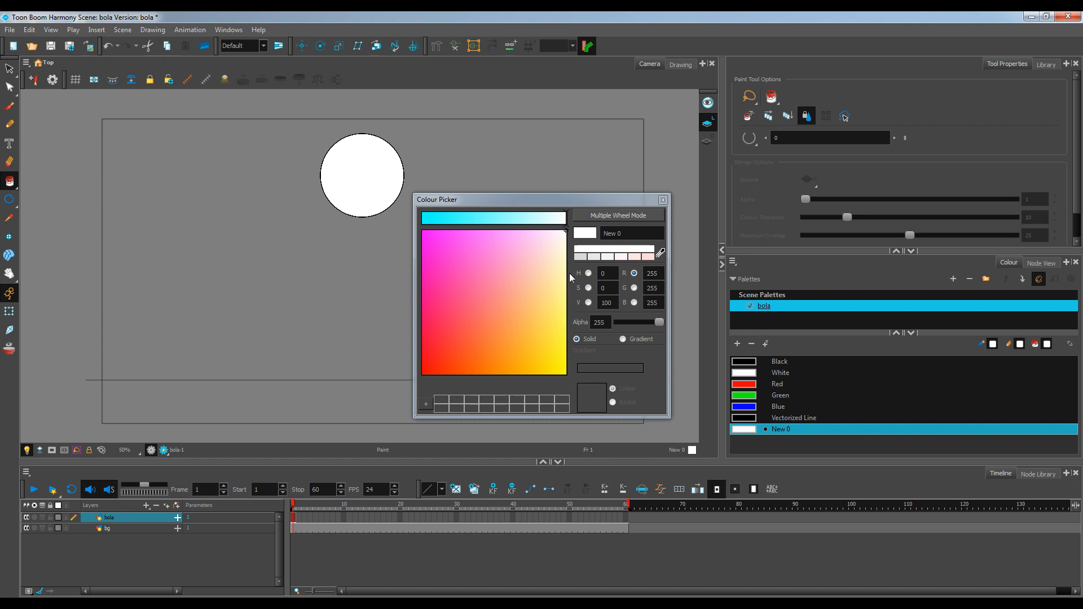
click(517, 251)
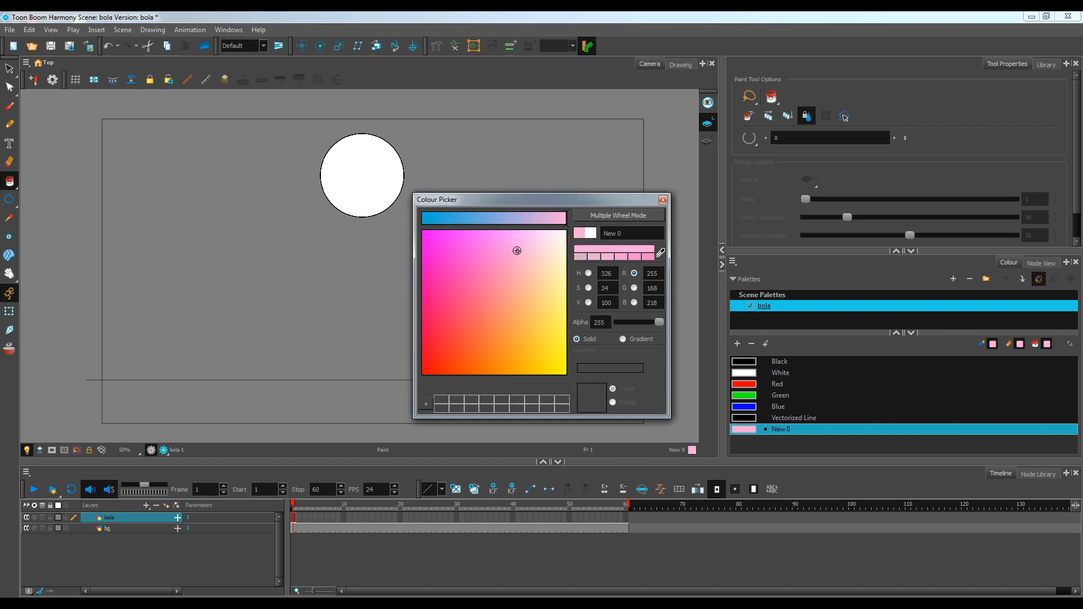
mouse_move(517, 250)
mouse_down()
mouse_move(486, 244)
mouse_move(467, 296)
mouse_move(450, 246)
mouse_move(497, 247)
mouse_move(519, 276)
mouse_move(504, 315)
mouse_move(496, 271)
mouse_move(525, 266)
mouse_move(473, 247)
mouse_move(501, 218)
mouse_move(528, 251)
mouse_move(533, 240)
mouse_move(530, 263)
mouse_move(546, 247)
mouse_up()
click(496, 218)
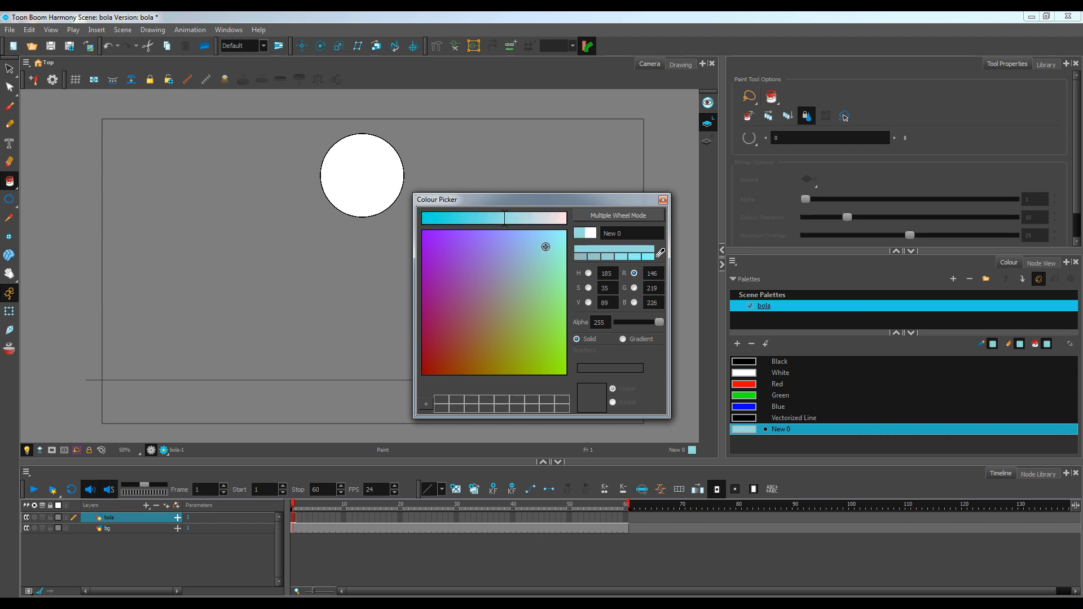
click(555, 240)
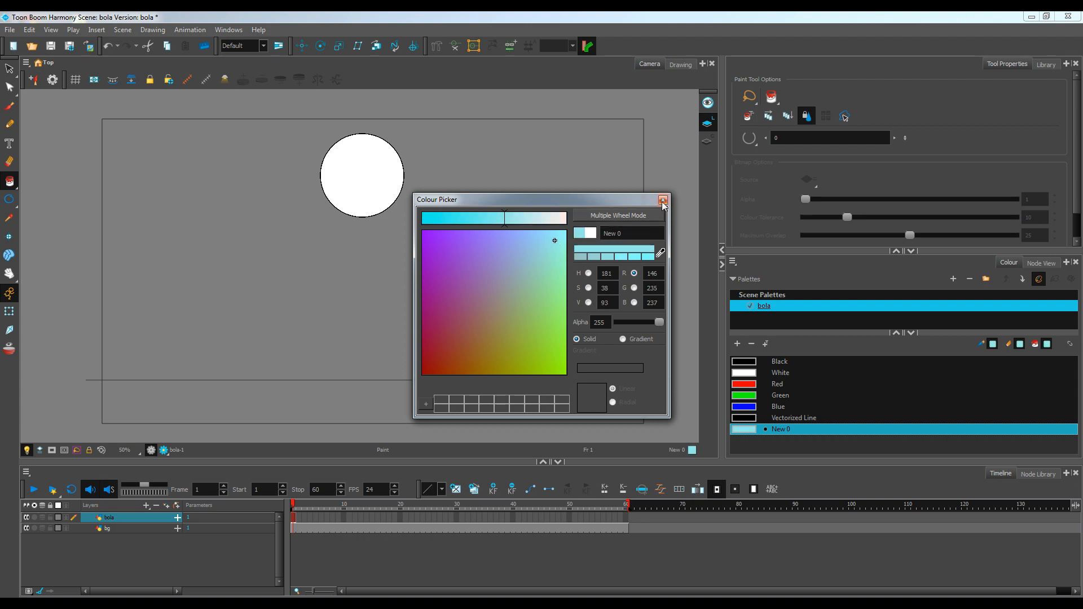
click(663, 200)
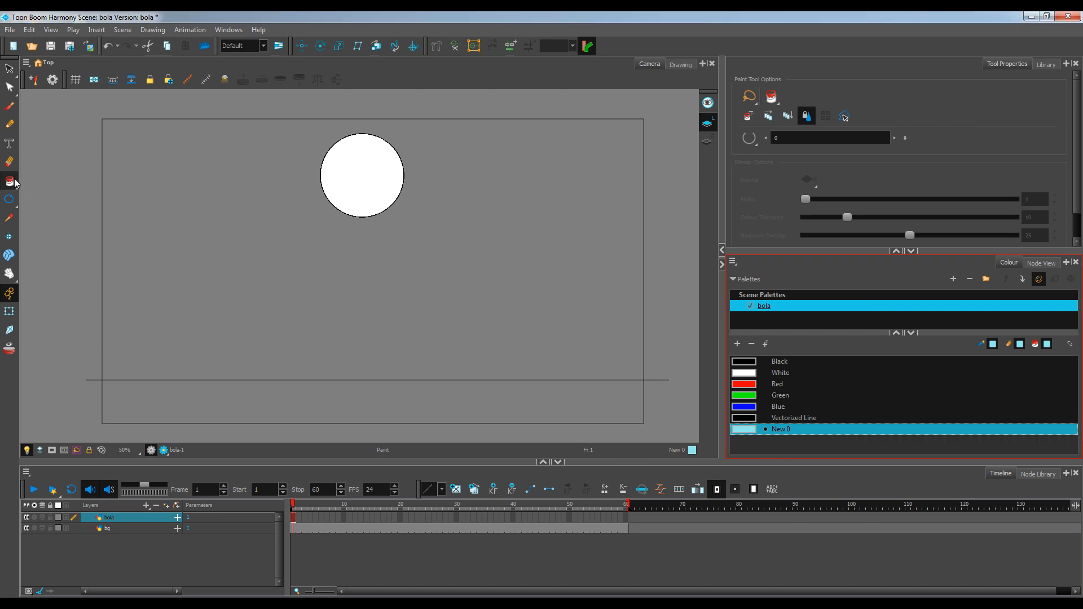
click(365, 175)
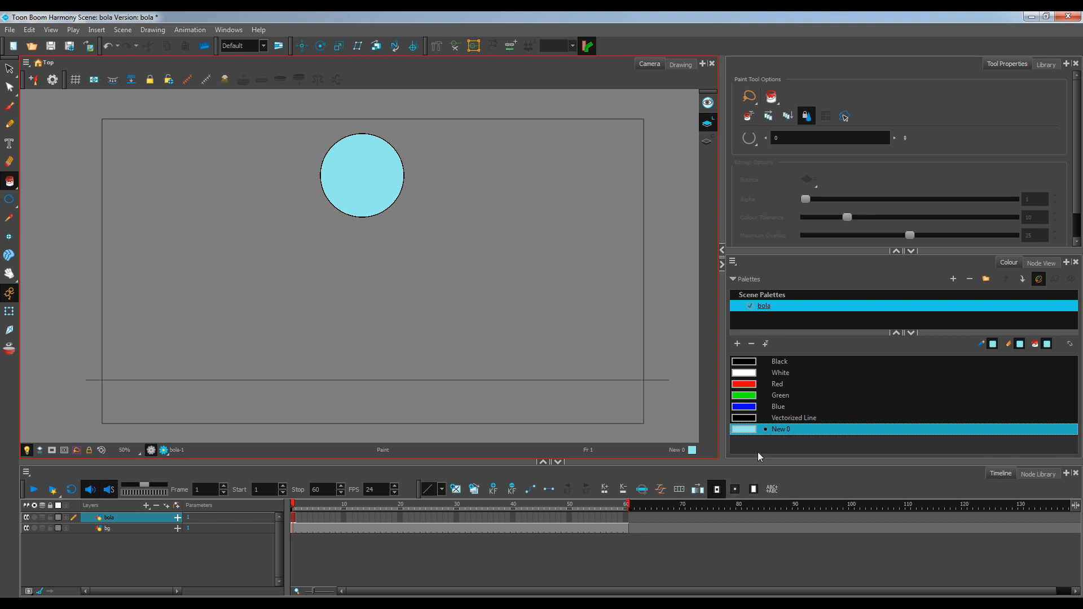
- Change the New 0 swatch of the bola palette to light sky blue (RGB 146, 225, 253)
double_click(745, 429)
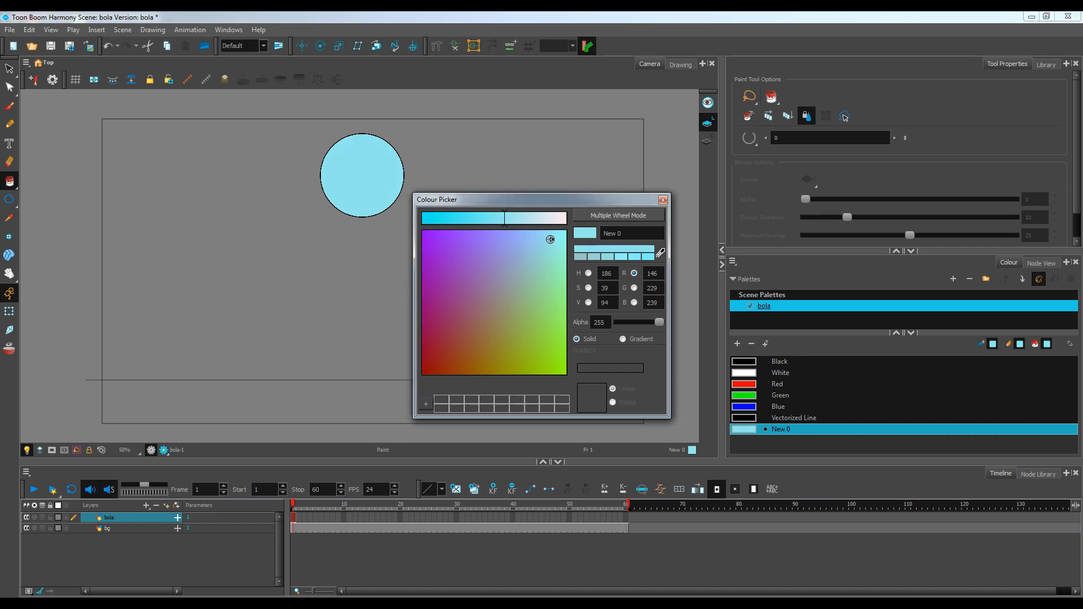
mouse_move(551, 240)
mouse_down()
mouse_move(530, 234)
mouse_move(554, 264)
mouse_up()
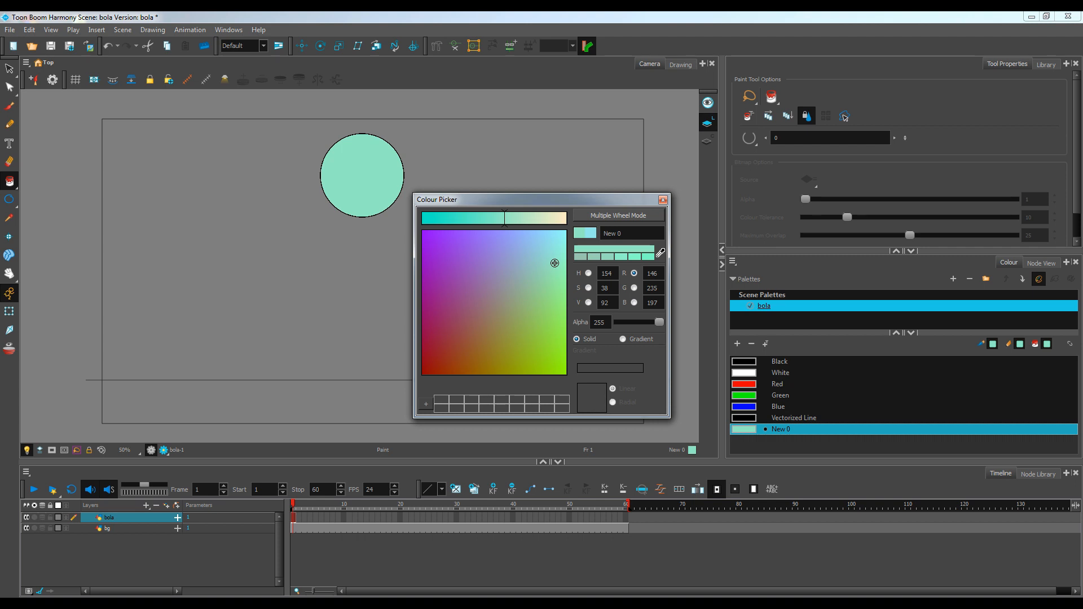
mouse_move(554, 262)
mouse_down()
mouse_move(548, 244)
mouse_move(533, 243)
mouse_up()
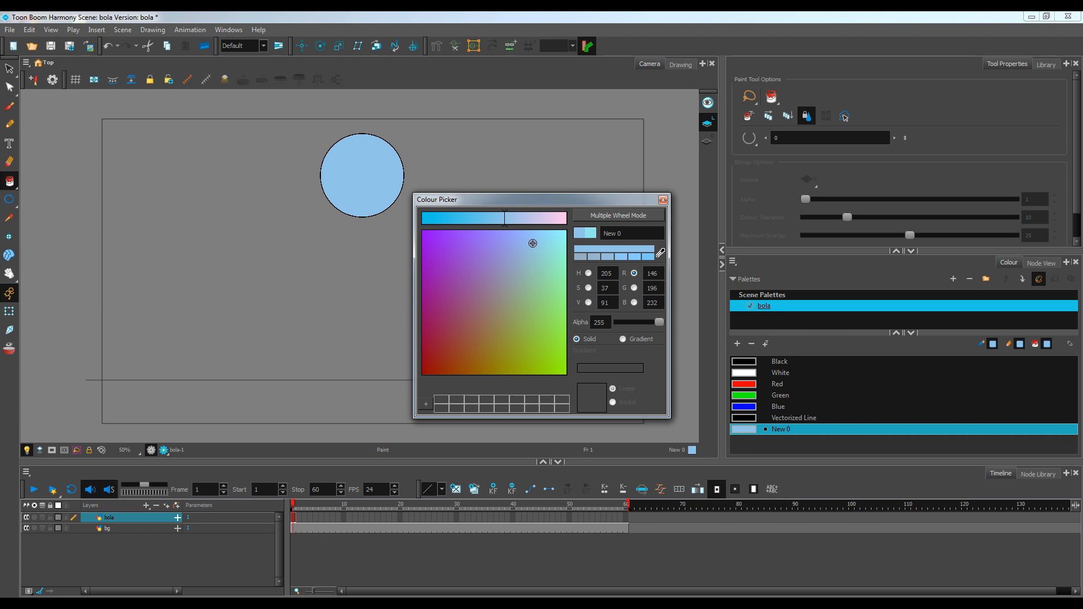
drag(533, 243, 545, 231)
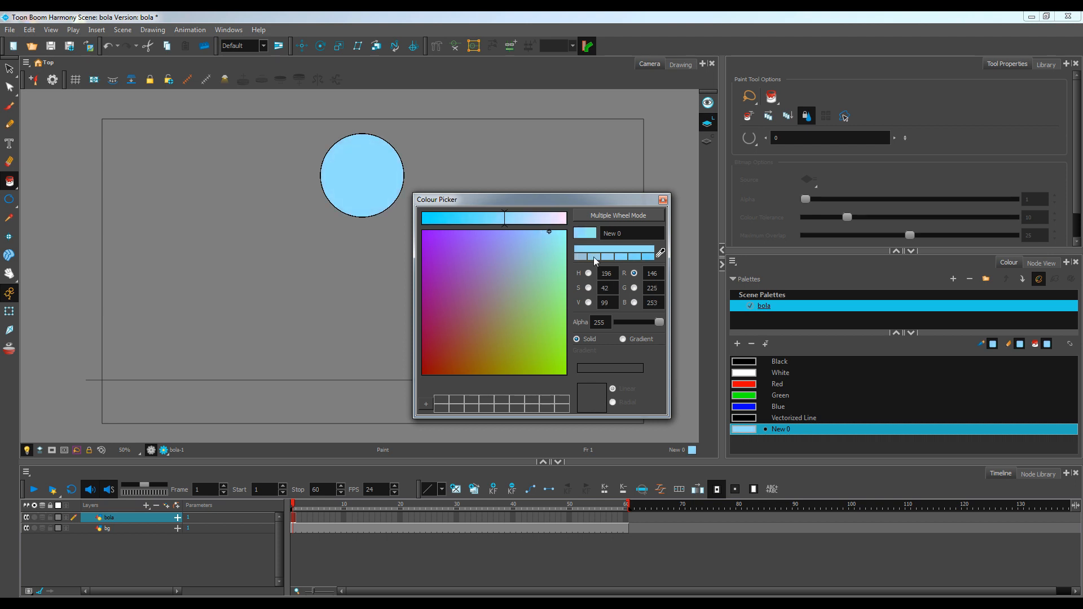
click(663, 200)
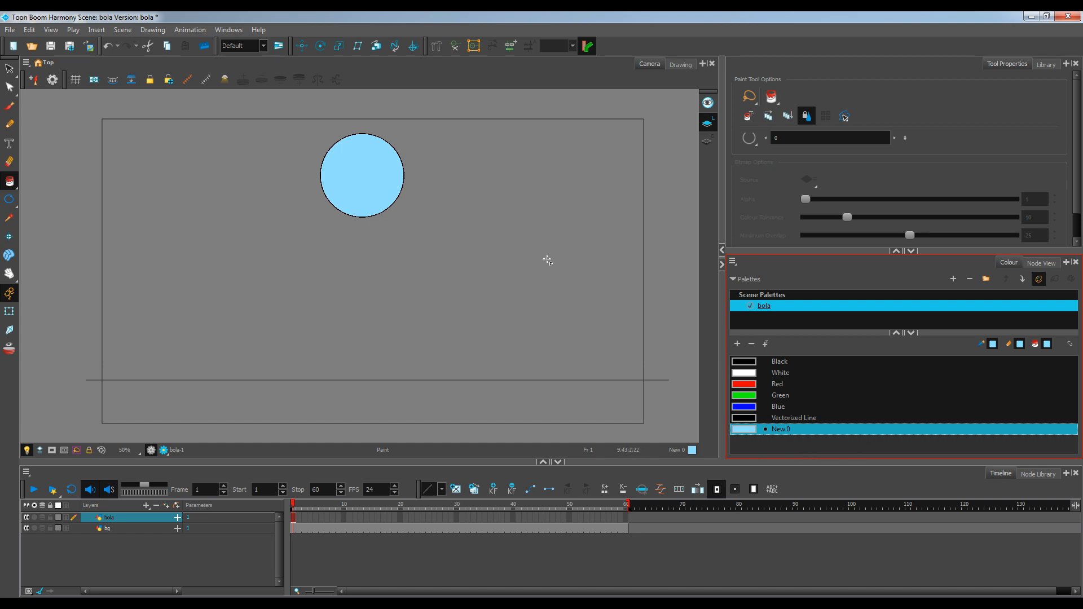
- Add another new colour to the bola palette, based on the light sky blue swatch
scroll(365, 199, up, 2)
drag(365, 198, 378, 315)
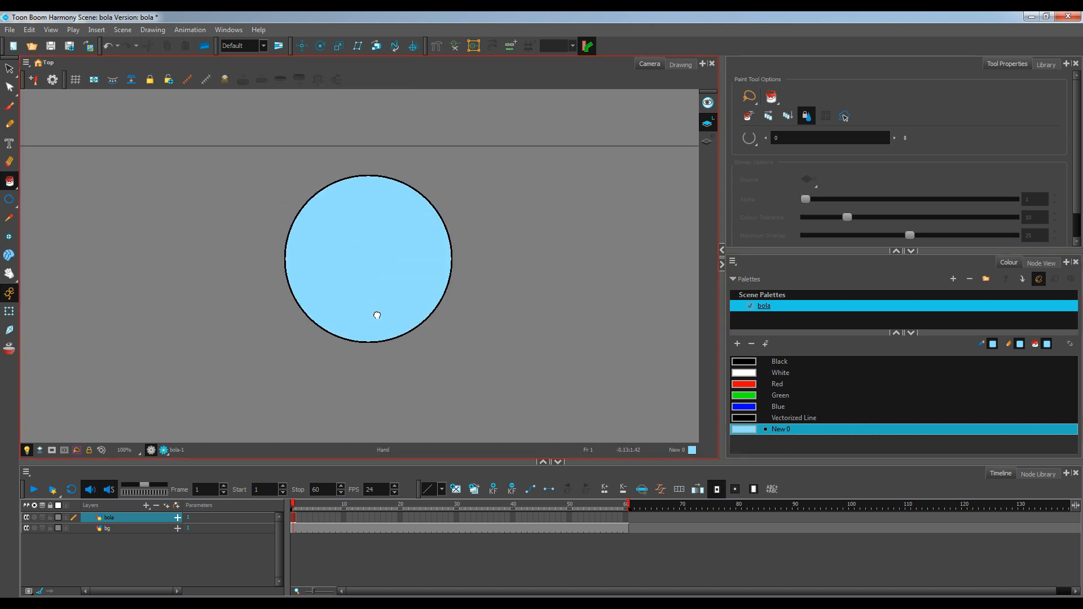
scroll(377, 314, up, 1)
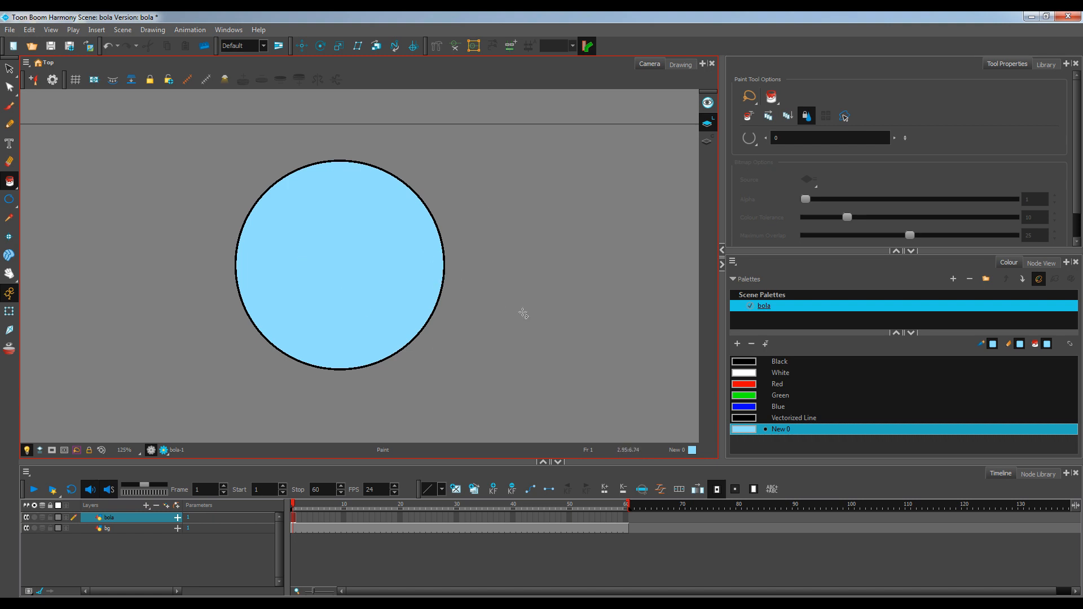
click(737, 344)
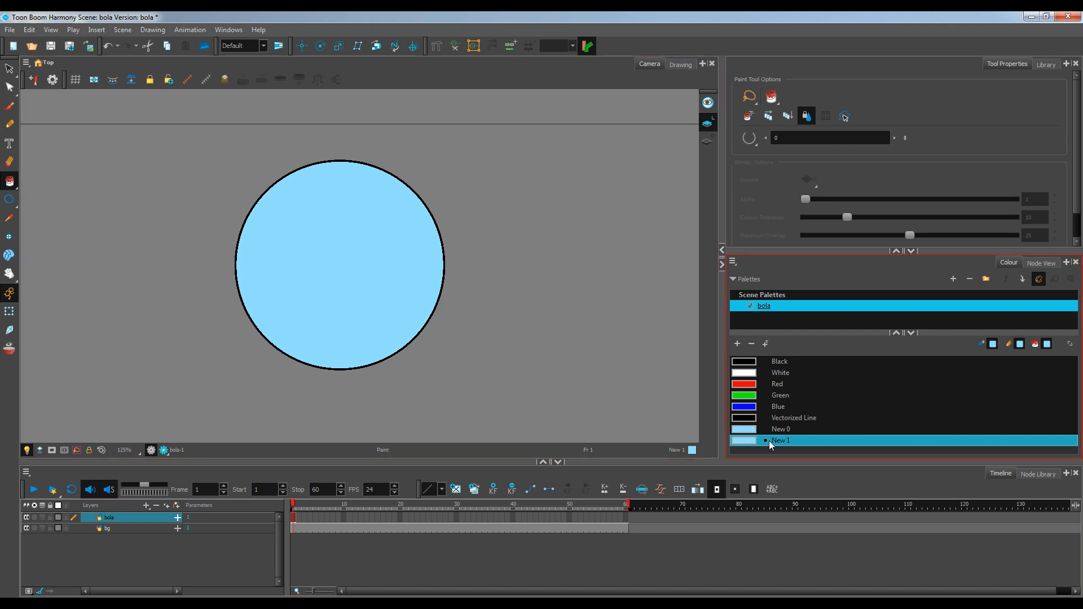
click(779, 432)
right_click(775, 432)
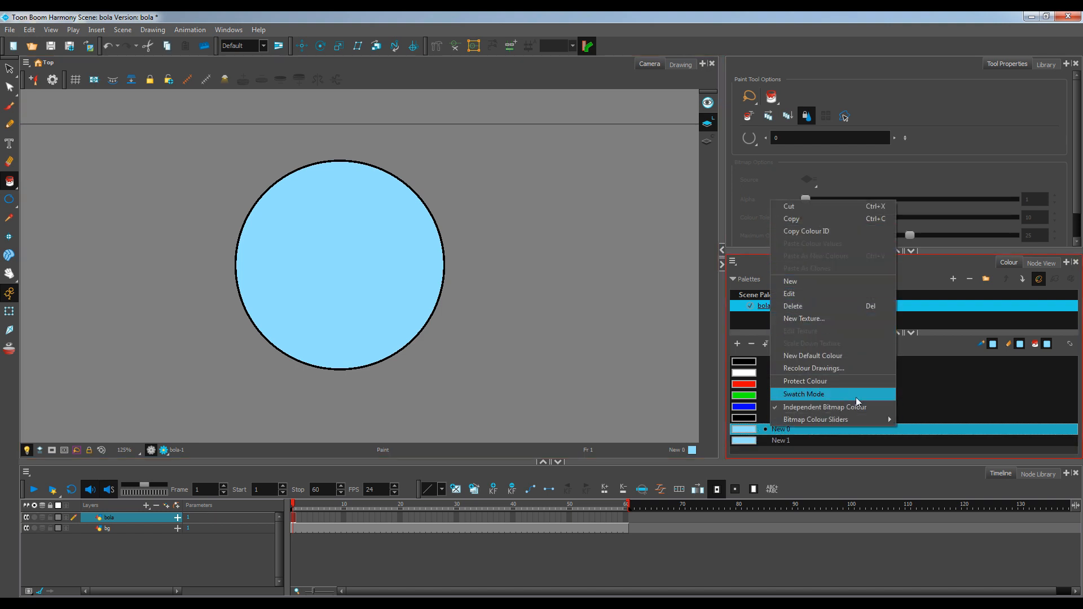
click(953, 405)
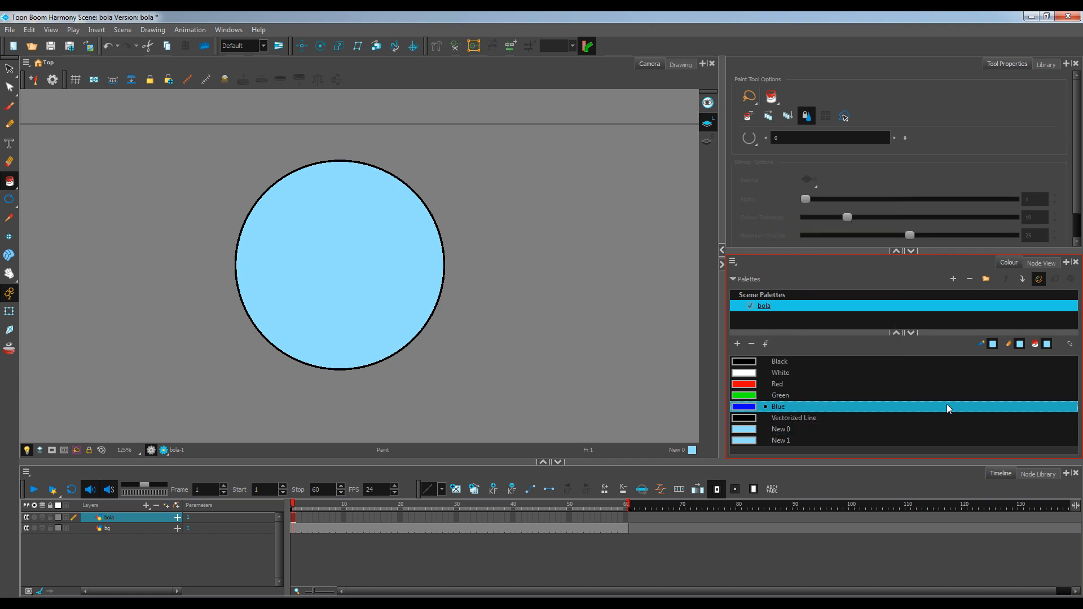
- Turn the New 1 swatch into a gradient with its second stop set to a darker blue (RGB 85, 164, 224)
click(753, 443)
double_click(750, 441)
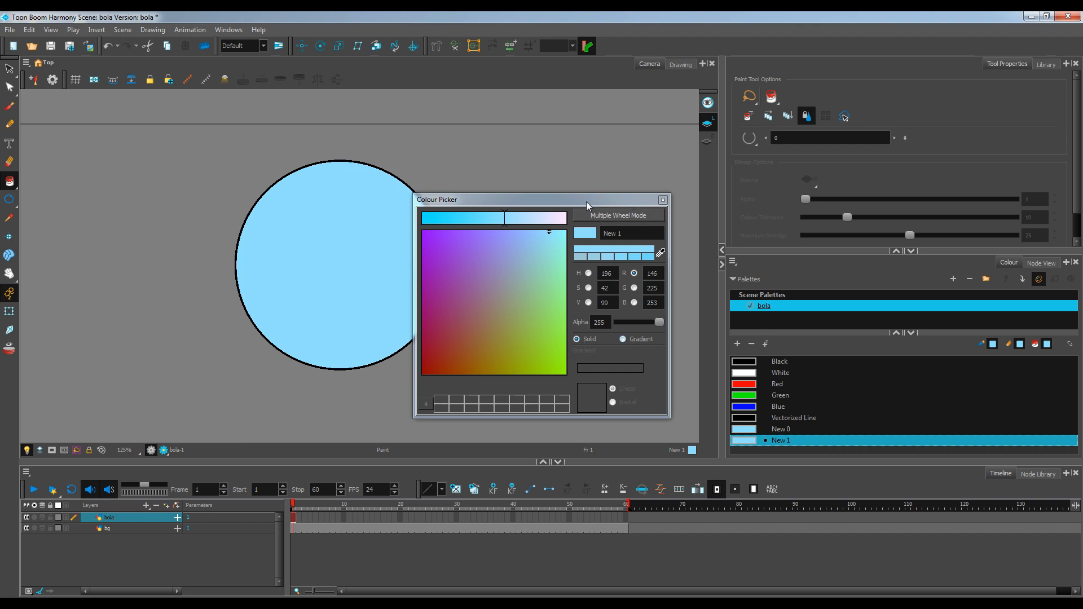
drag(587, 202, 620, 140)
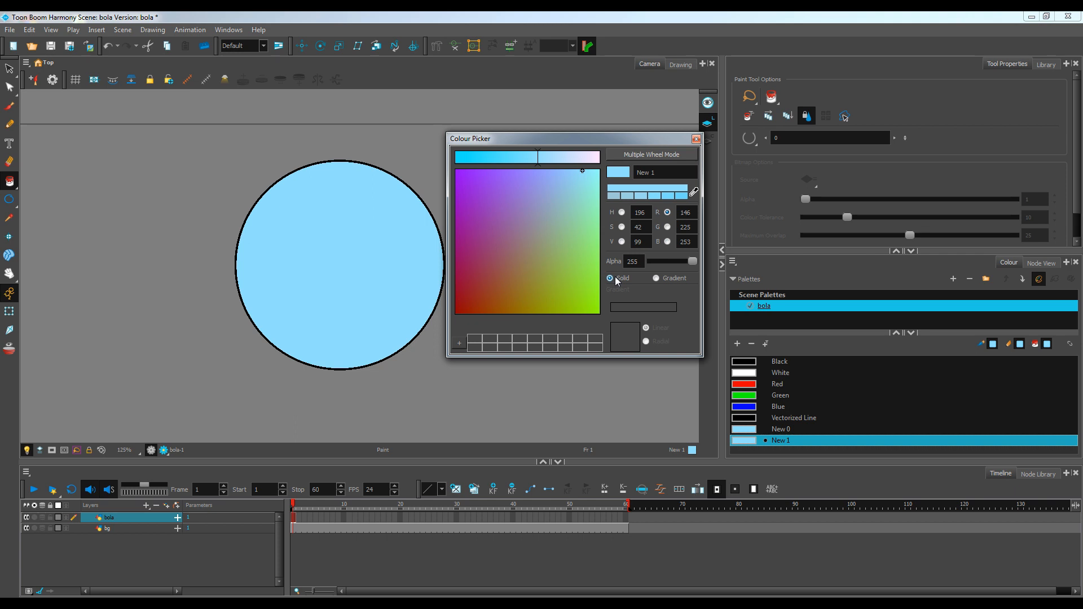
click(656, 279)
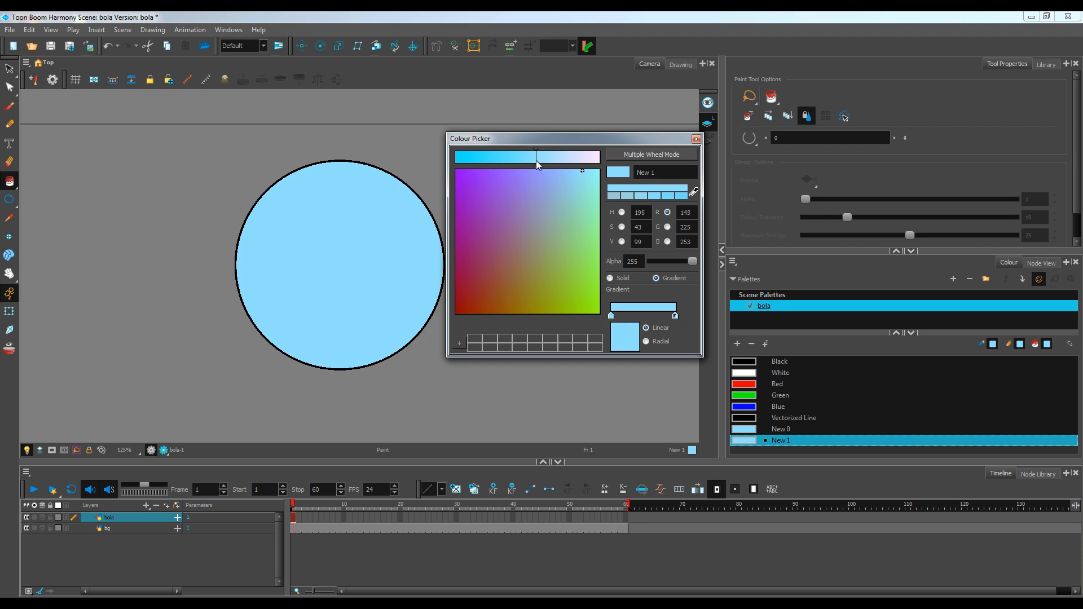
click(565, 176)
mouse_move(562, 179)
mouse_down()
mouse_move(526, 156)
mouse_move(504, 159)
mouse_up()
click(548, 187)
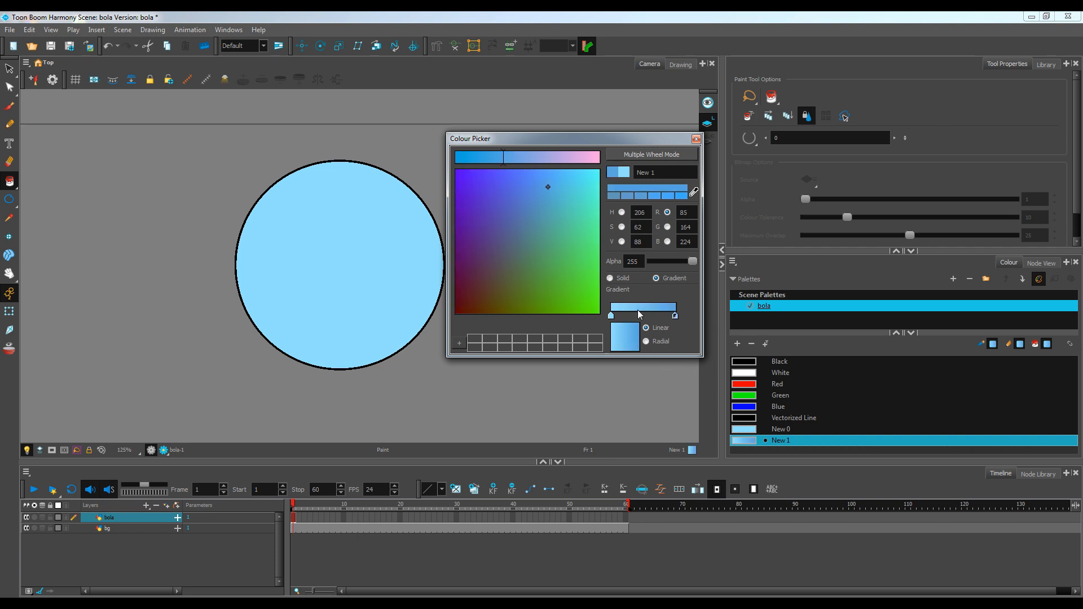
- Make the New 1 gradient radial and fill the circle with it using the Paint tool
click(653, 342)
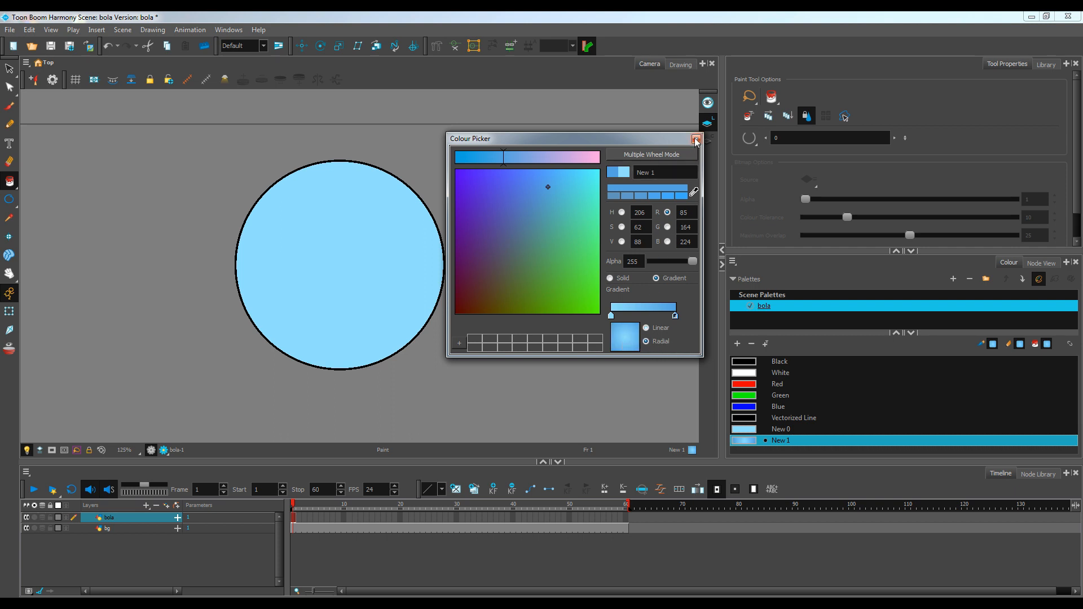
click(696, 140)
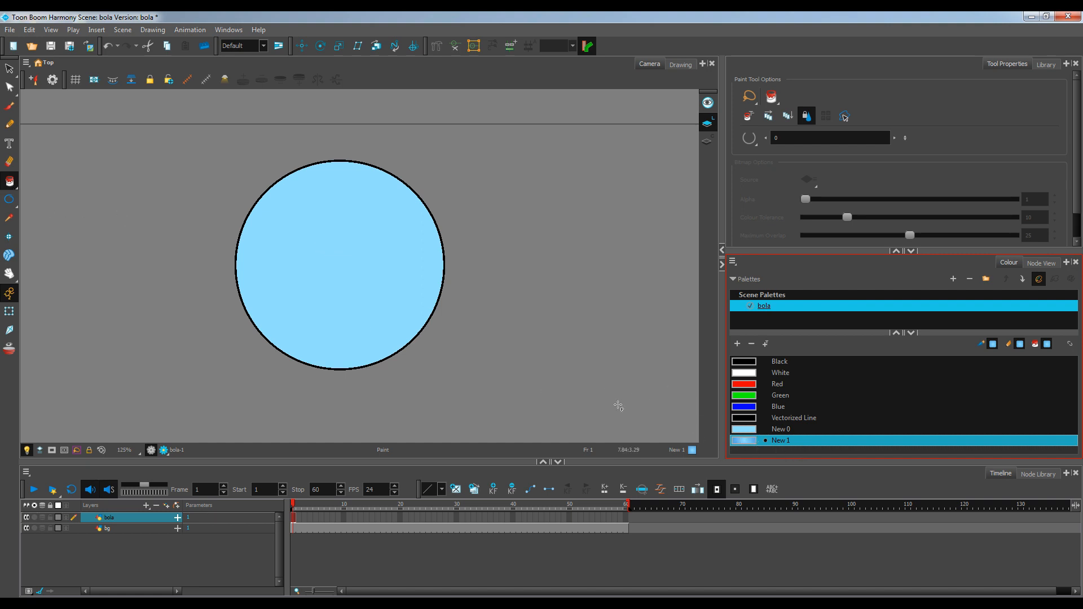
click(341, 269)
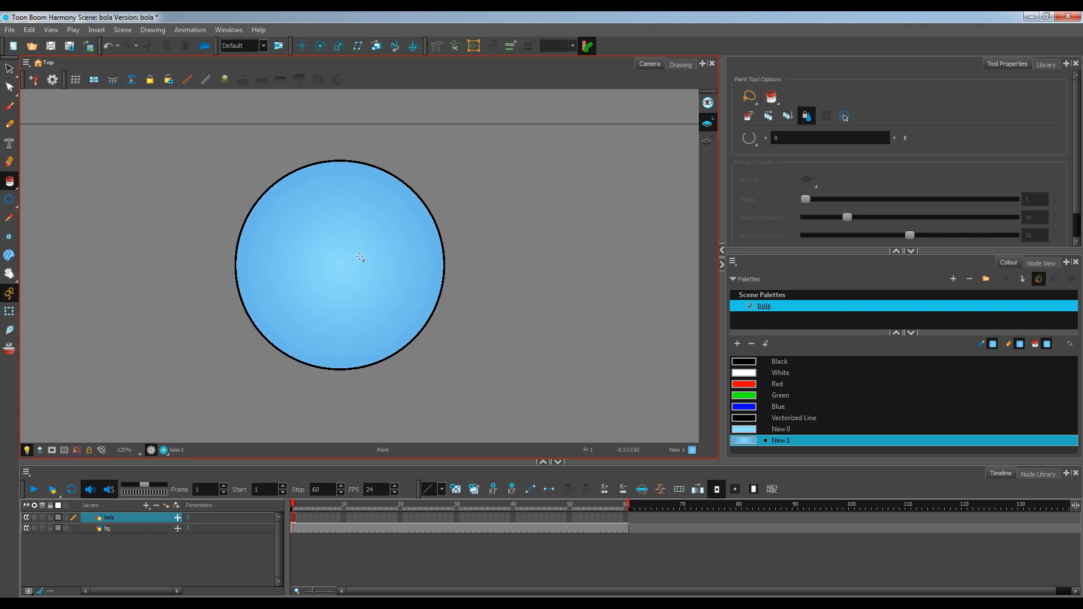
- Strengthen the New 1 gradient's contrast with a lighter cyan-blue first stop and a deeper blue second stop (RGB 45, 130, 224)
double_click(750, 444)
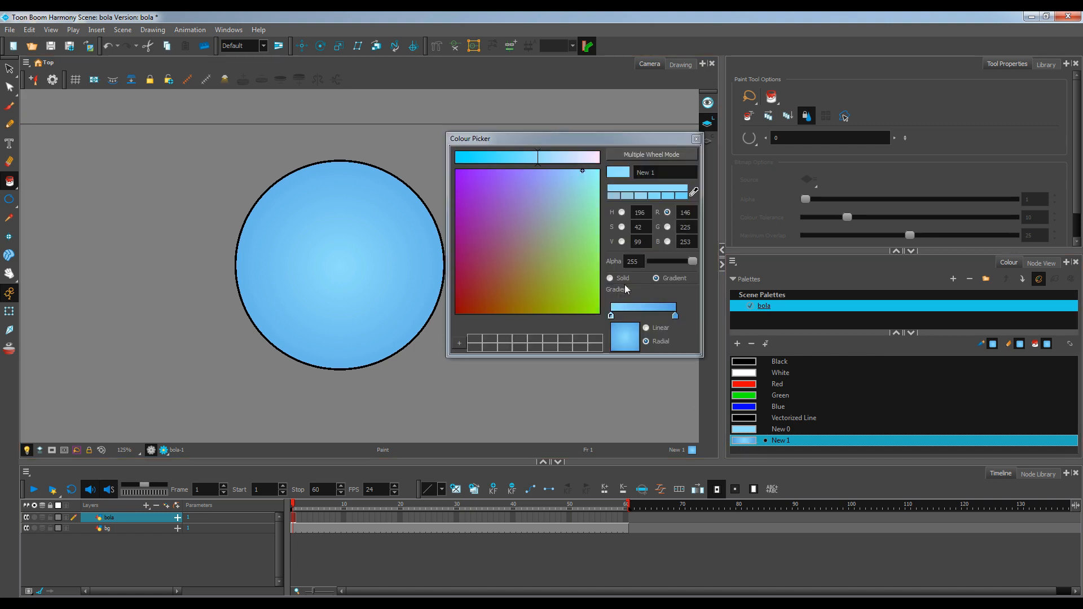
click(611, 316)
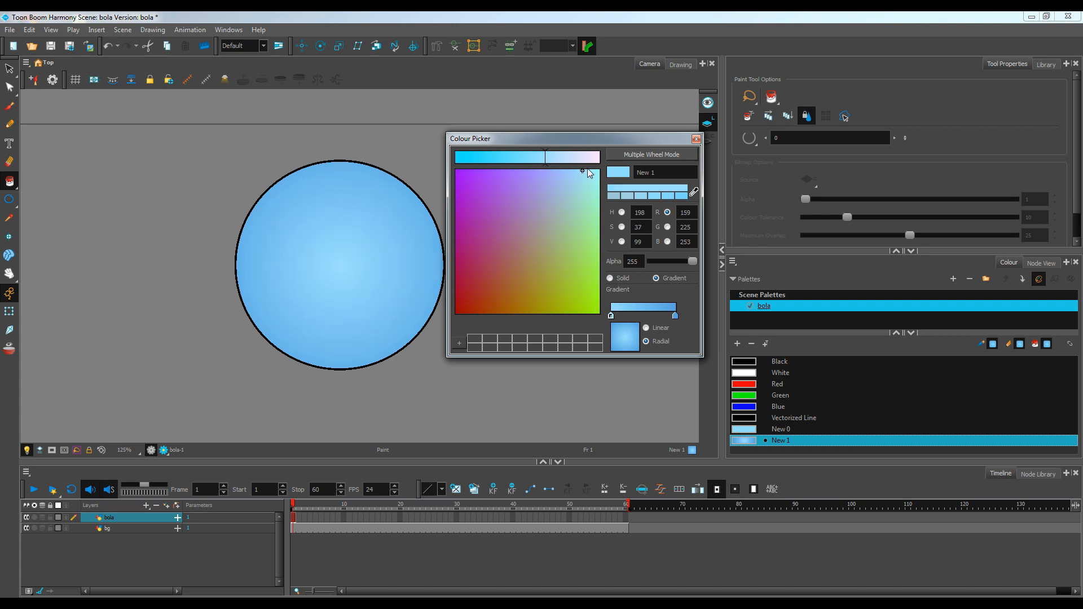
drag(579, 172, 588, 169)
click(675, 316)
click(528, 187)
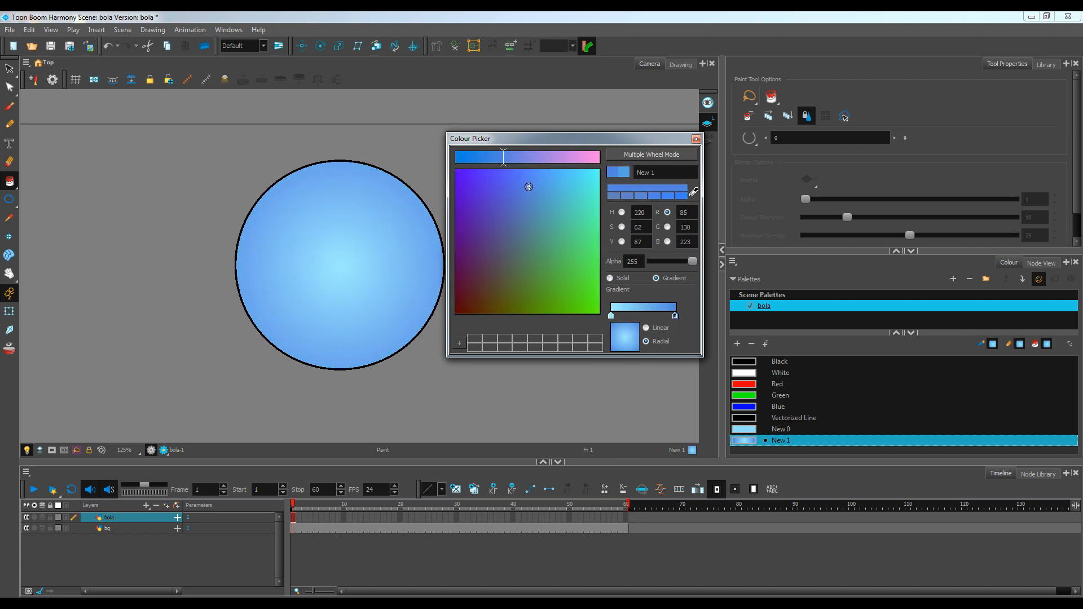
drag(505, 161, 482, 161)
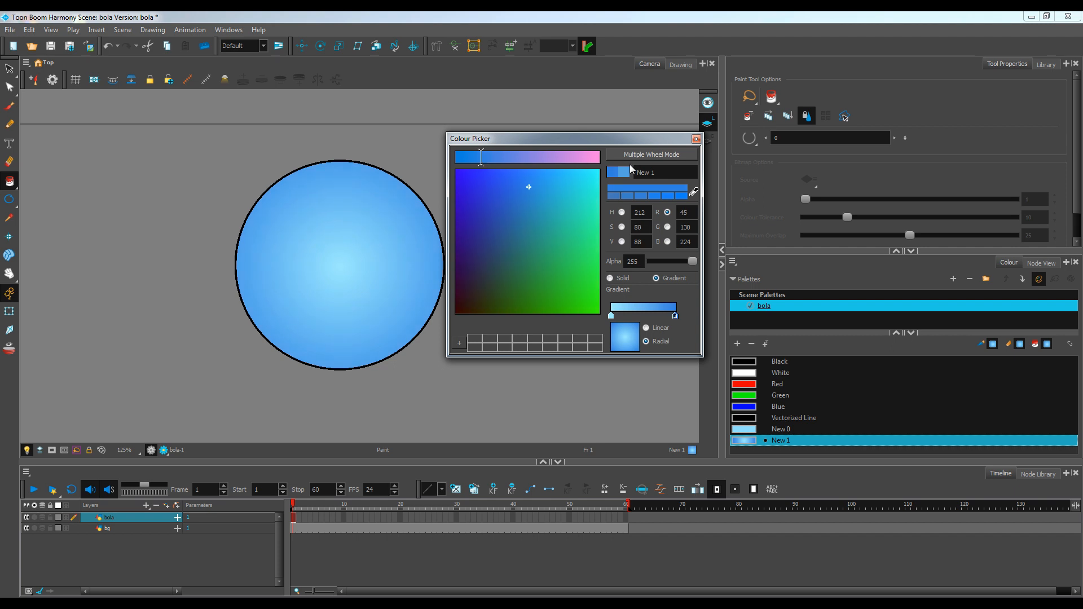
click(696, 139)
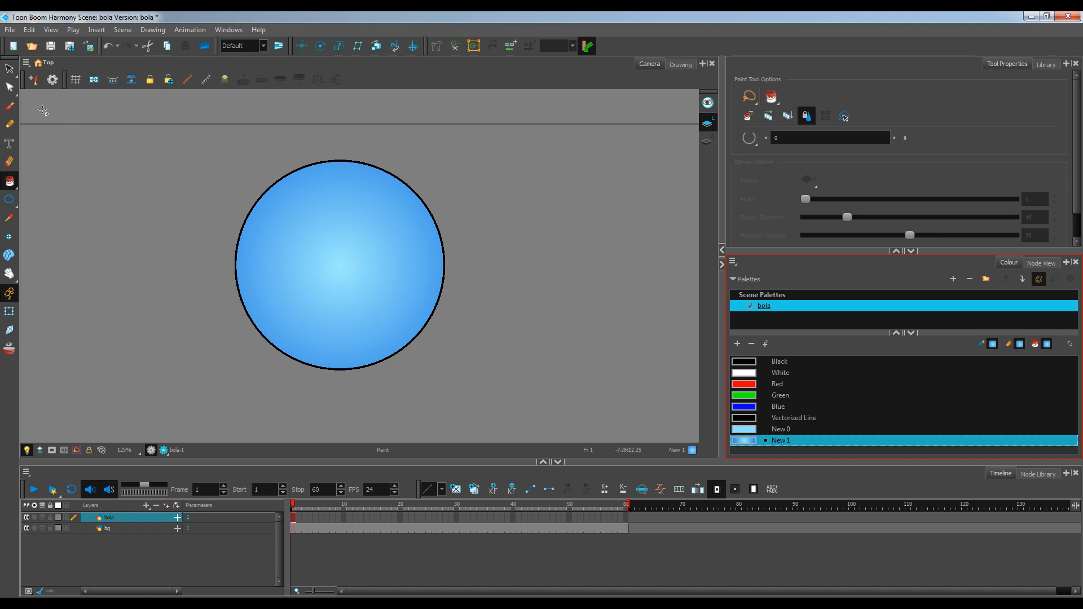
- Move the ball's radial gradient centre up near its top edge and shrink the gradient with the Edit Gradient/Texture tool
click(11, 71)
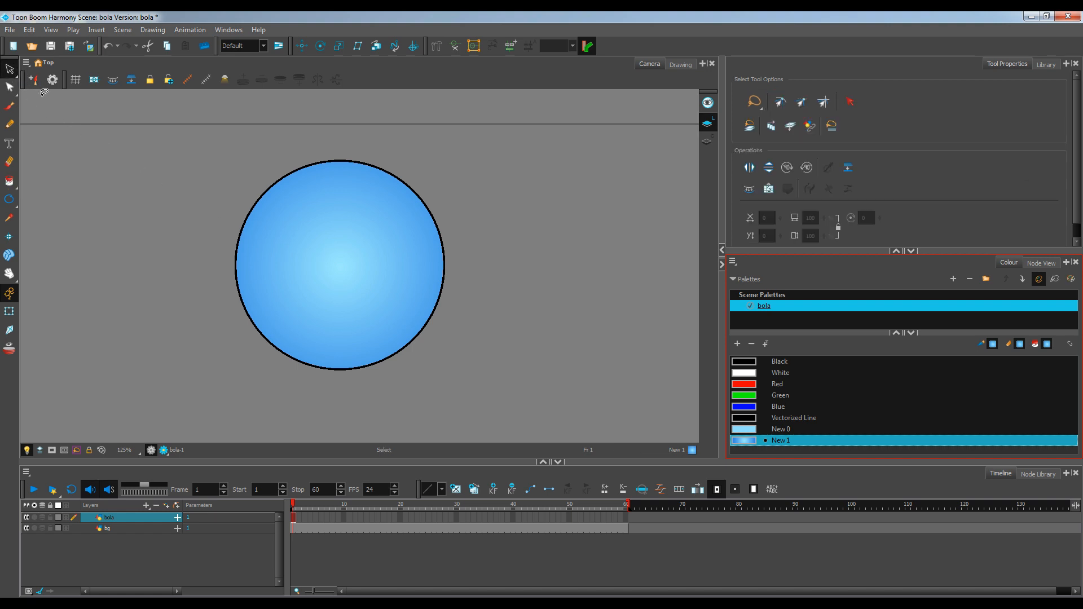
click(11, 90)
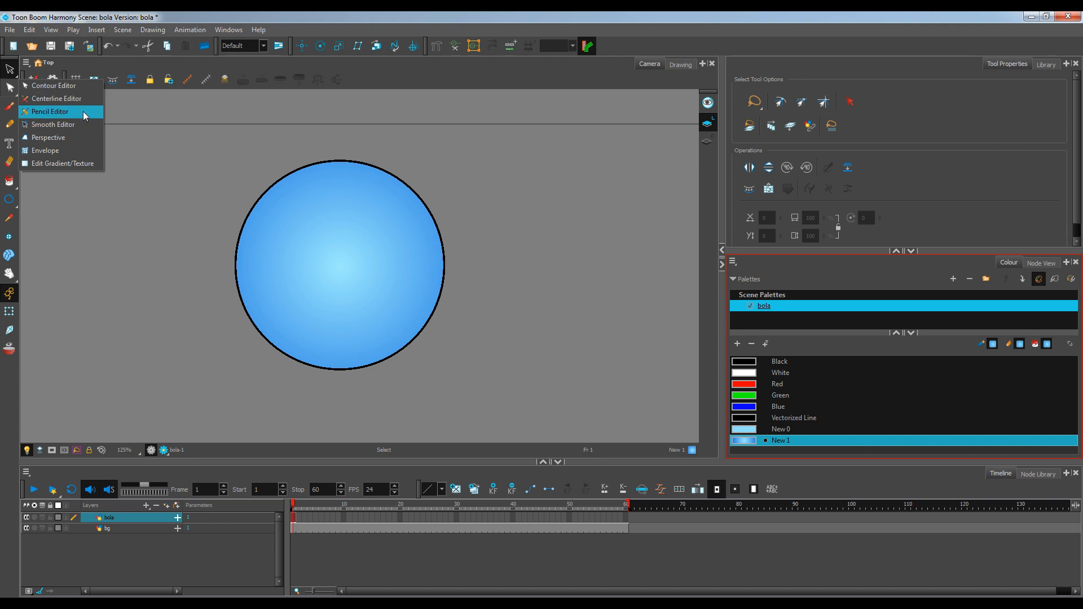
click(80, 164)
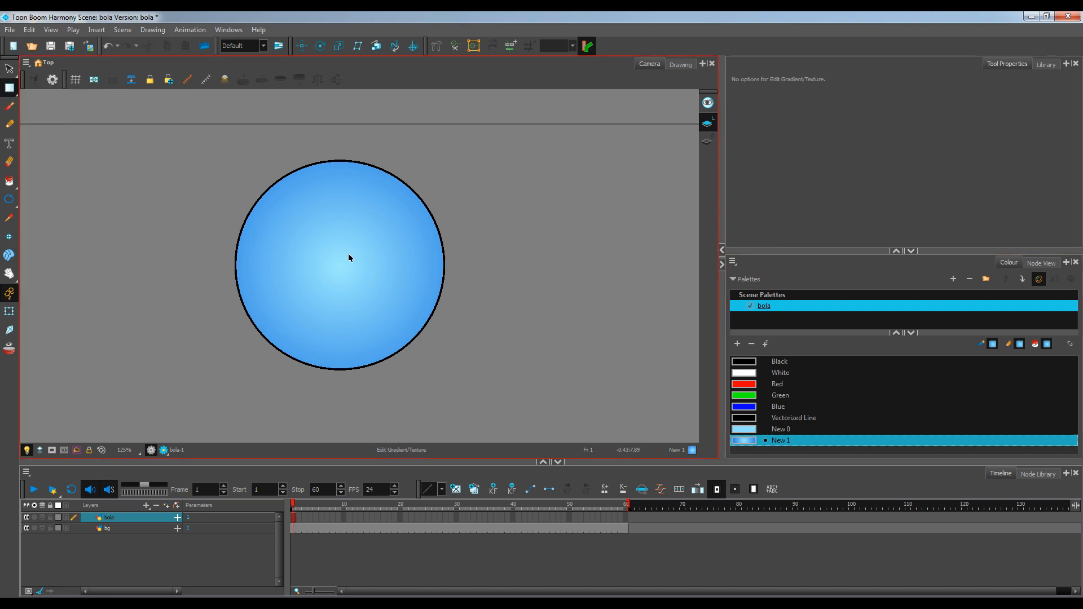
click(347, 253)
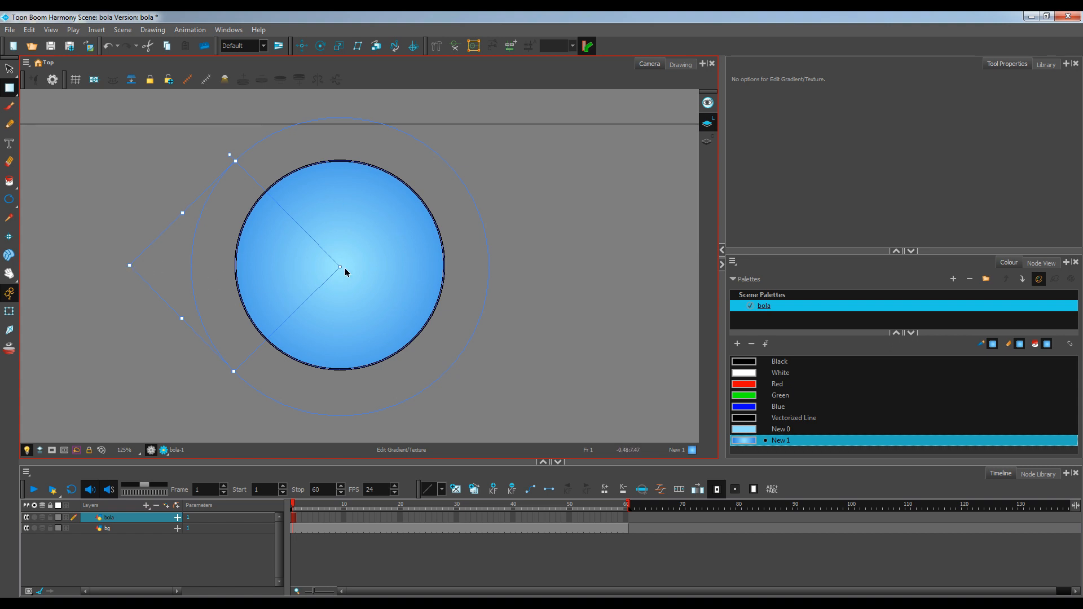
drag(340, 266, 341, 209)
key(space)
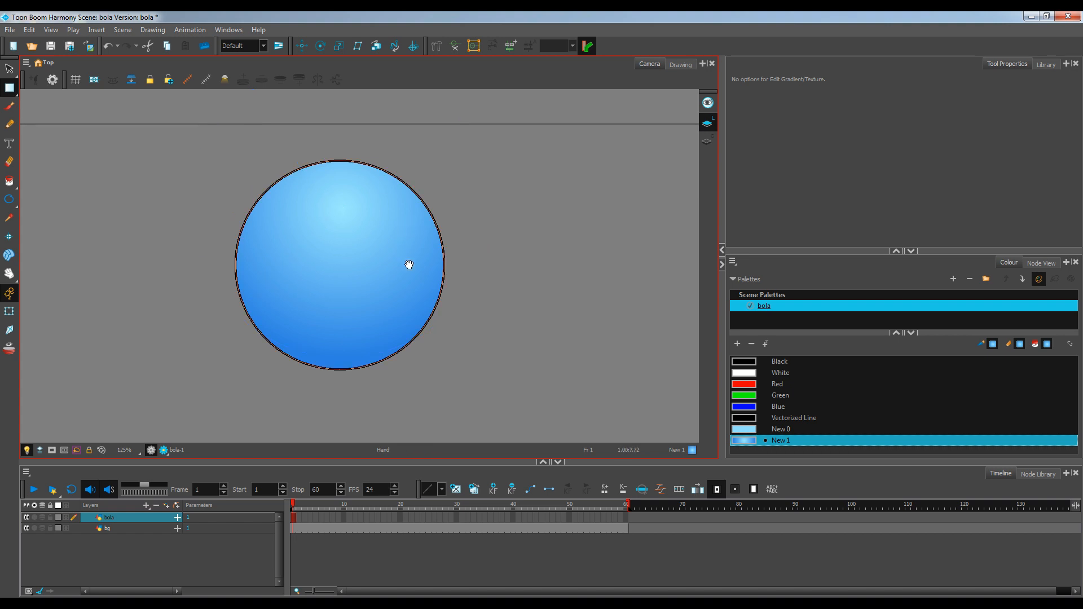
drag(409, 265, 409, 298)
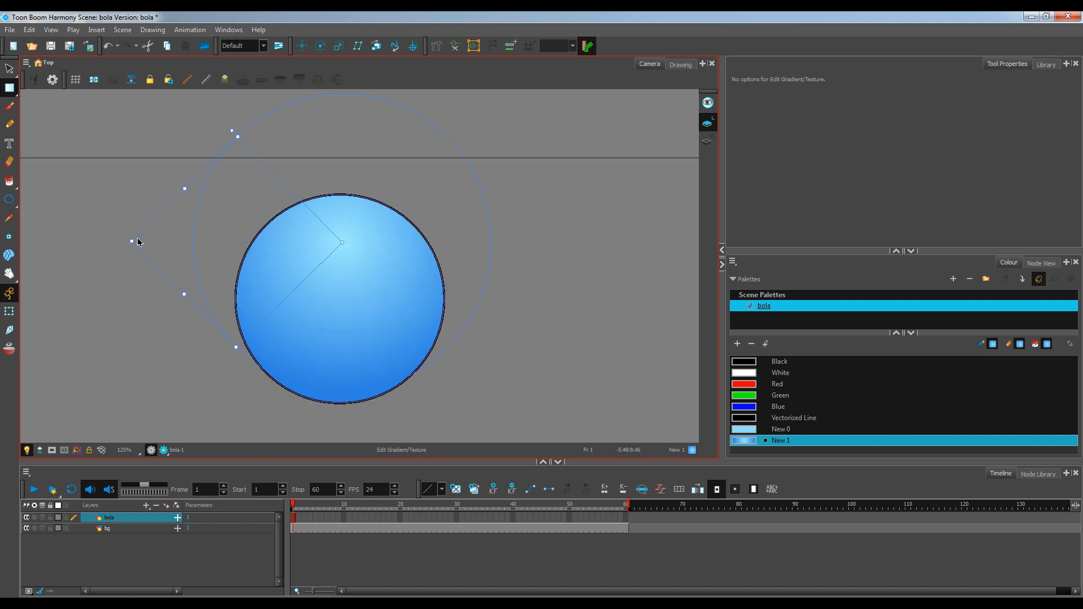
mouse_move(341, 242)
mouse_down()
mouse_move(364, 232)
mouse_move(345, 231)
mouse_up()
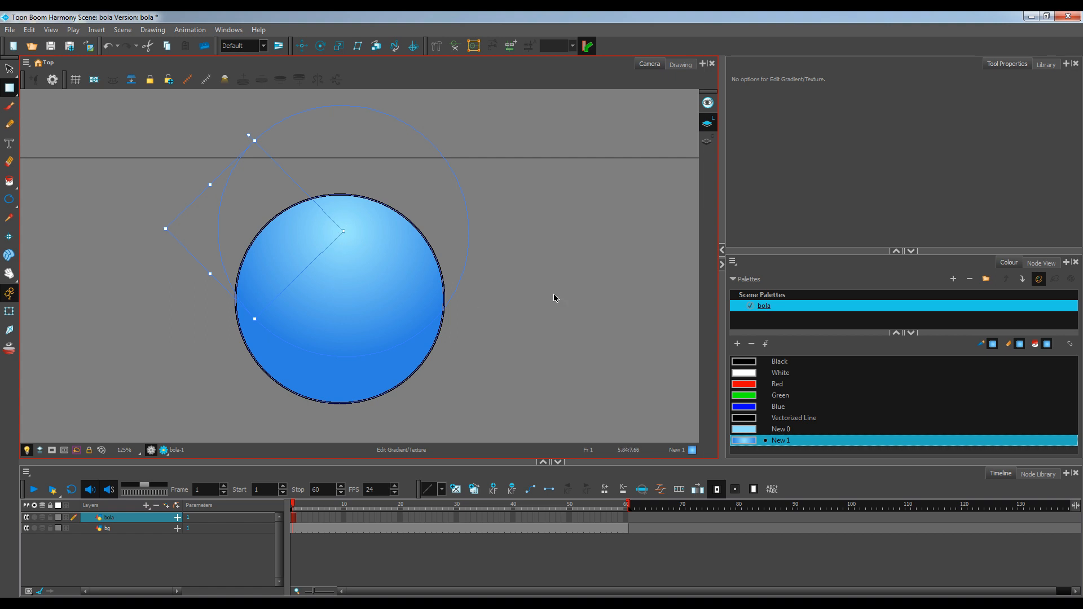
key(Escape)
- Enlarge the ball's radial gradient so the light blue spreads further and the deep blue falls along the lower edge
scroll(457, 290, down, 3)
key(space)
drag(493, 346, 416, 274)
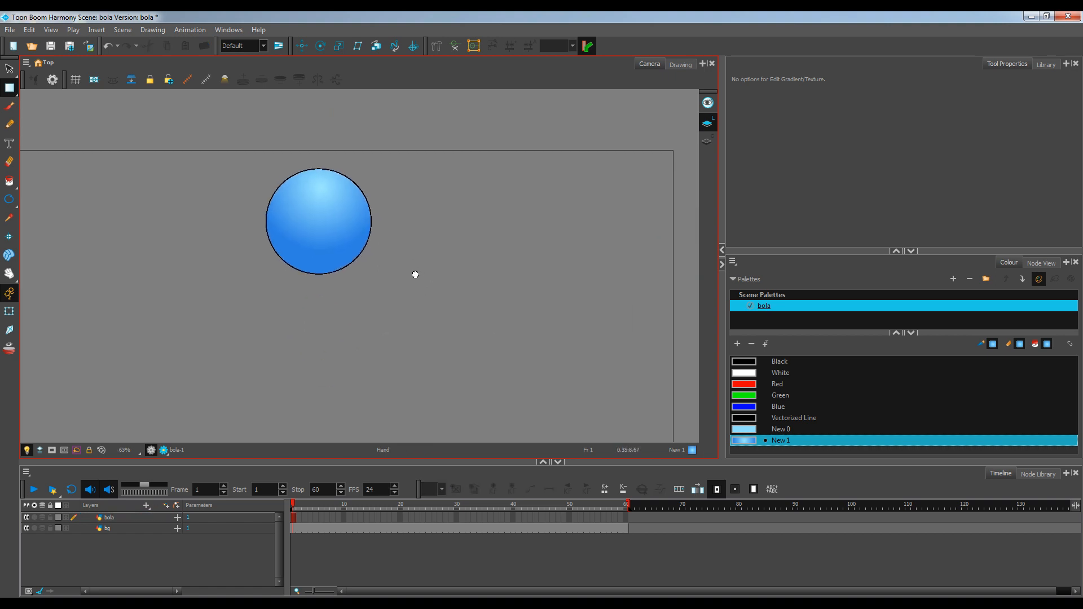
scroll(415, 272, down, 1)
scroll(410, 253, up, 1)
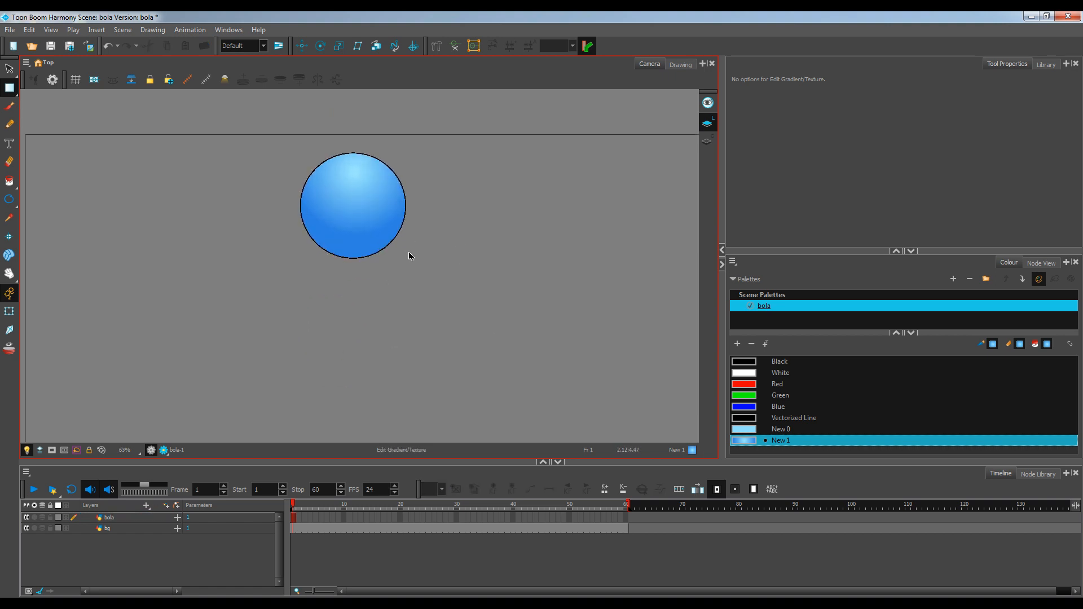
click(362, 229)
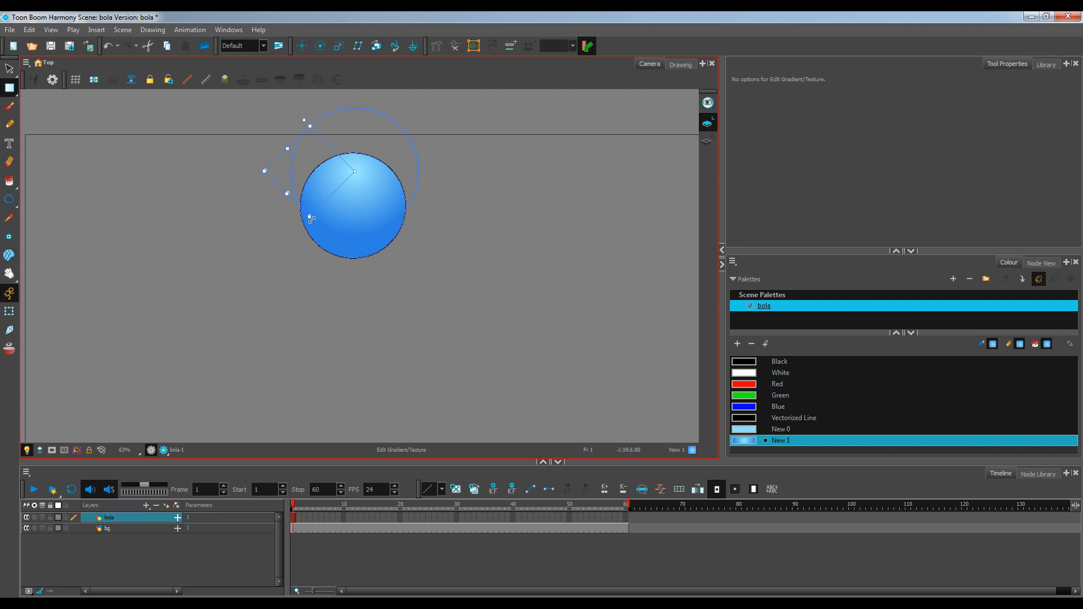
drag(311, 219, 308, 231)
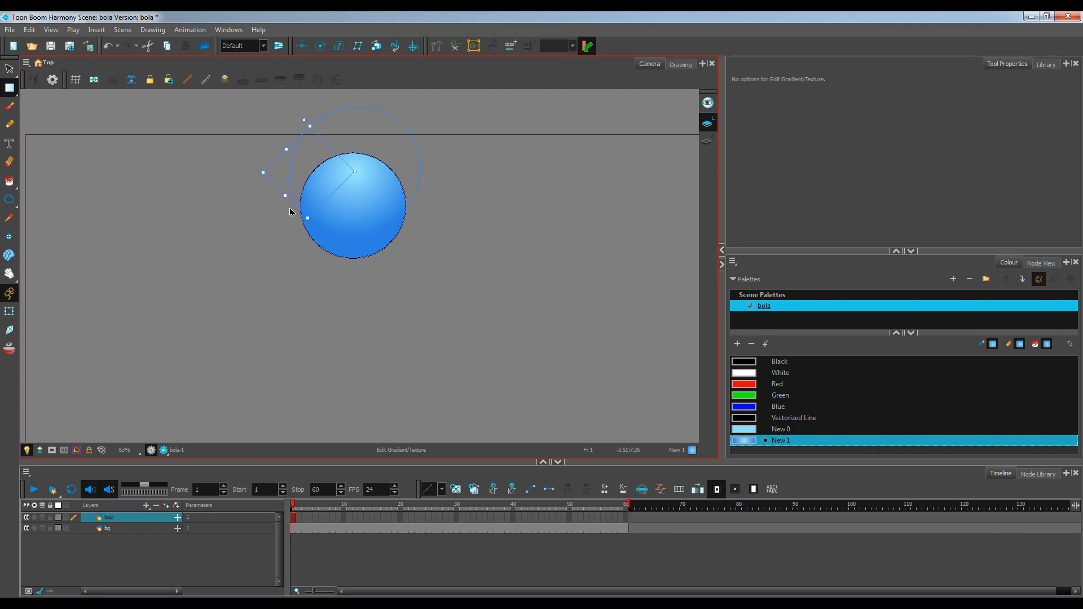
drag(244, 171, 240, 170)
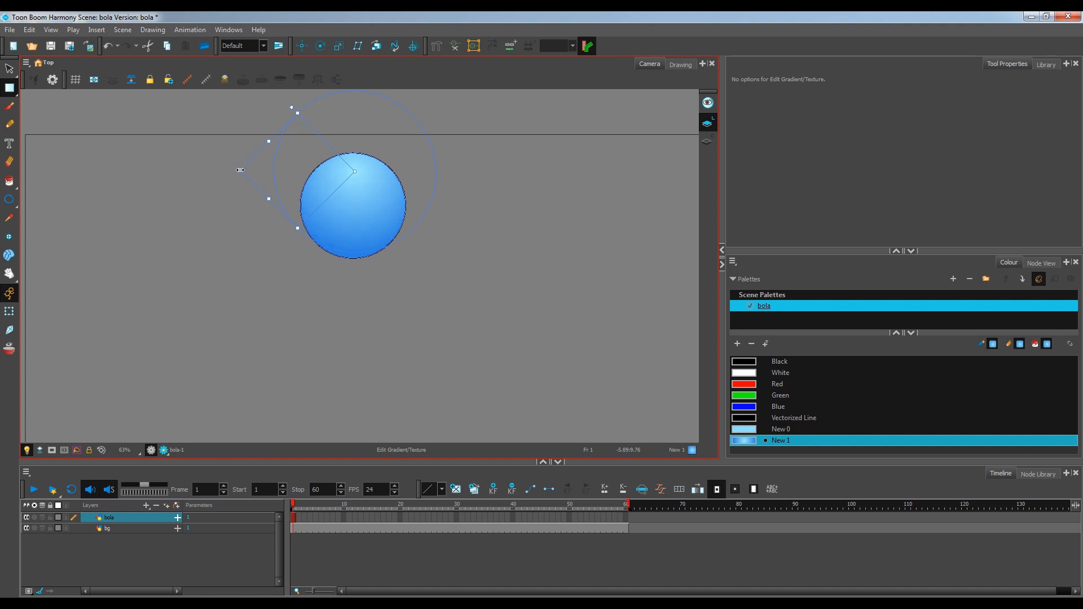
click(440, 272)
drag(456, 345, 483, 320)
scroll(456, 318, down, 1)
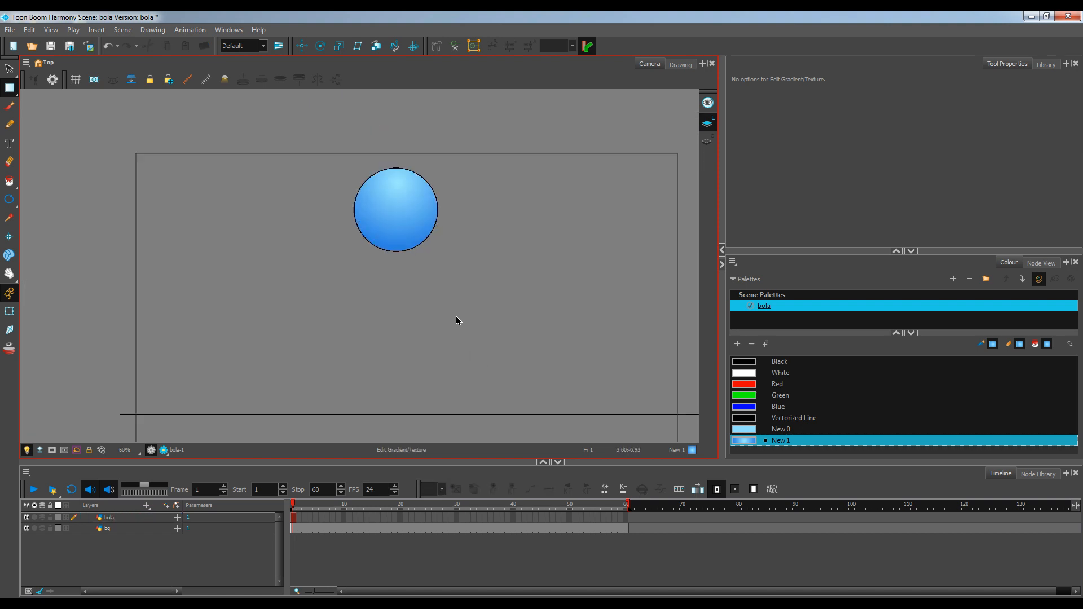
- Try moving the ball's gradient fill away from its outline with the Select tool, and undo the move
drag(424, 306, 421, 301)
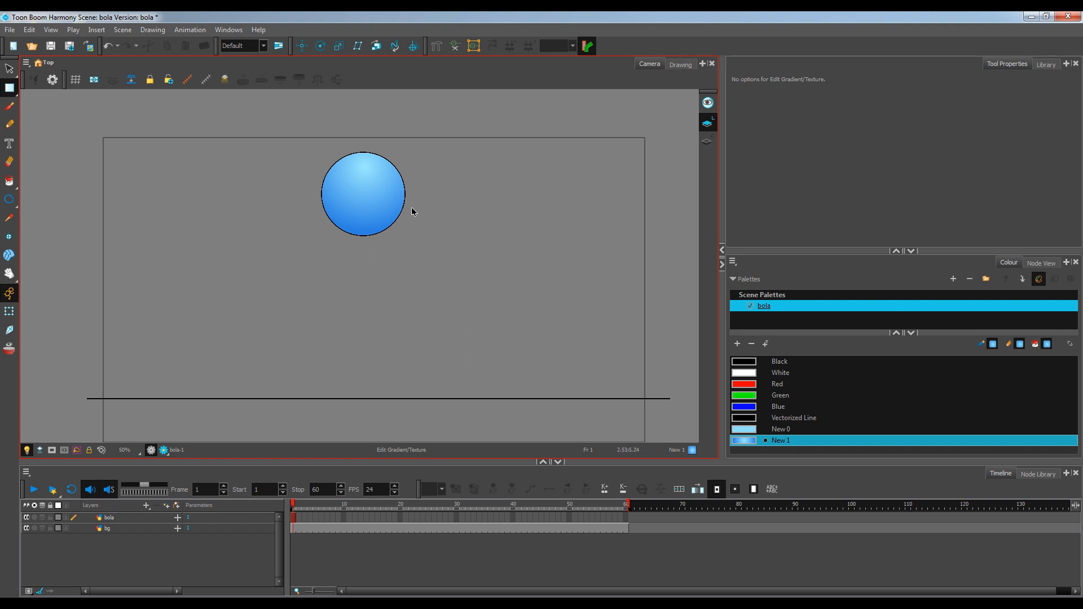
scroll(395, 201, up, 4)
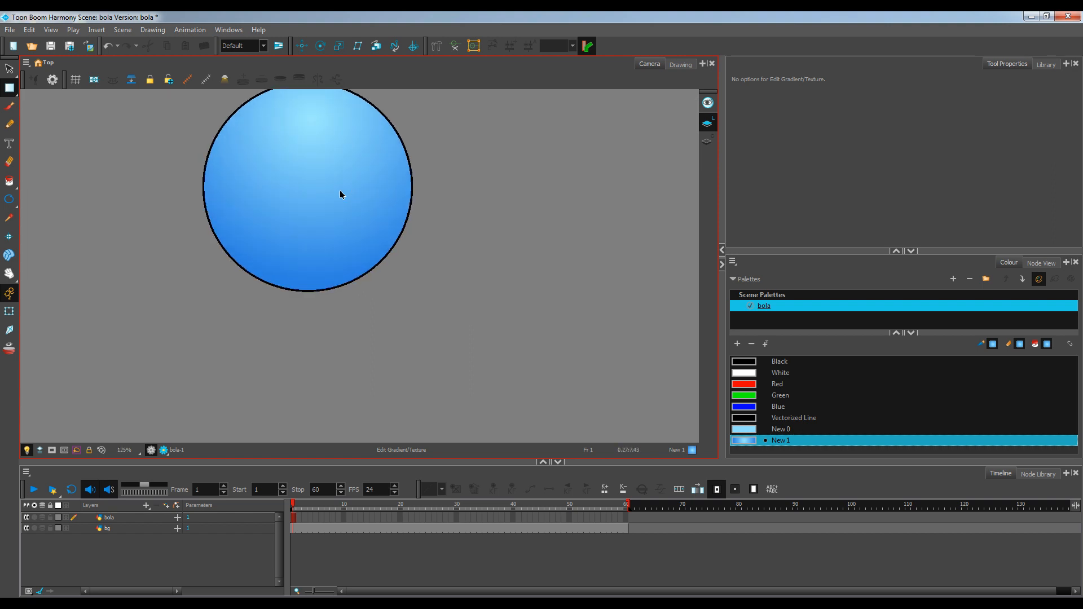
drag(340, 195, 398, 256)
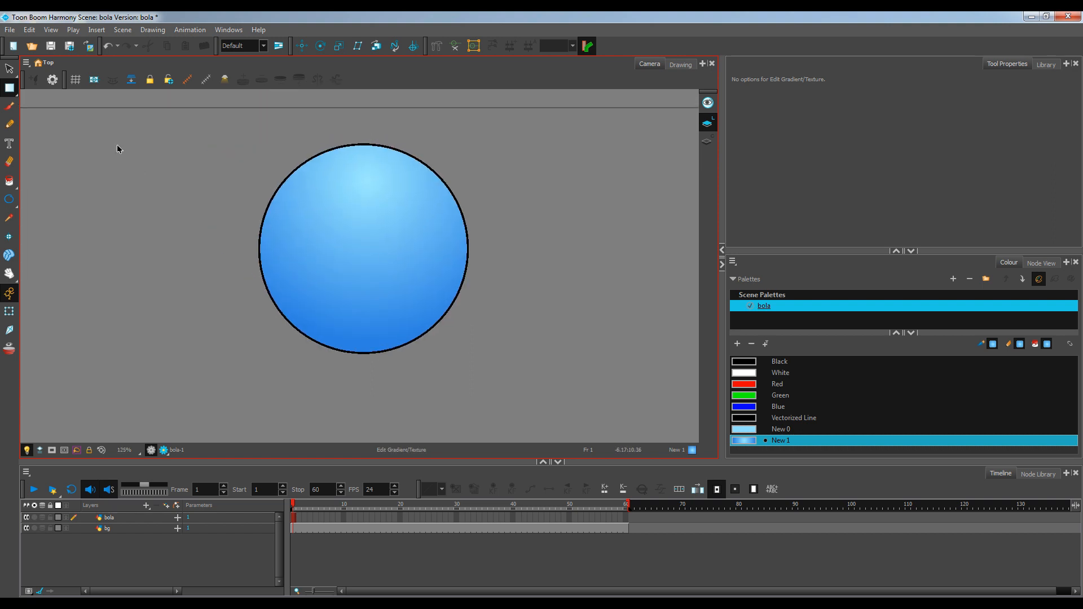
click(10, 69)
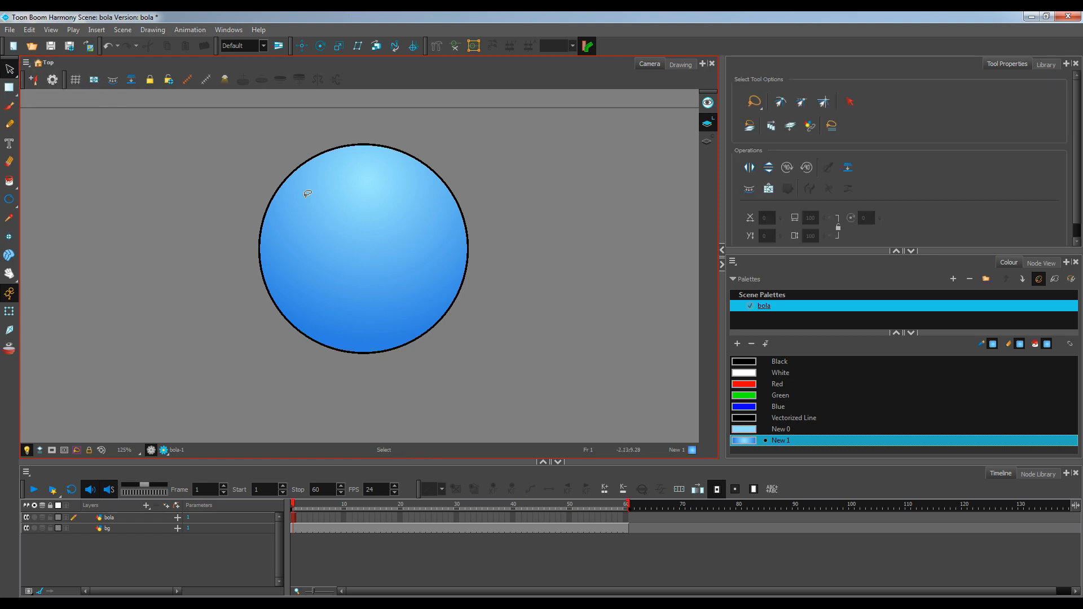
click(406, 243)
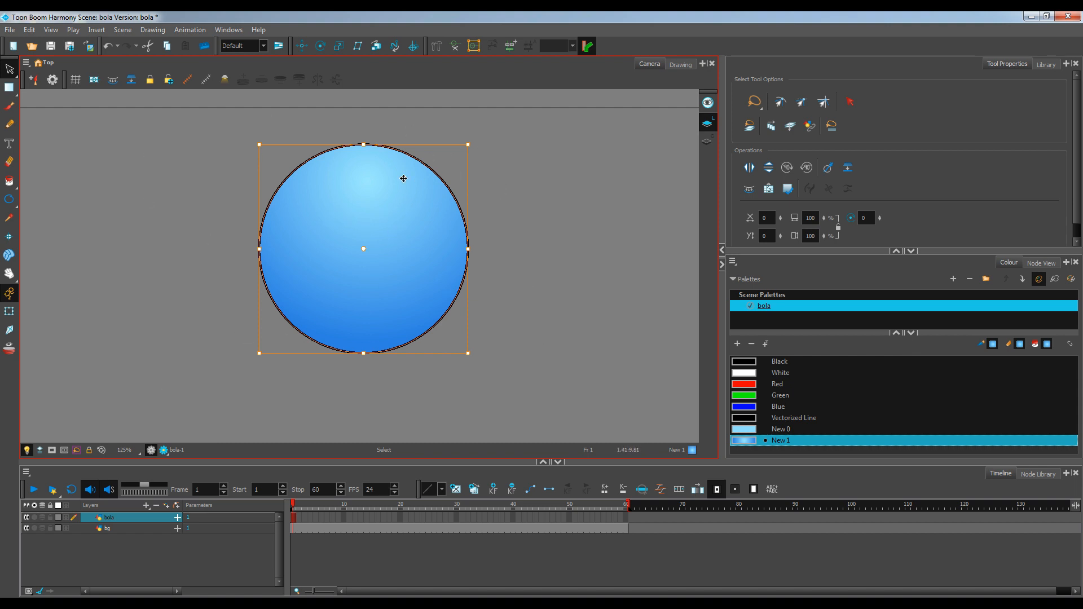
click(603, 323)
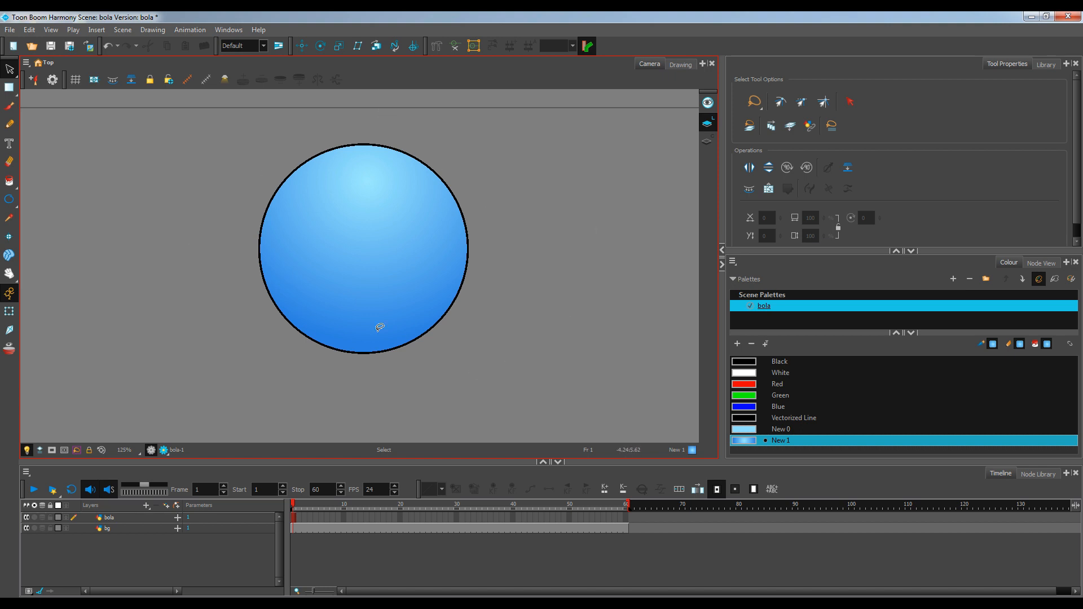
click(356, 189)
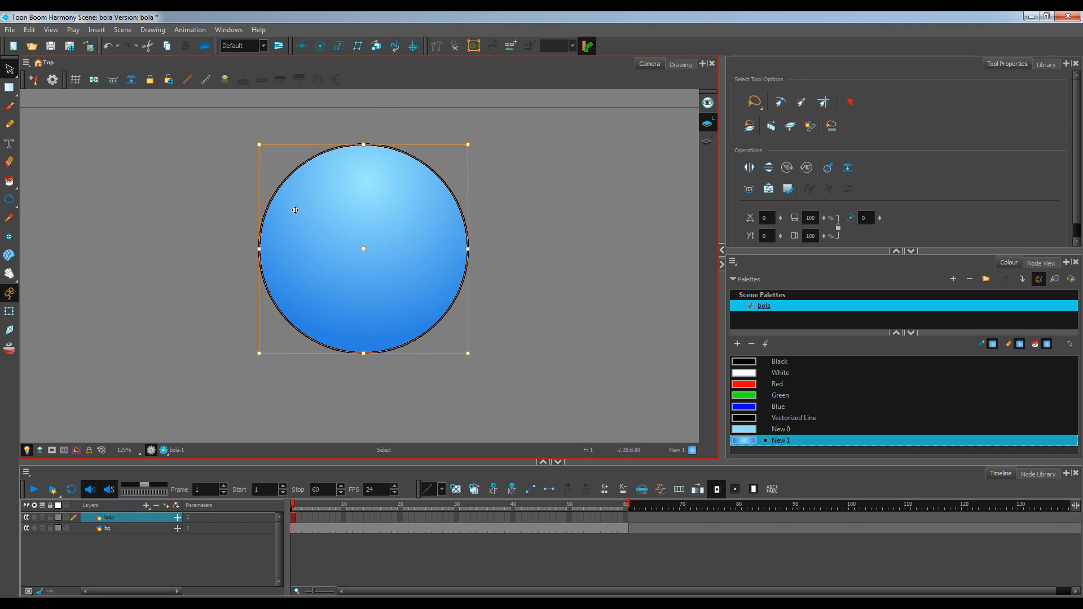
drag(295, 210, 528, 205)
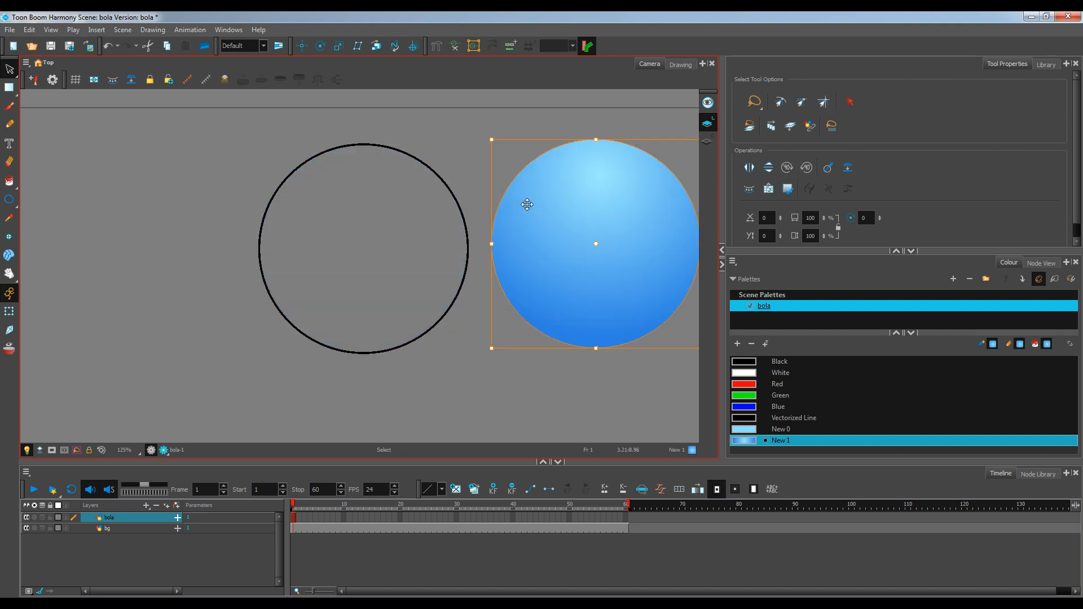
click(466, 412)
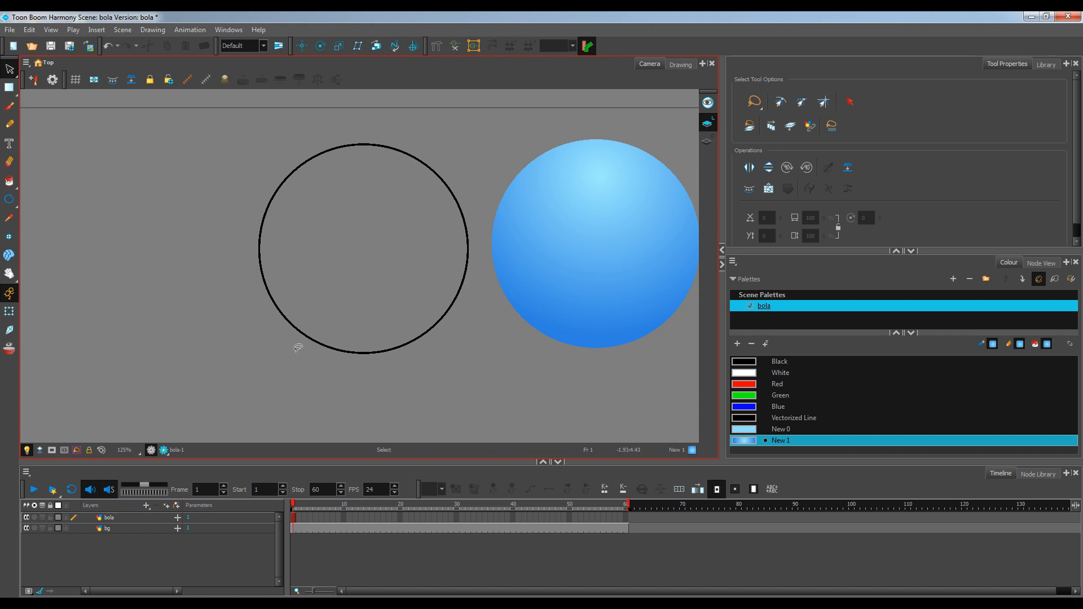
key(ctrl+z)
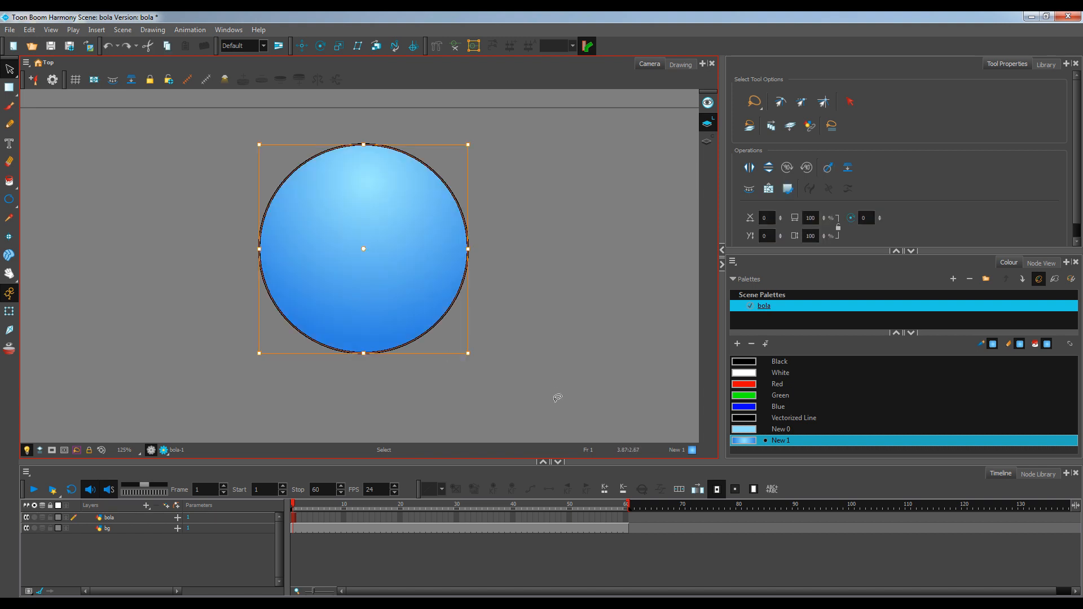
click(556, 395)
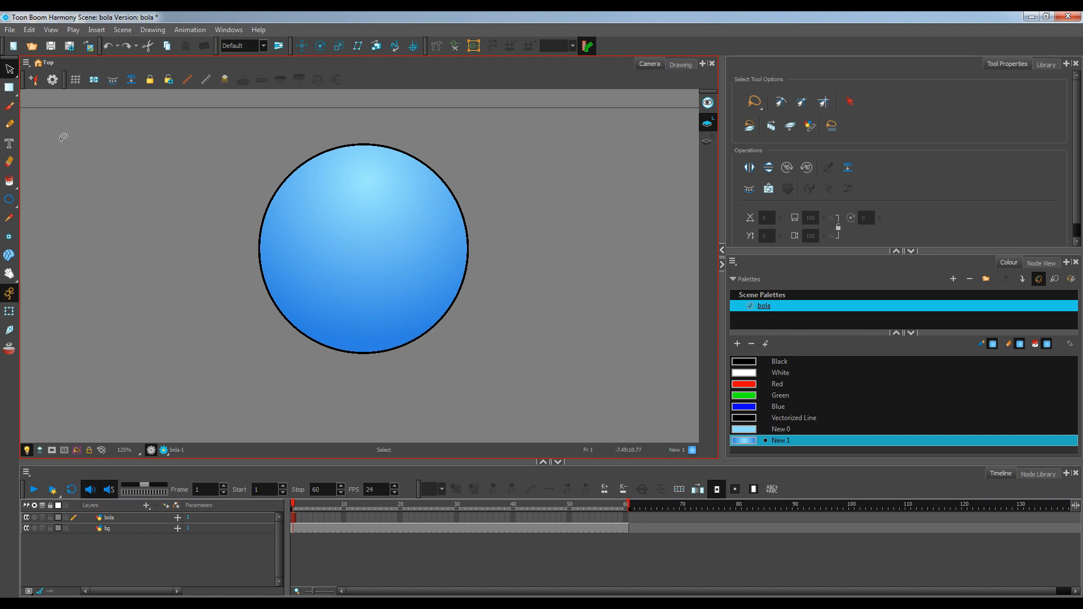
- Draw a straight diagonal highlight across the ball's upper-left area with the Line tool, using White at size 26.8
click(9, 200)
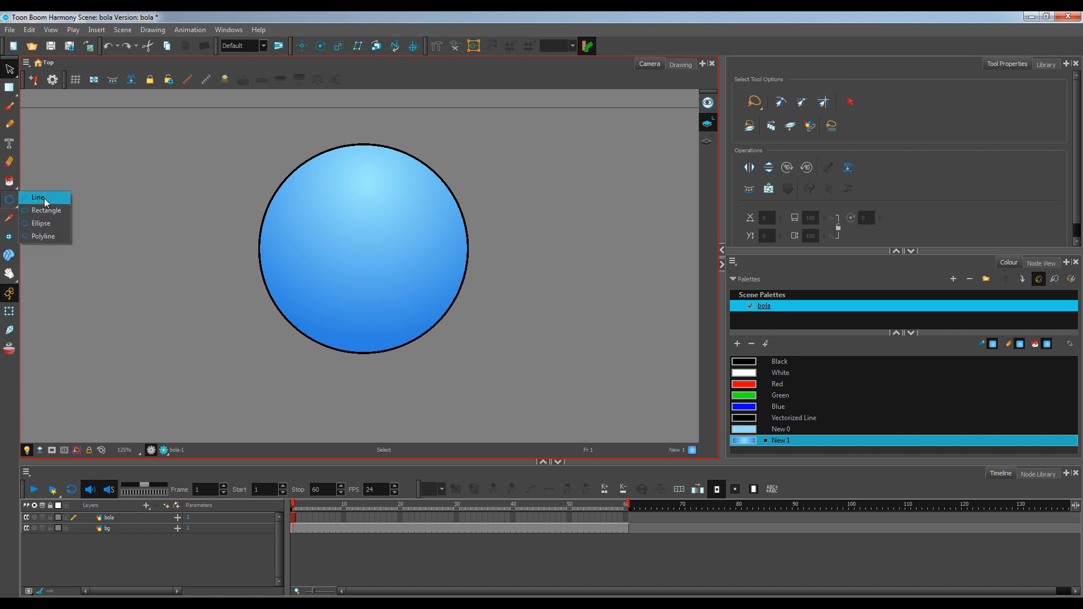
click(46, 201)
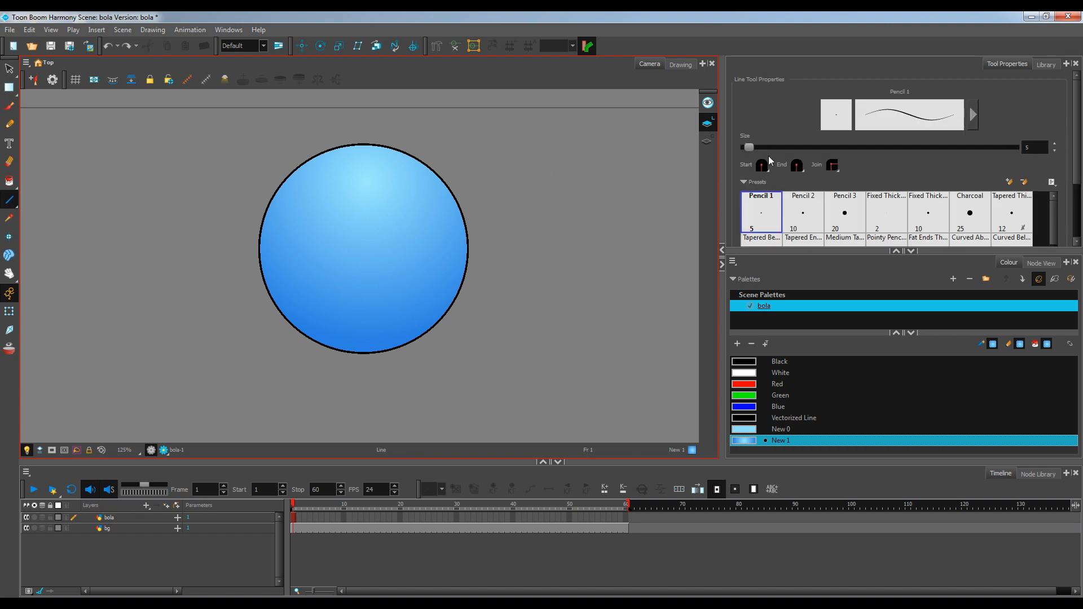
drag(757, 147, 763, 147)
click(763, 372)
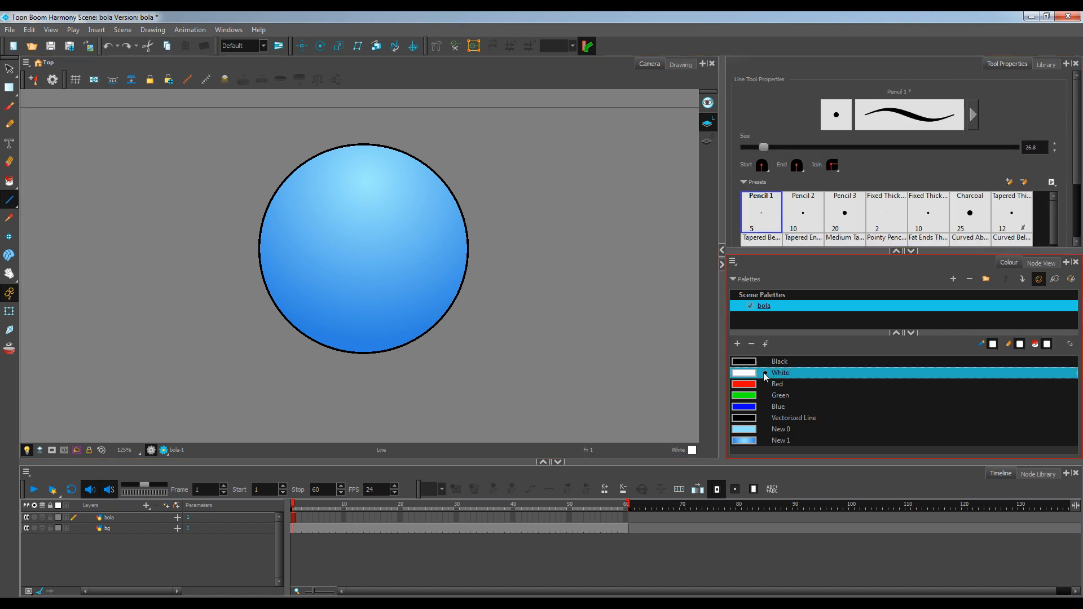
mouse_move(284, 203)
mouse_down()
mouse_move(352, 170)
mouse_move(351, 158)
mouse_up()
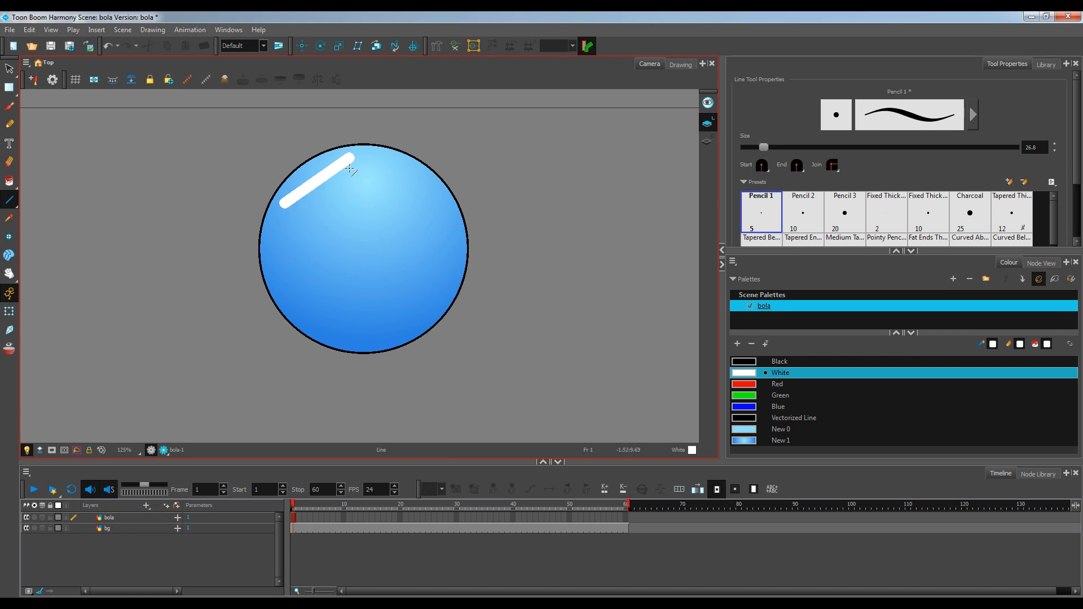
- Bend the white highlight line with the Contour Editor into an arc that follows the ball's upper-left edge
click(16, 92)
click(46, 90)
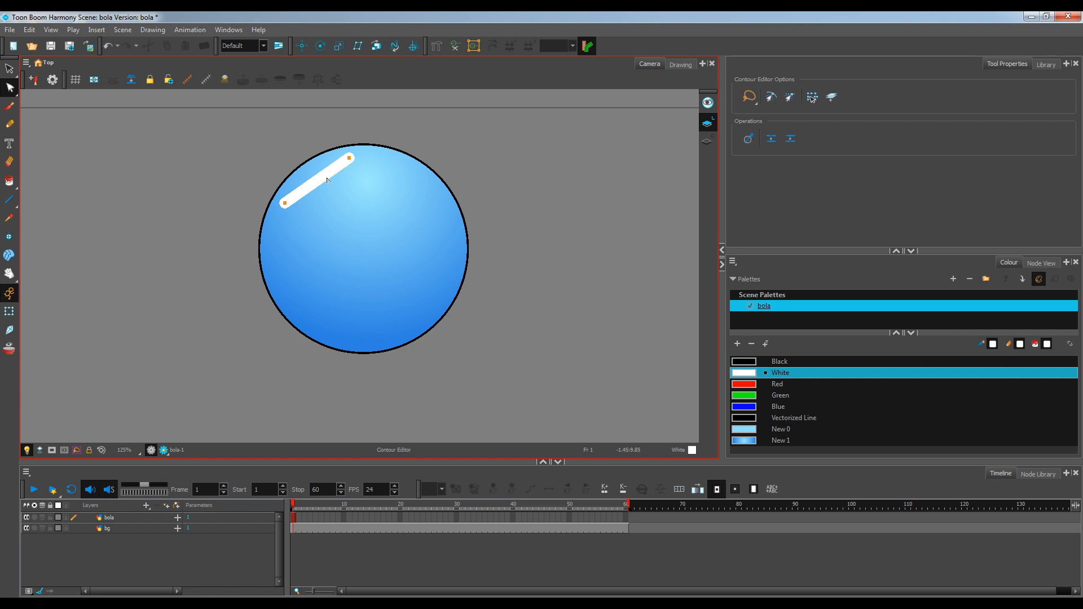
scroll(327, 180, up, 4)
drag(315, 183, 290, 157)
drag(385, 127, 379, 127)
click(155, 120)
scroll(375, 208, down, 2)
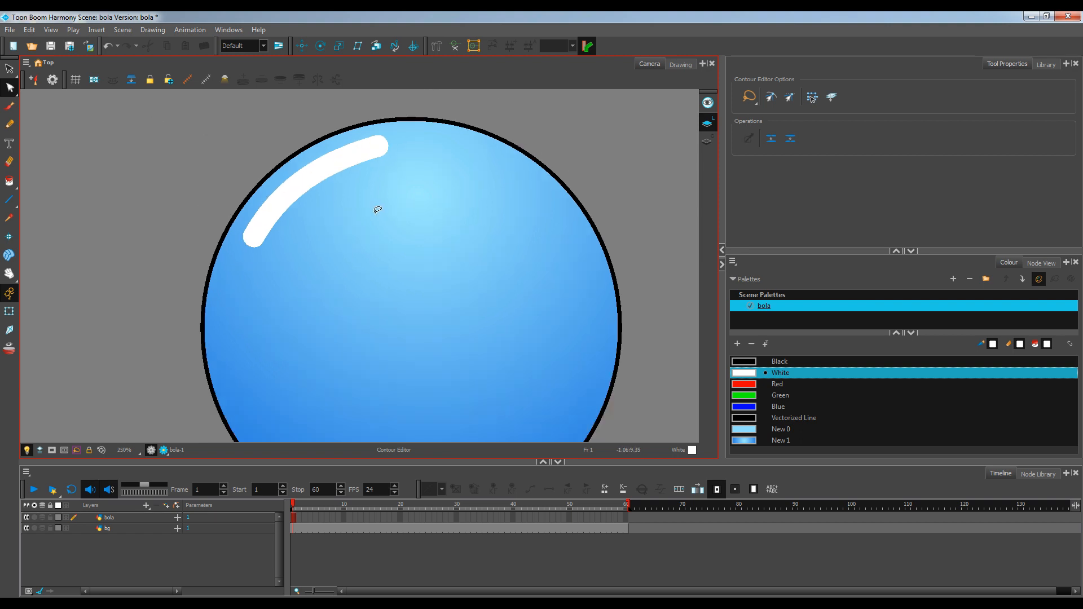
- Paint a white dot just past the upper end of the highlight arc using the Brush at maximum size 25.2
click(11, 107)
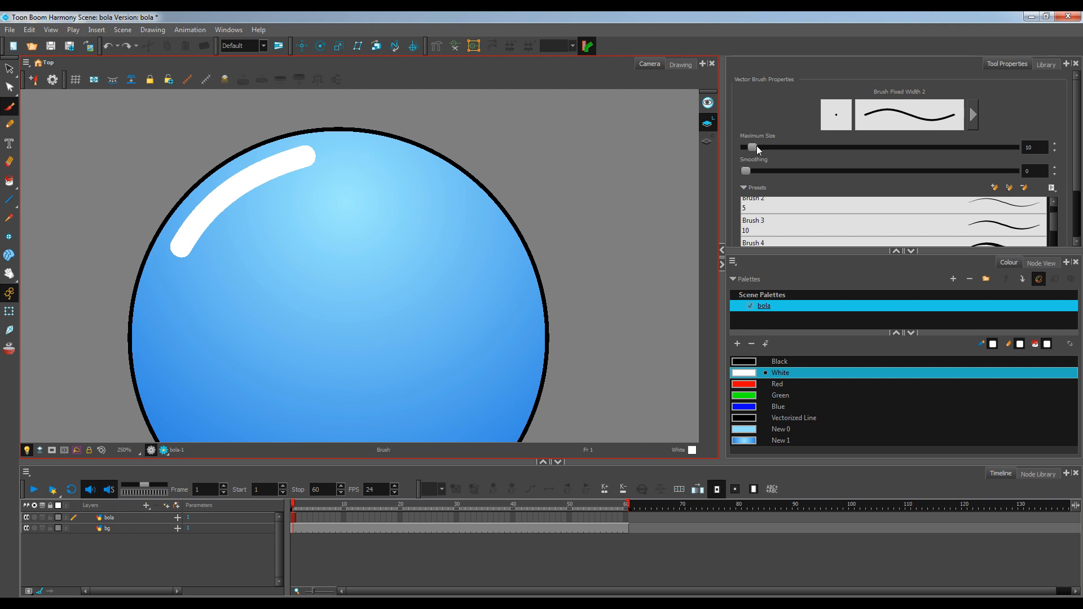
drag(757, 146, 768, 146)
click(332, 156)
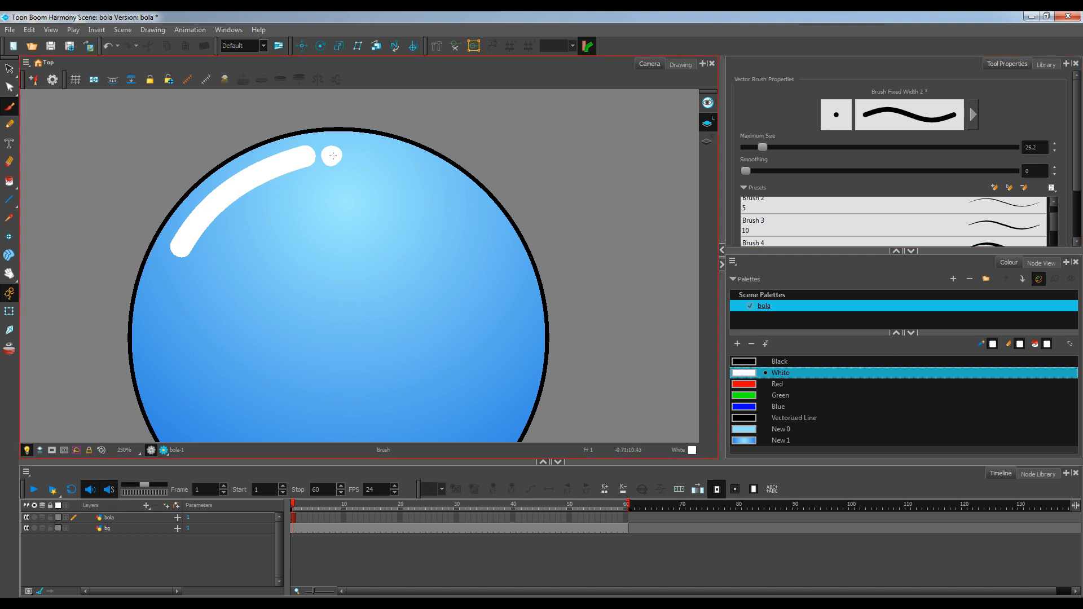
scroll(451, 190, down, 3)
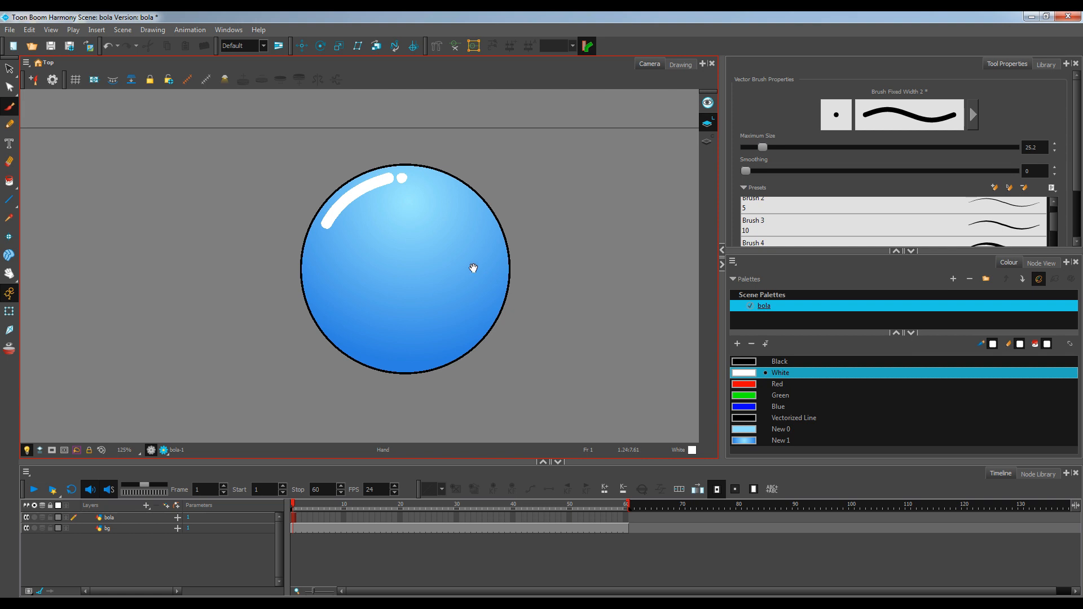
- Select the ball's outline, fill and highlights together and group them
click(10, 68)
scroll(350, 268, down, 2)
drag(440, 377, 424, 271)
scroll(489, 278, down, 1)
scroll(376, 254, up, 1)
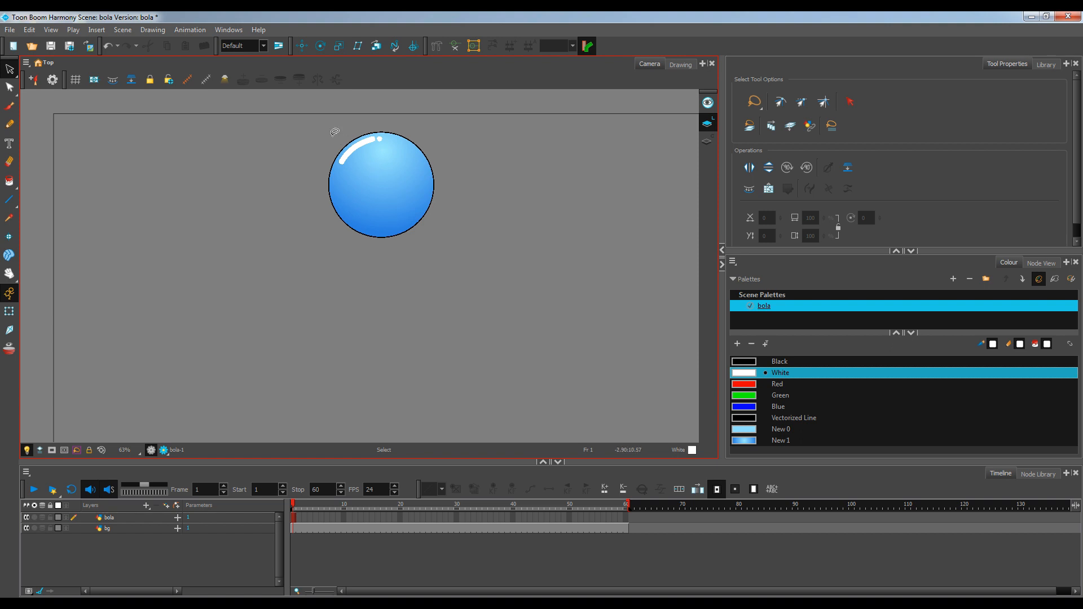
mouse_move(332, 135)
mouse_down()
mouse_move(308, 175)
mouse_move(379, 275)
mouse_move(512, 128)
mouse_move(395, 55)
mouse_move(276, 114)
mouse_move(289, 205)
mouse_move(312, 220)
mouse_up()
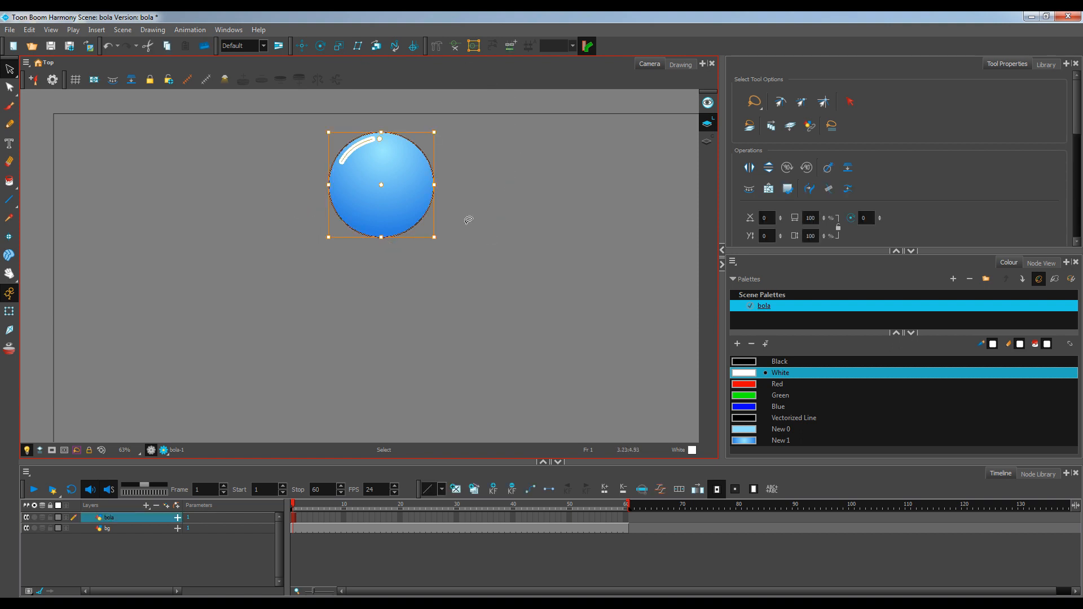
mouse_move(469, 219)
mouse_down()
mouse_move(467, 176)
mouse_move(263, 129)
mouse_move(437, 242)
mouse_move(457, 118)
mouse_up()
key(ctrl+g)
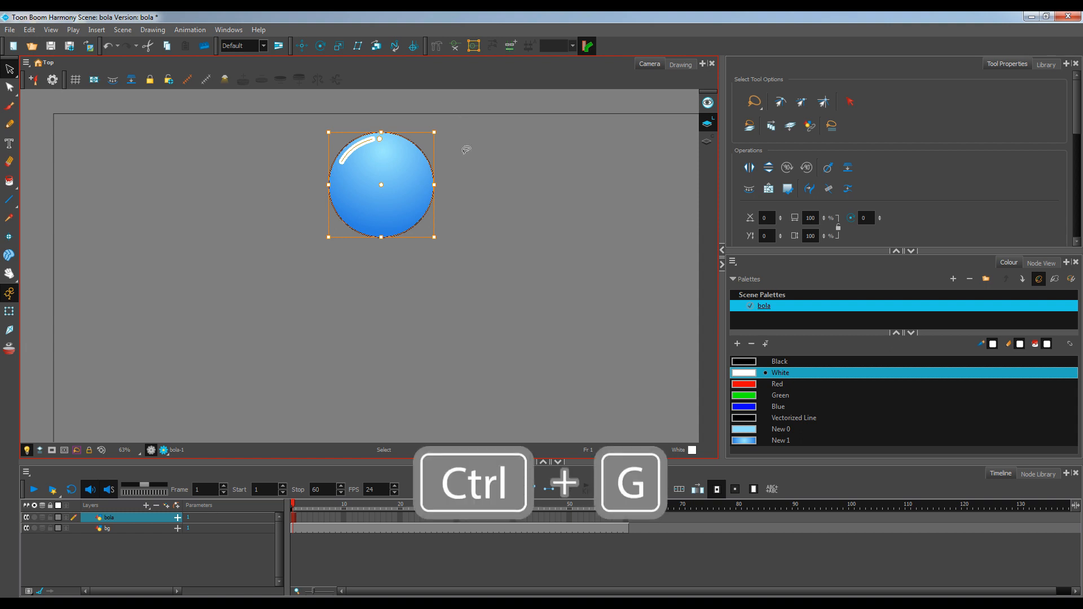
click(499, 258)
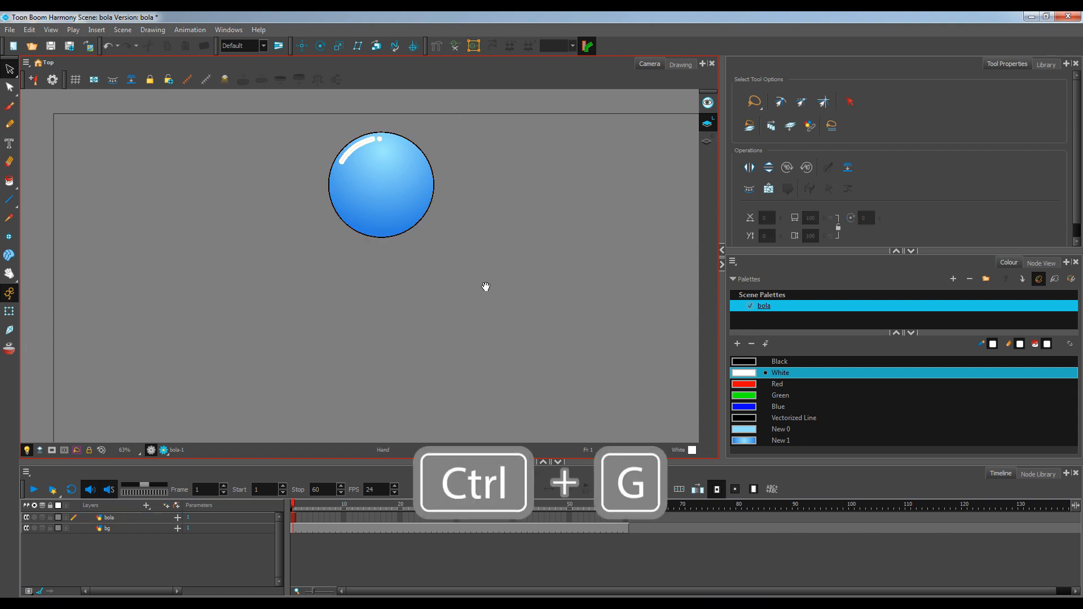
- Try moving the grouped ball sideways as one piece, and undo the moves
drag(486, 288, 462, 252)
scroll(471, 238, down, 1)
click(388, 155)
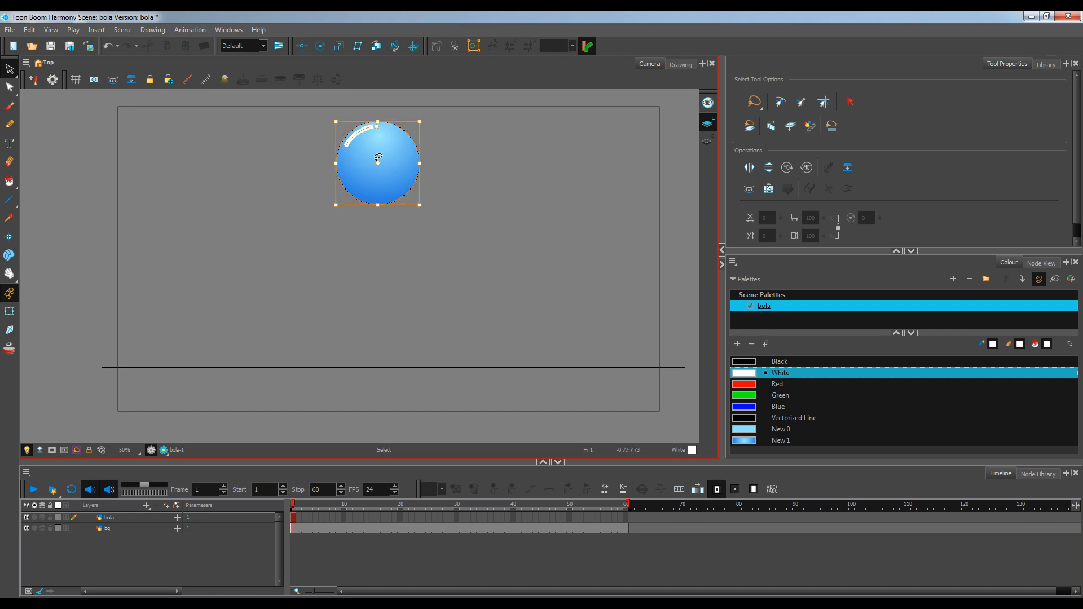
drag(388, 155, 522, 158)
key(ctrl+z)
key(ctrl+z)
click(373, 150)
click(422, 153)
drag(510, 155, 376, 154)
key(ctrl+z)
key(ctrl+z)
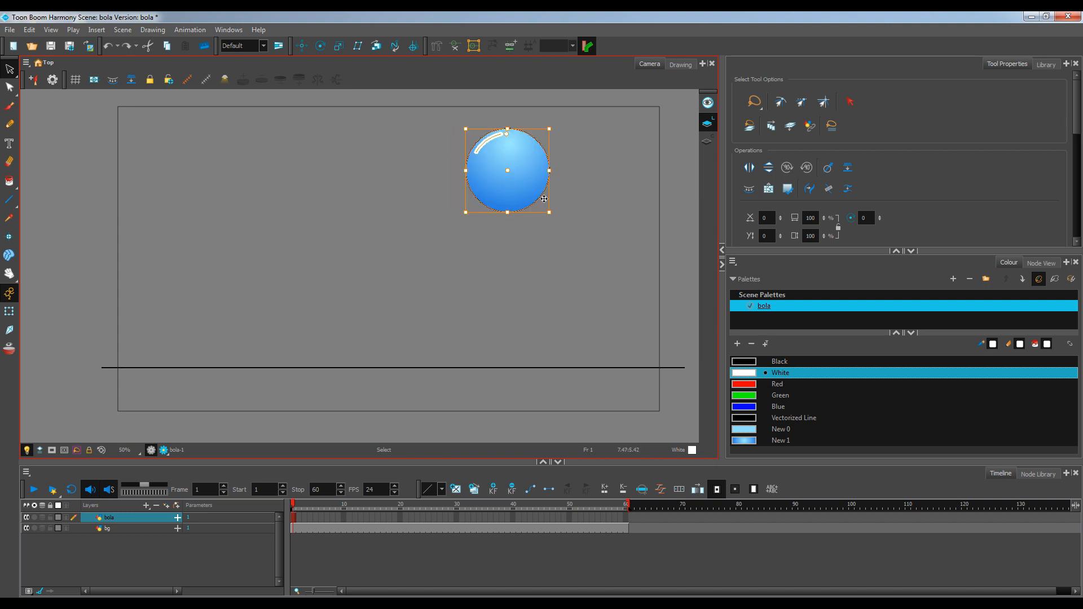
key(ctrl+z)
click(581, 206)
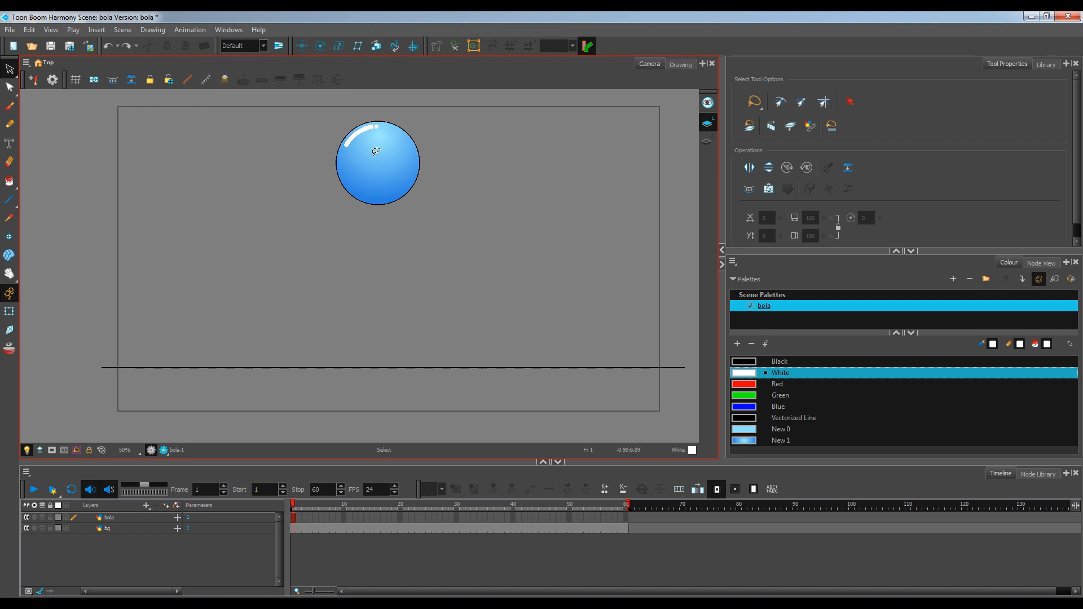
- Ungroup the ball and try moving its fill on its own, undoing that move
click(361, 151)
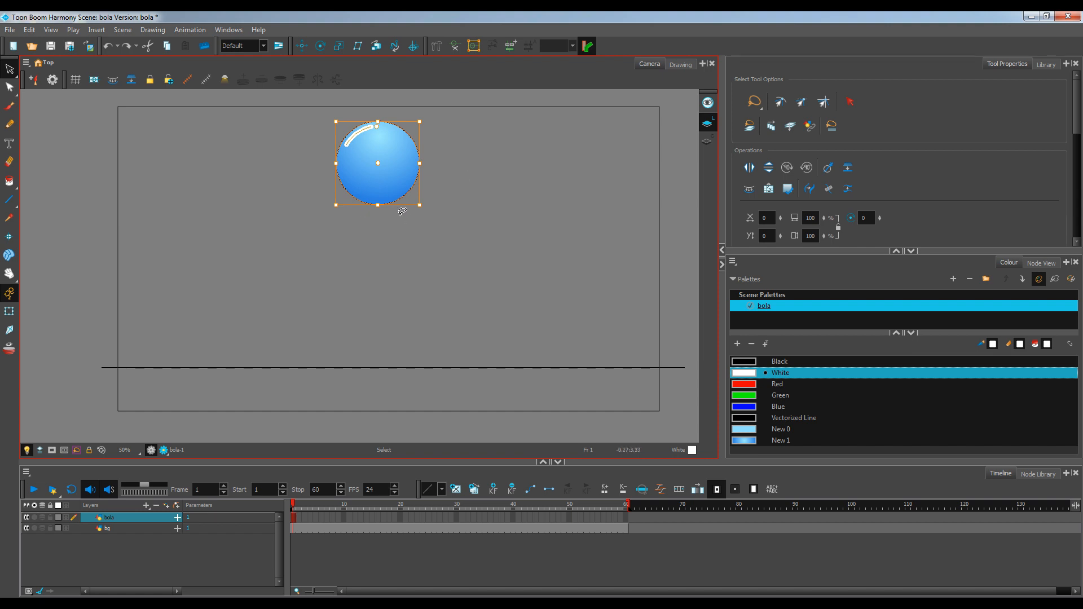
key(ctrl+shift+g)
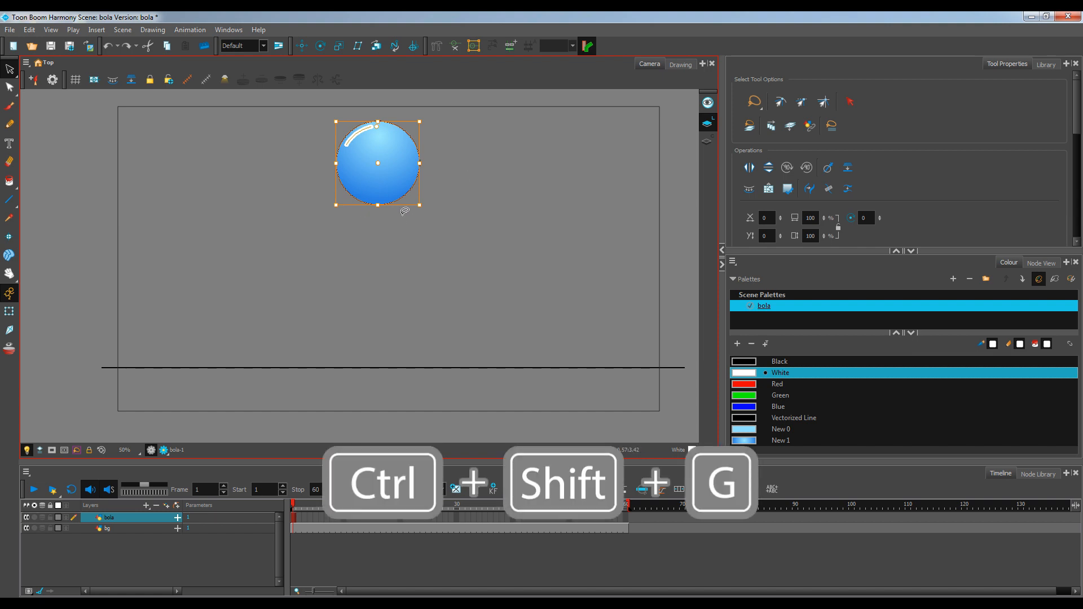
click(404, 209)
drag(375, 164, 510, 156)
key(ctrl+z)
- Delete the ball's black outline, leaving the gradient fill and white highlights
scroll(450, 156, up, 3)
drag(418, 181, 484, 238)
click(488, 179)
scroll(486, 183, up, 2)
drag(380, 216, 432, 218)
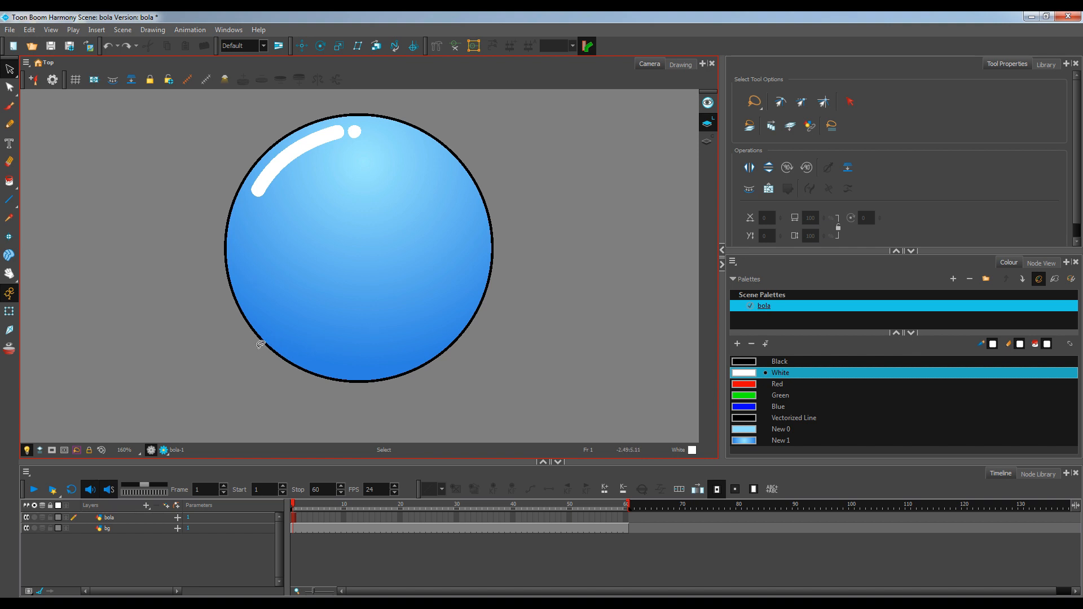
click(237, 295)
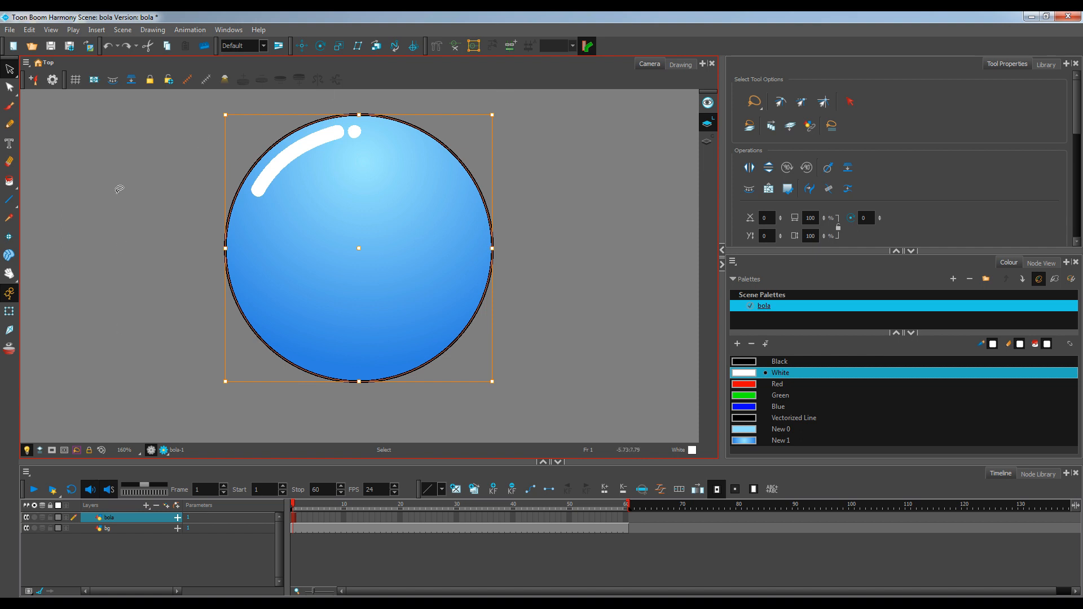
key(Escape)
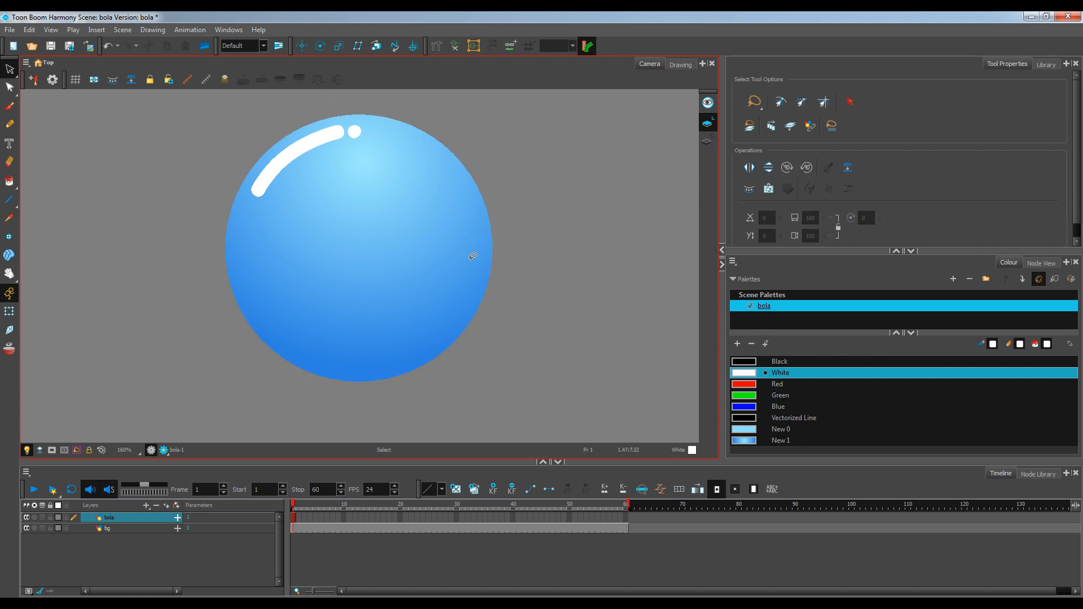
- Select the ball's fill and highlights together to check the artwork within the camera frame, and clear the selection
scroll(426, 324, down, 3)
drag(418, 375, 365, 247)
scroll(404, 283, down, 2)
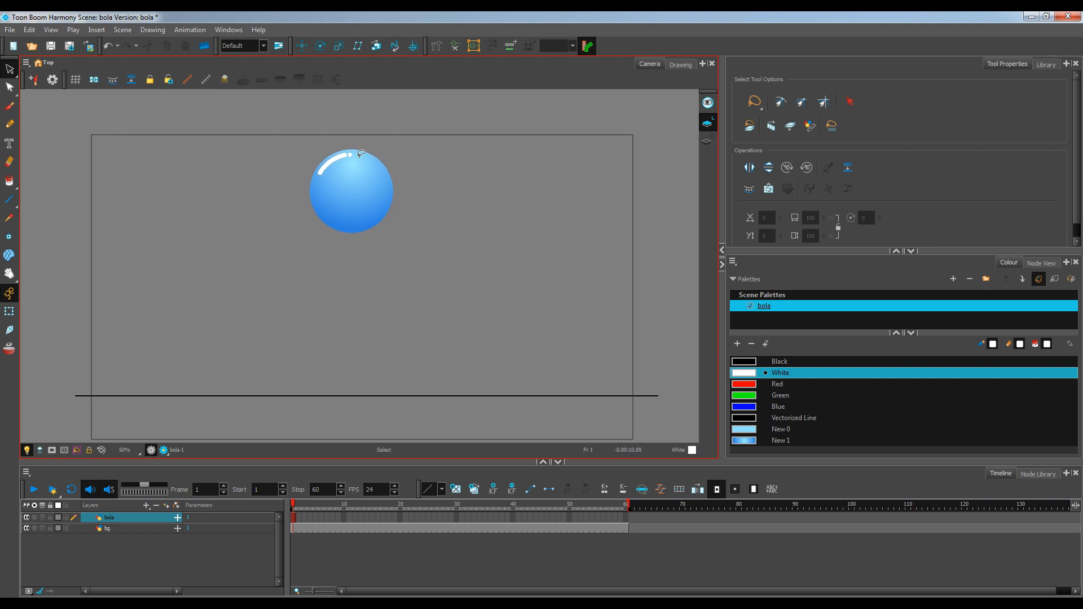
mouse_move(317, 170)
mouse_down()
mouse_move(342, 128)
mouse_move(389, 222)
mouse_move(291, 154)
mouse_move(272, 162)
mouse_up()
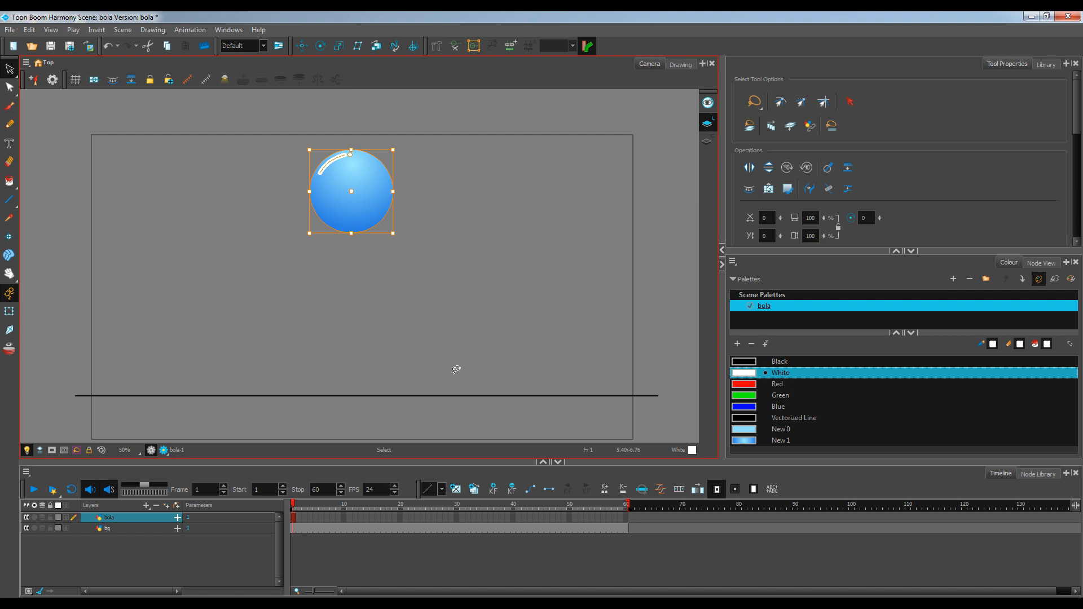
click(446, 352)
scroll(418, 357, down, 2)
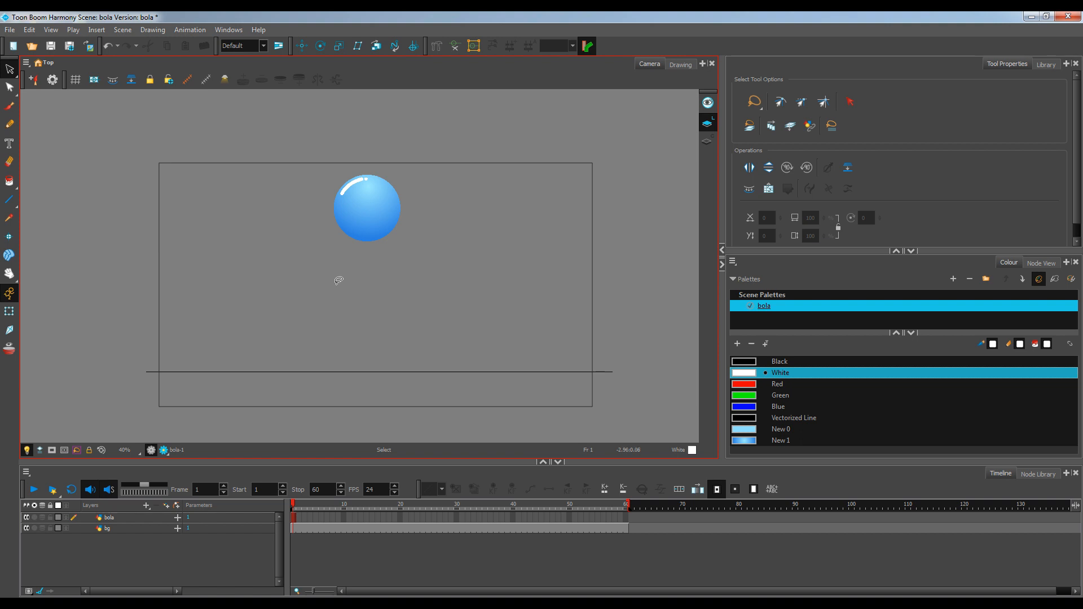
- Display the scene's node network, nudge the bg node slightly, and select the bola drawing node
scroll(339, 281, up, 2)
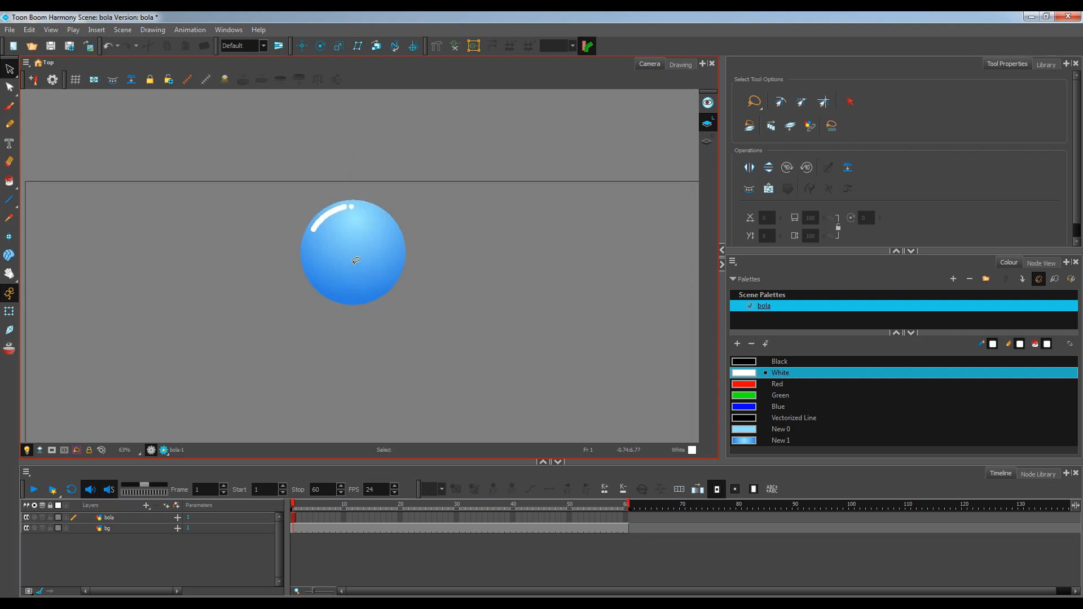
scroll(372, 281, up, 1)
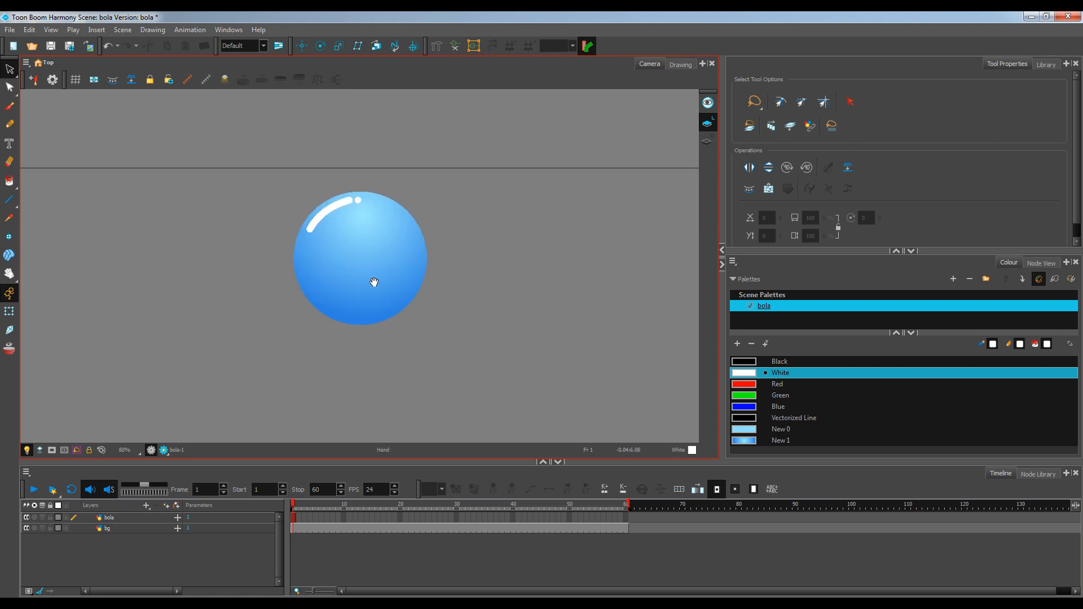
click(1053, 263)
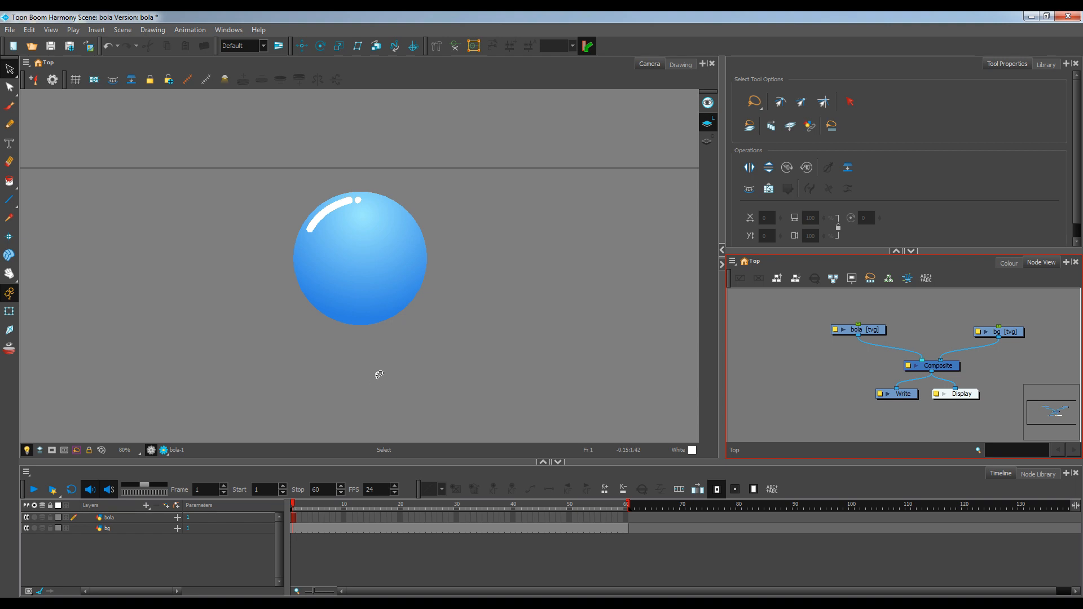
drag(389, 354, 376, 312)
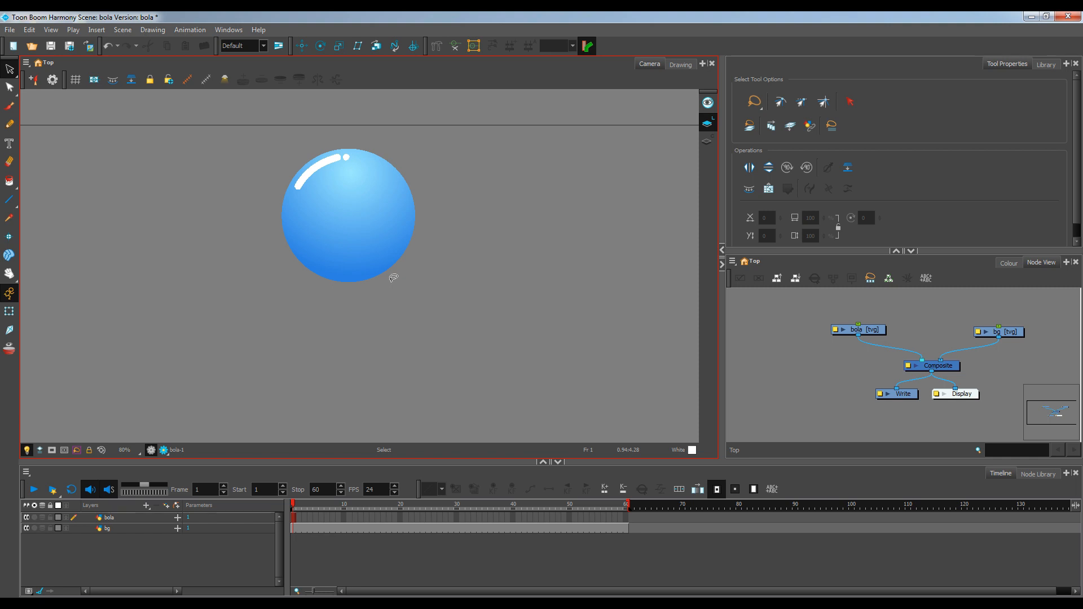
drag(1022, 337, 1019, 336)
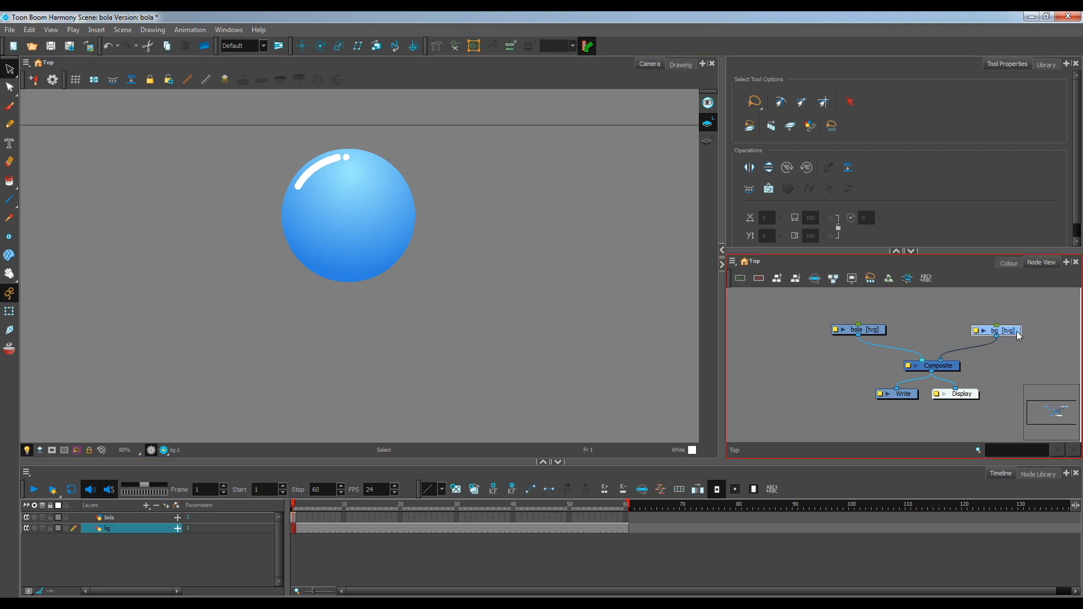
click(881, 330)
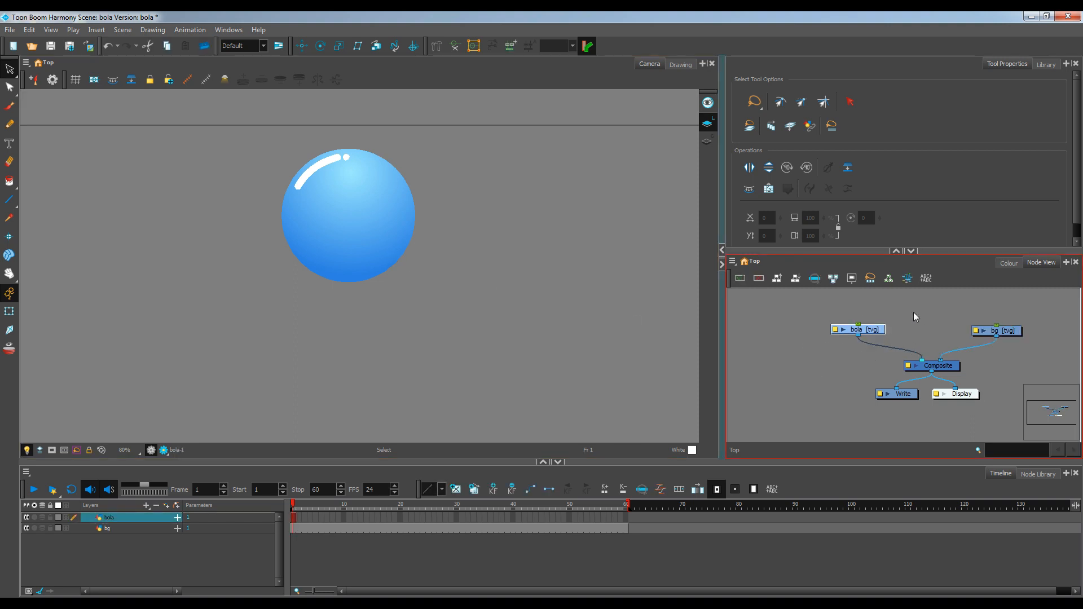
- Select the ball's artwork on the bola layer and switch to the Drawing Pivot tool to locate its pivot
click(140, 513)
click(367, 184)
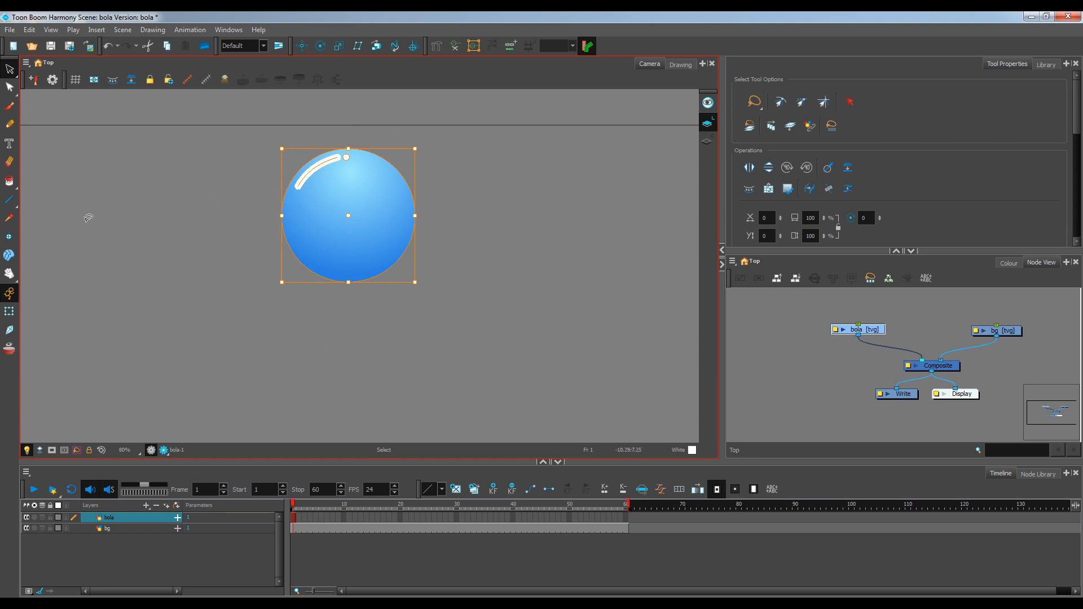
click(10, 237)
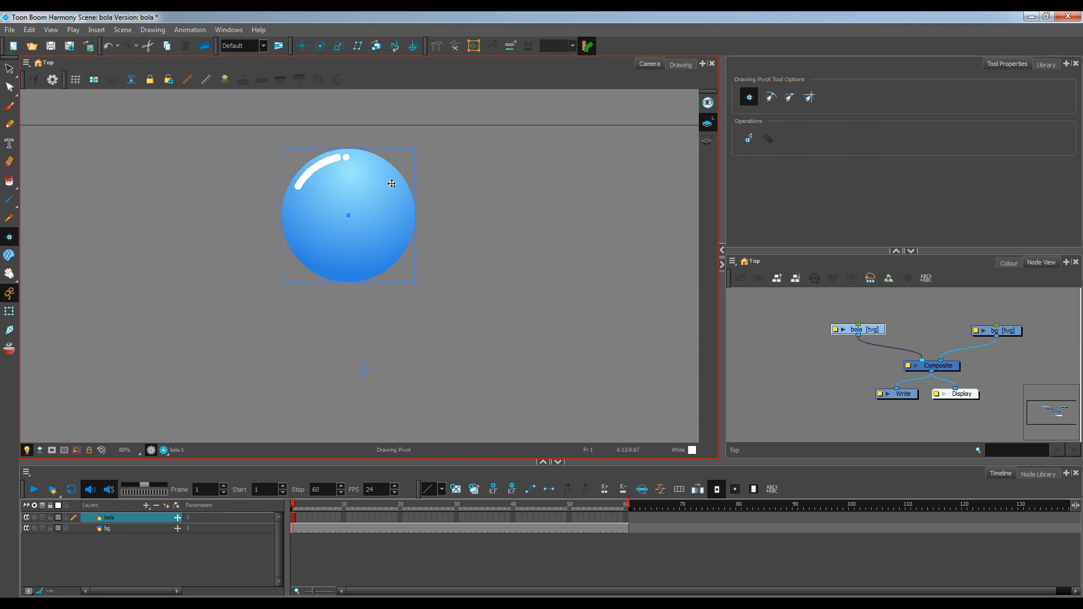
scroll(374, 367, down, 2)
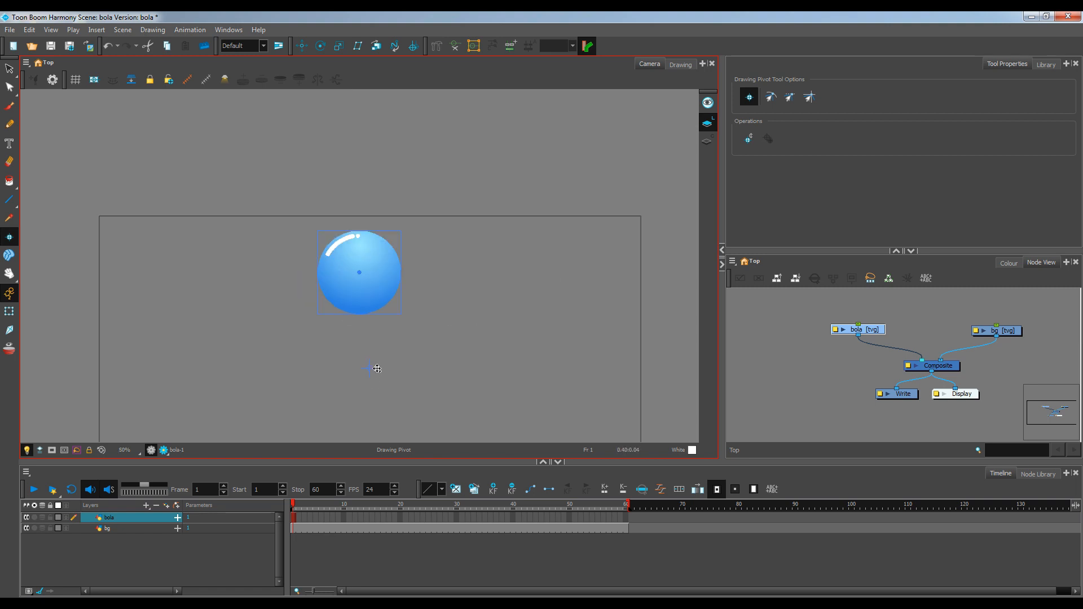
drag(375, 367, 379, 309)
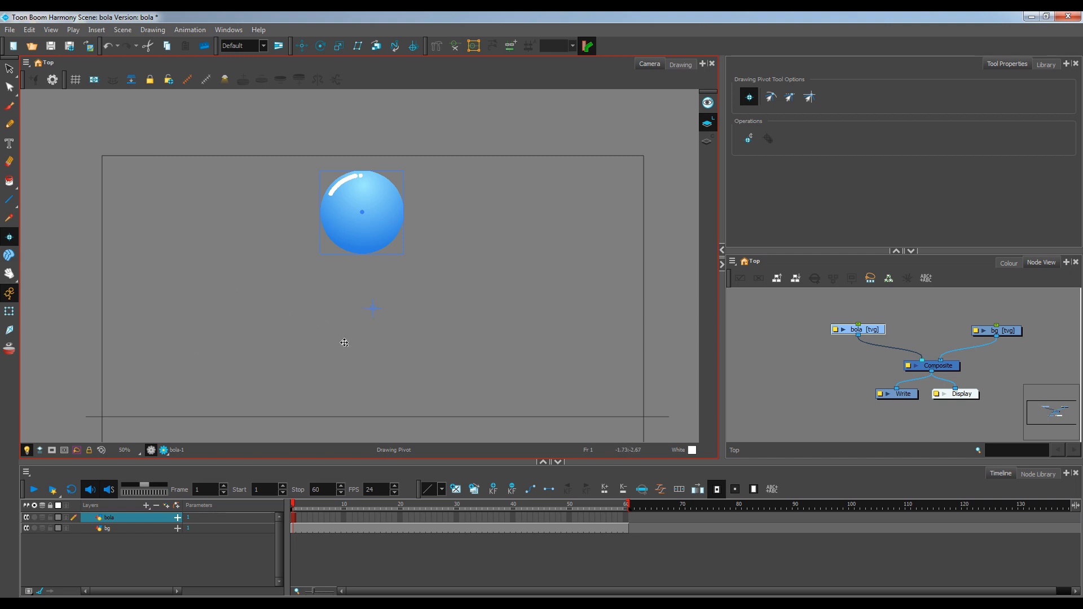
- Try placing the drawing pivot on the ball's centre point, and move it back off the ball
scroll(334, 202, up, 4)
drag(391, 252, 303, 286)
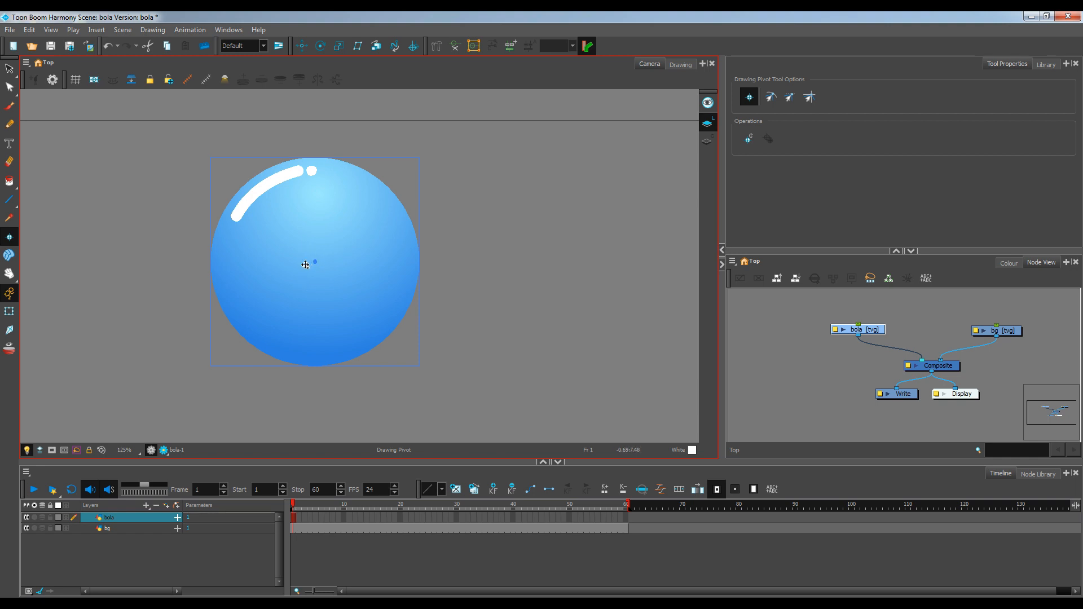
scroll(306, 266, up, 5)
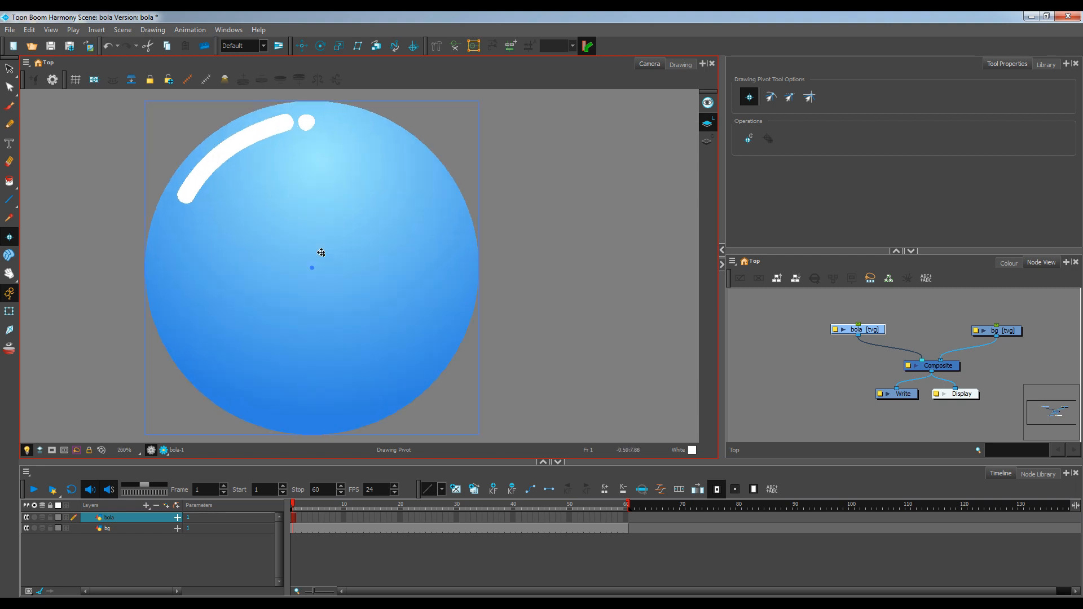
scroll(309, 272, down, 4)
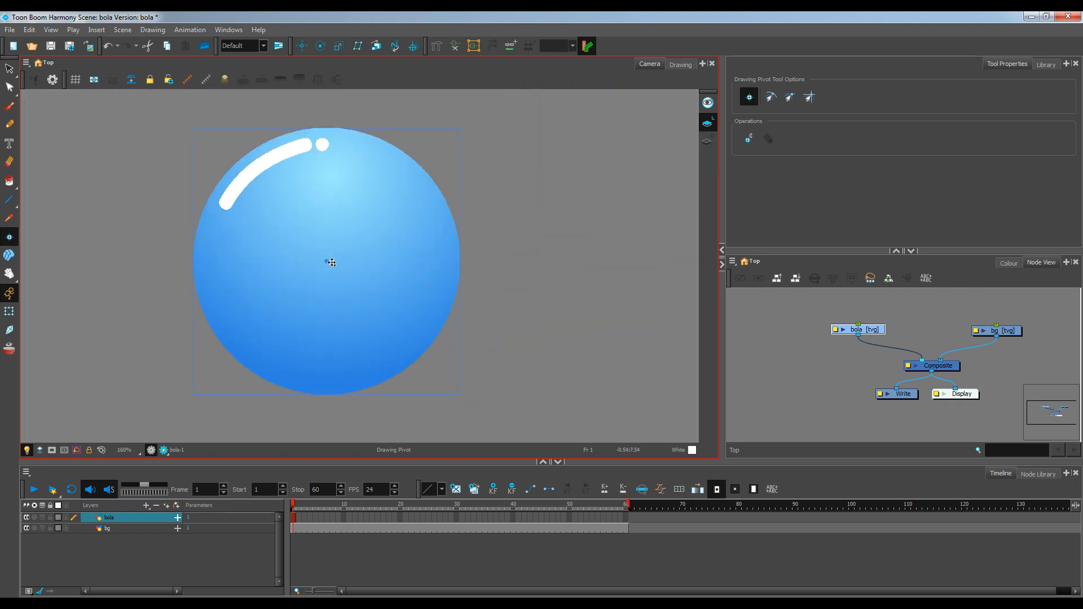
scroll(332, 265, up, 2)
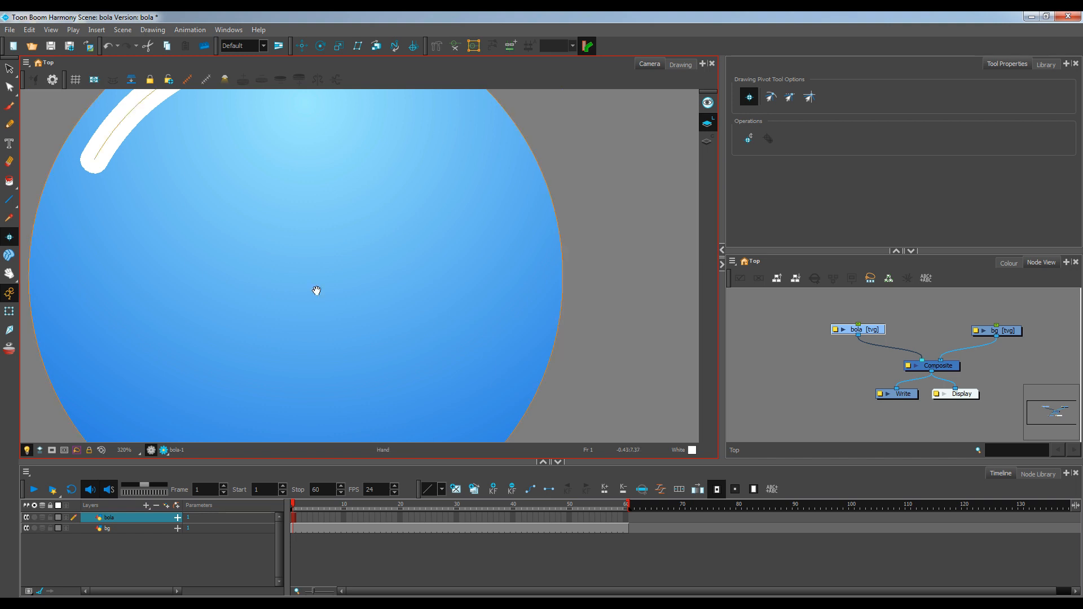
scroll(315, 290, up, 1)
scroll(341, 283, up, 3)
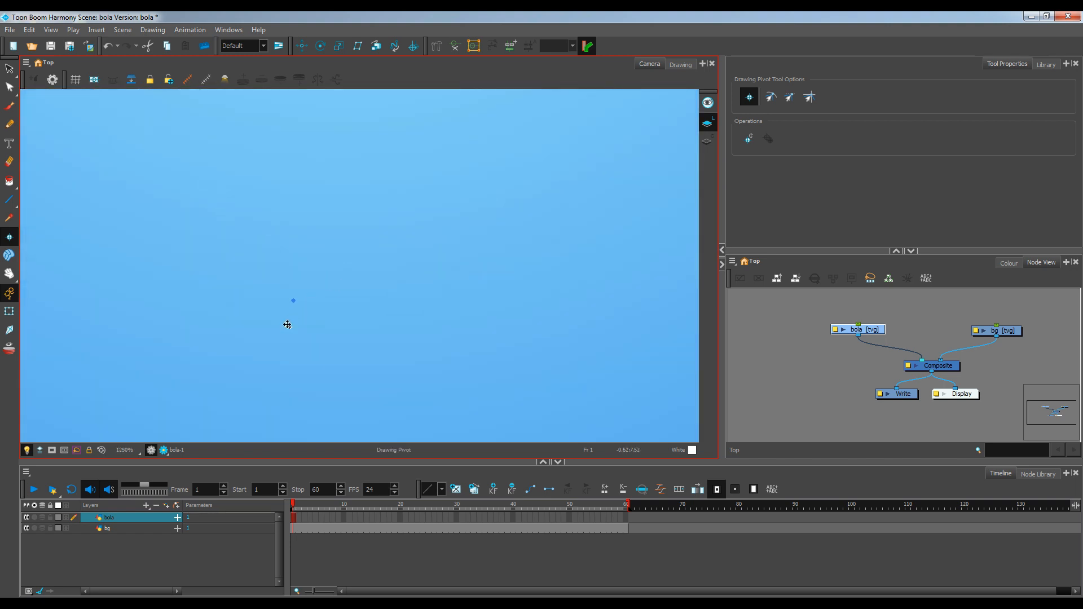
drag(291, 328, 347, 302)
key(2)
key(2)
click(315, 296)
scroll(360, 284, down, 2)
scroll(362, 283, down, 1)
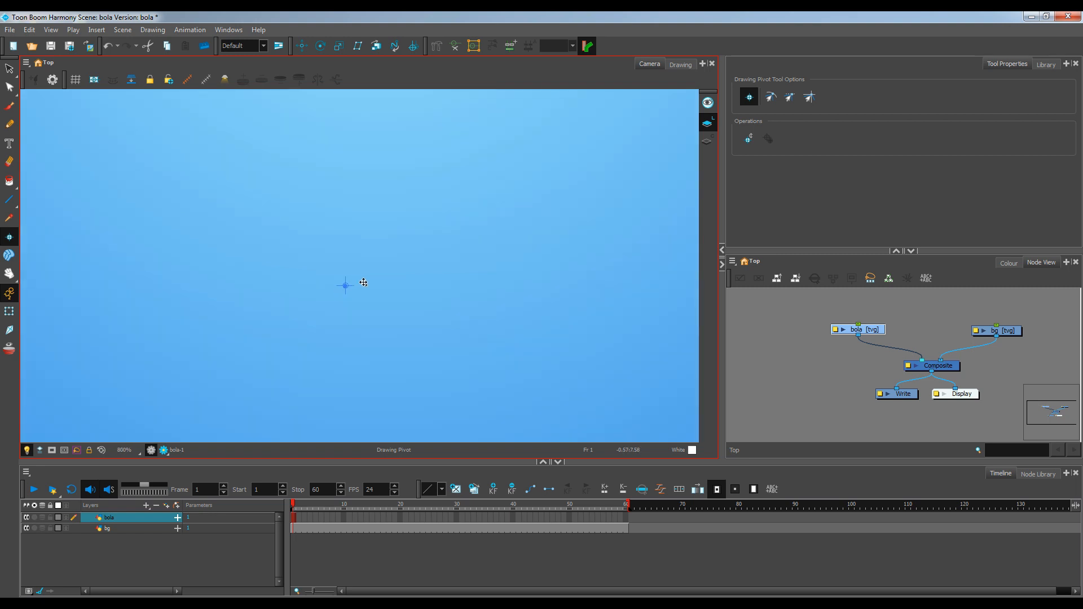
scroll(363, 282, up, 2)
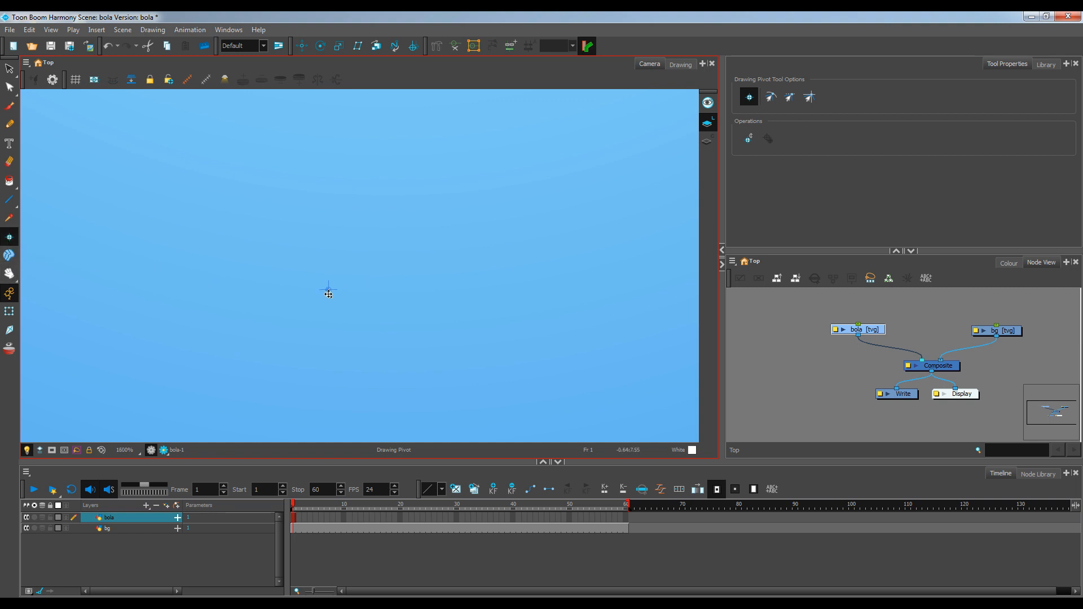
scroll(384, 307, down, 10)
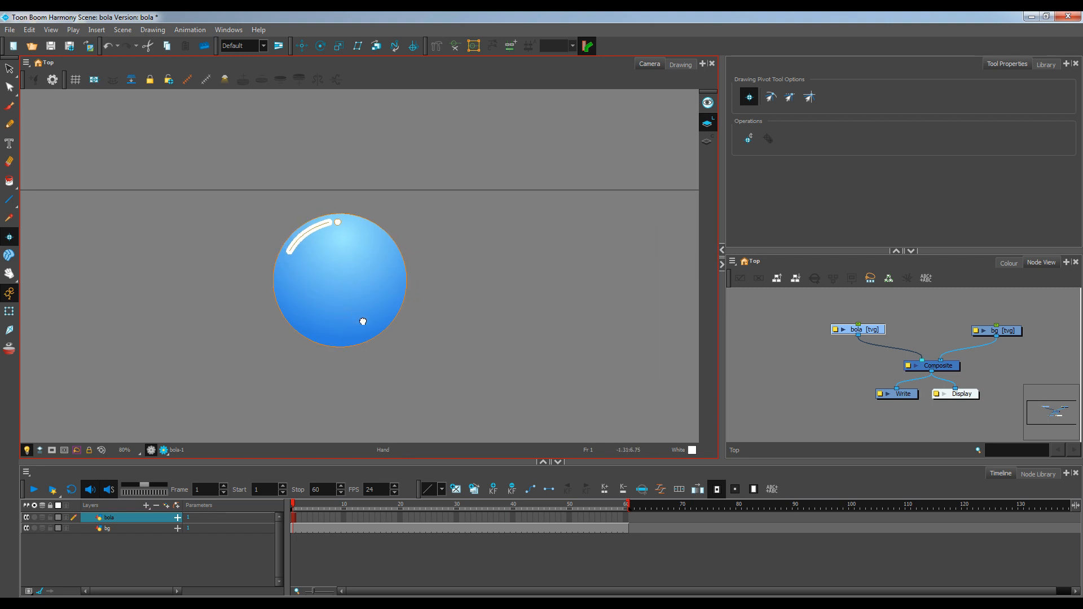
mouse_move(340, 280)
mouse_down()
mouse_move(551, 284)
mouse_move(411, 358)
mouse_move(144, 337)
mouse_move(239, 392)
mouse_up()
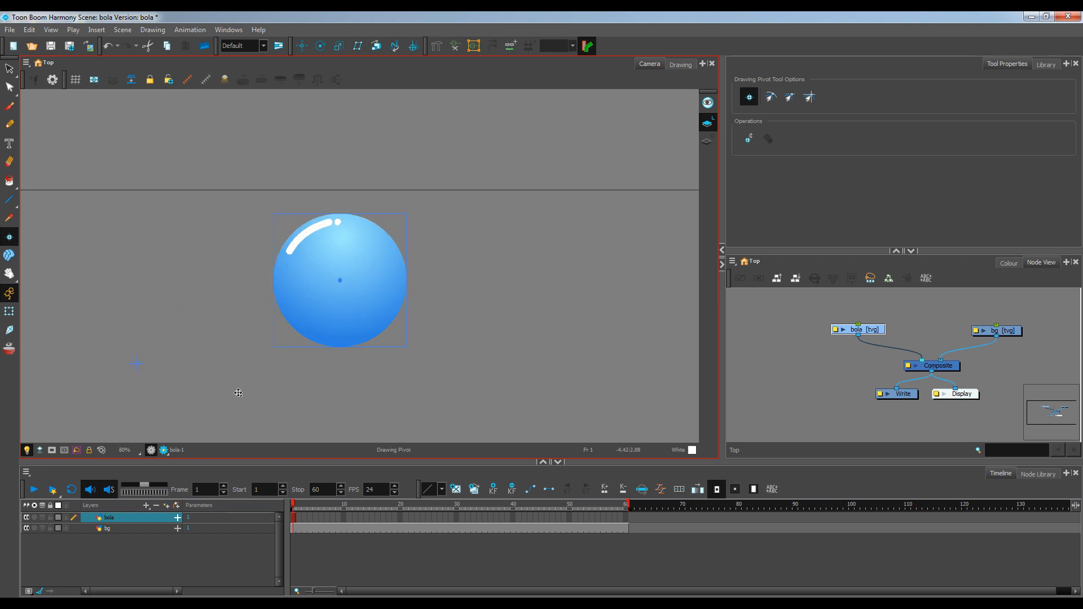
- Place the bola drawing's pivot precisely on the centre point of the ball
scroll(338, 295, up, 6)
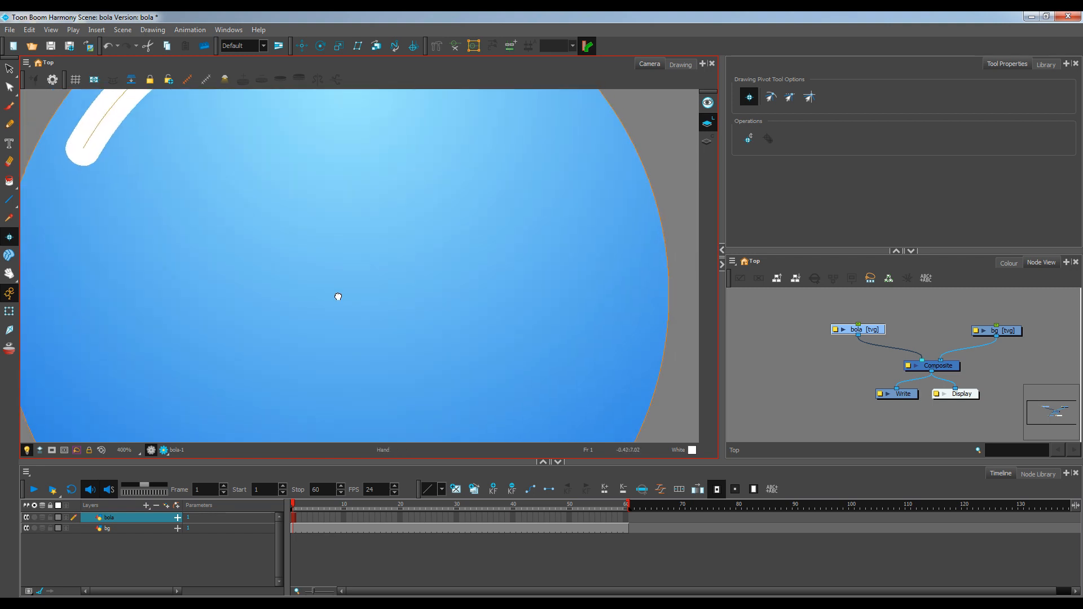
scroll(338, 296, up, 14)
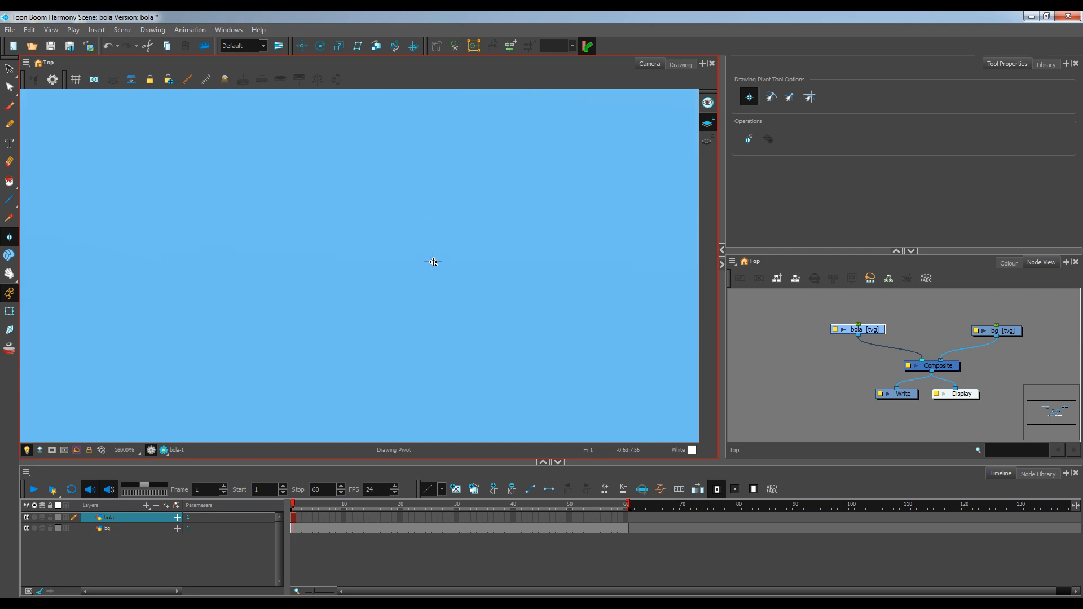
click(451, 279)
scroll(452, 278, down, 20)
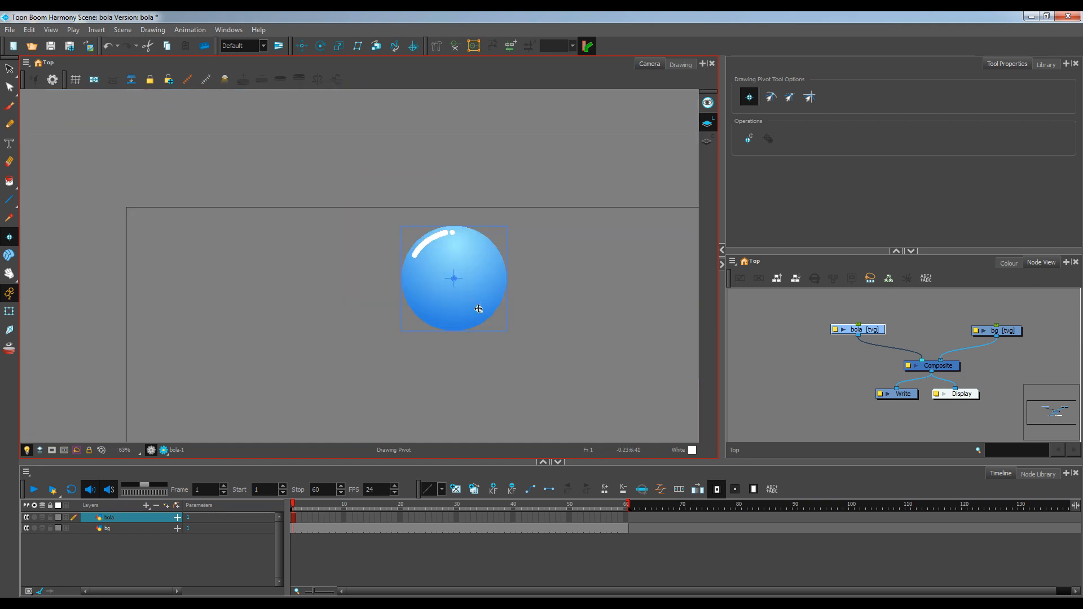
key(space)
drag(500, 328, 418, 314)
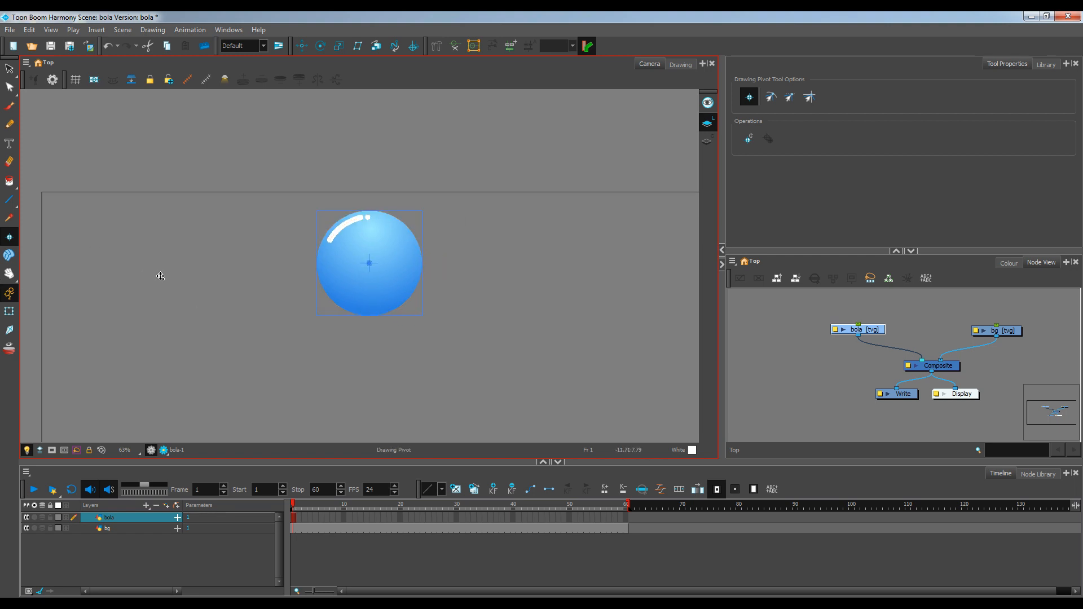
- Add a parent peg to the bola drawing and arrange the peg node above the bola node
click(10, 71)
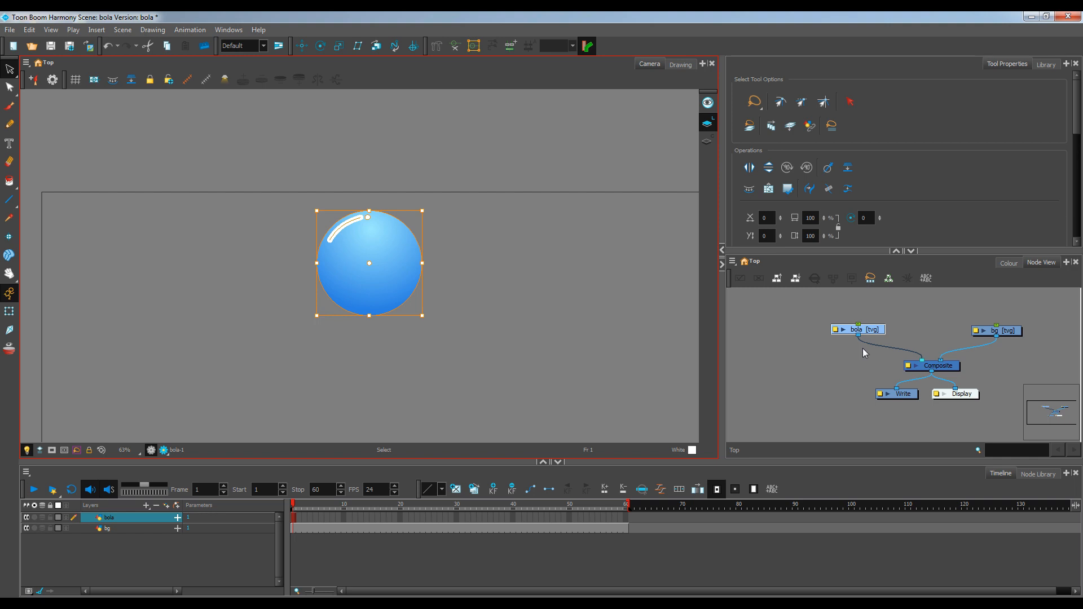
drag(787, 305, 897, 348)
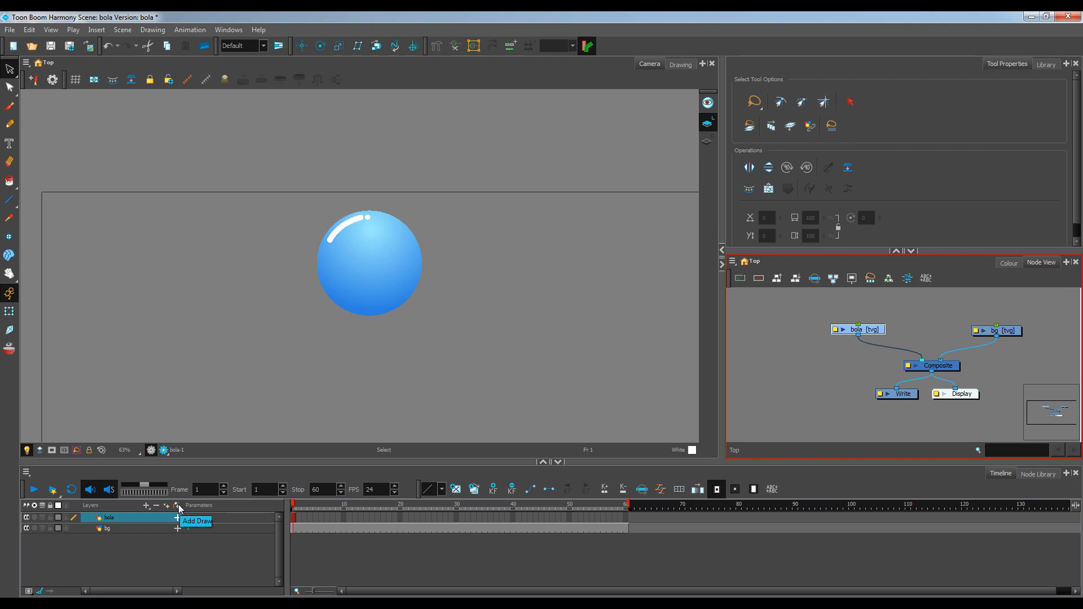
click(179, 507)
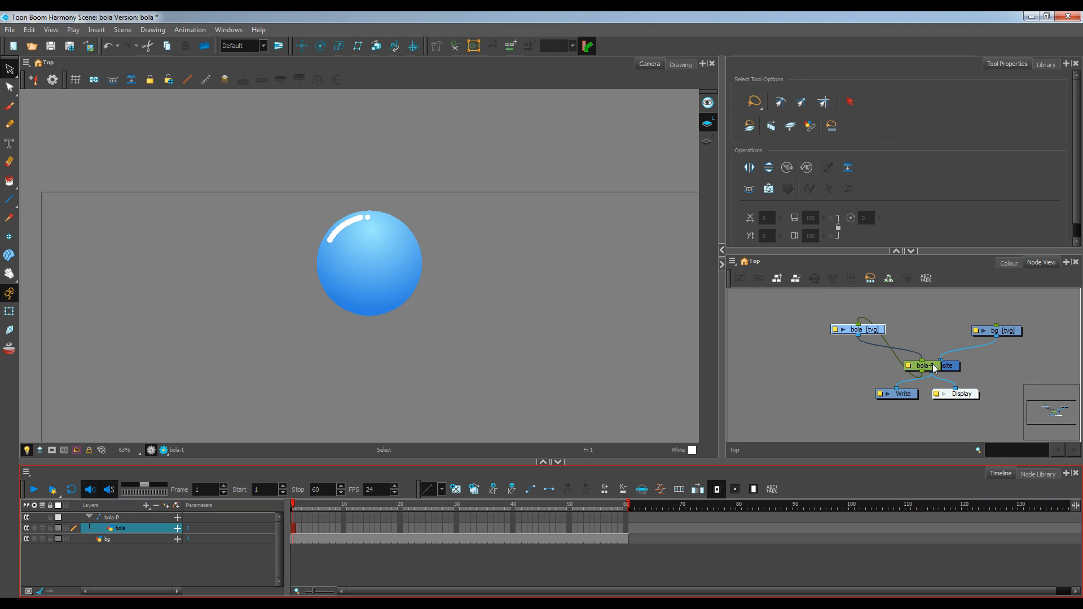
drag(934, 368, 874, 345)
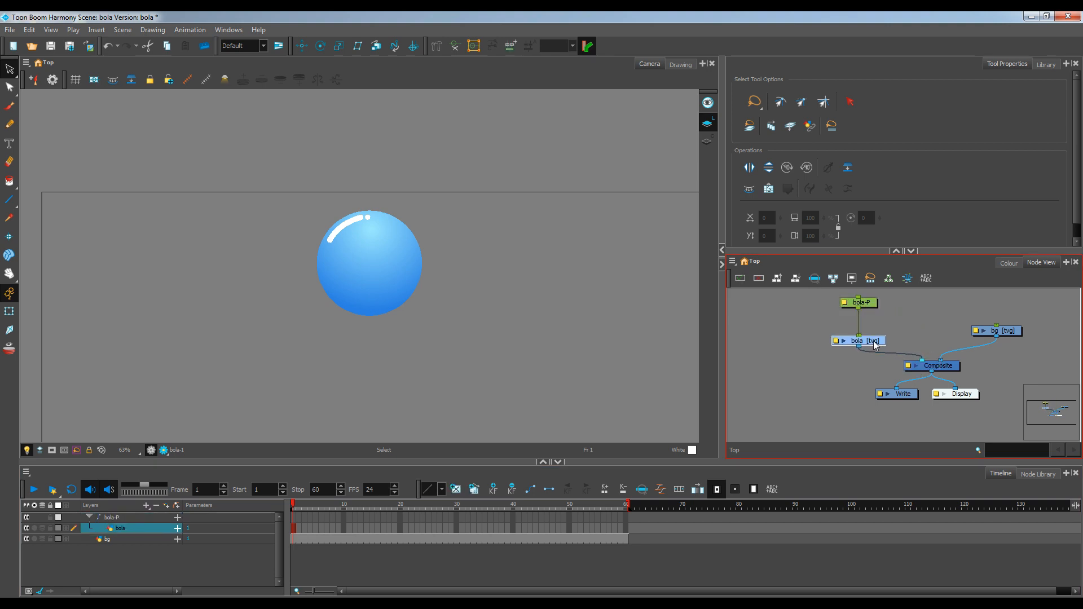
mouse_move(873, 305)
mouse_down()
mouse_move(884, 317)
mouse_move(849, 312)
mouse_move(869, 316)
mouse_up()
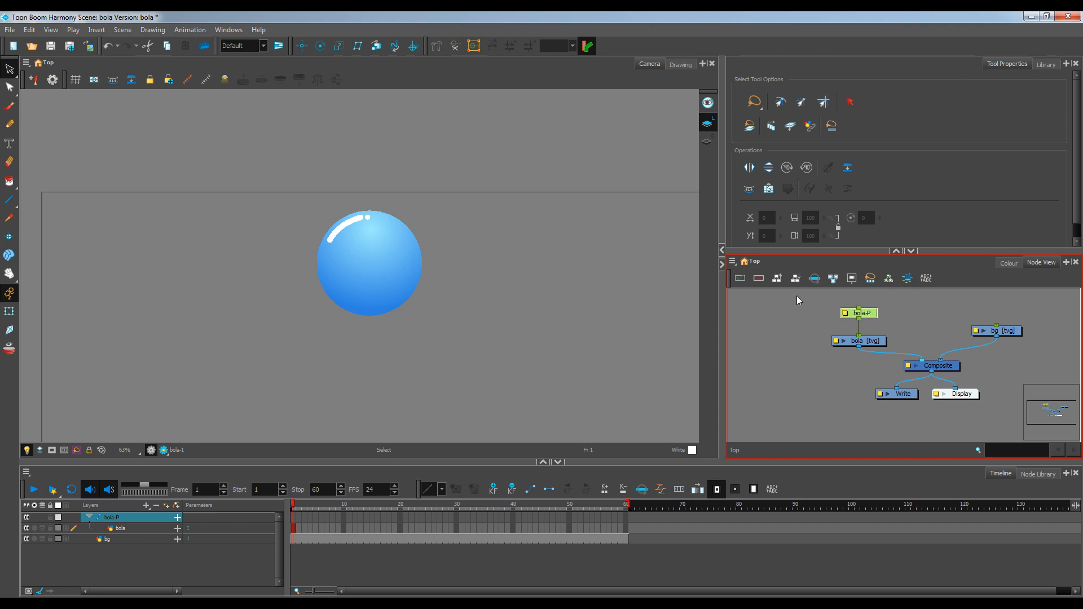
drag(797, 296, 827, 310)
drag(878, 342, 836, 313)
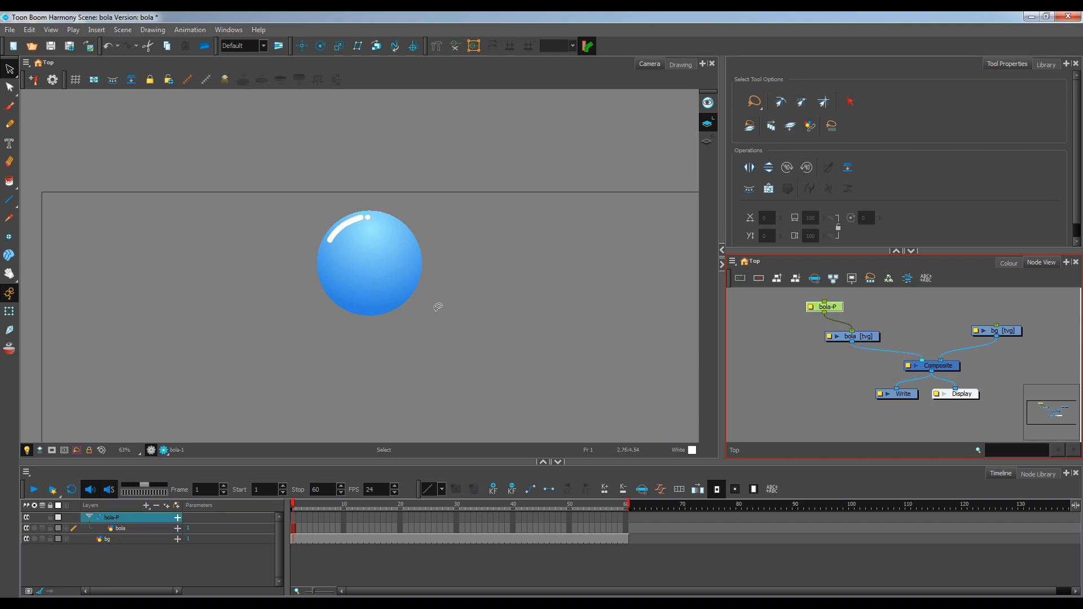
- Compare the pivot positions of the bola-P peg and the bola drawing with the Transform tool
scroll(437, 308, down, 2)
drag(493, 367, 452, 295)
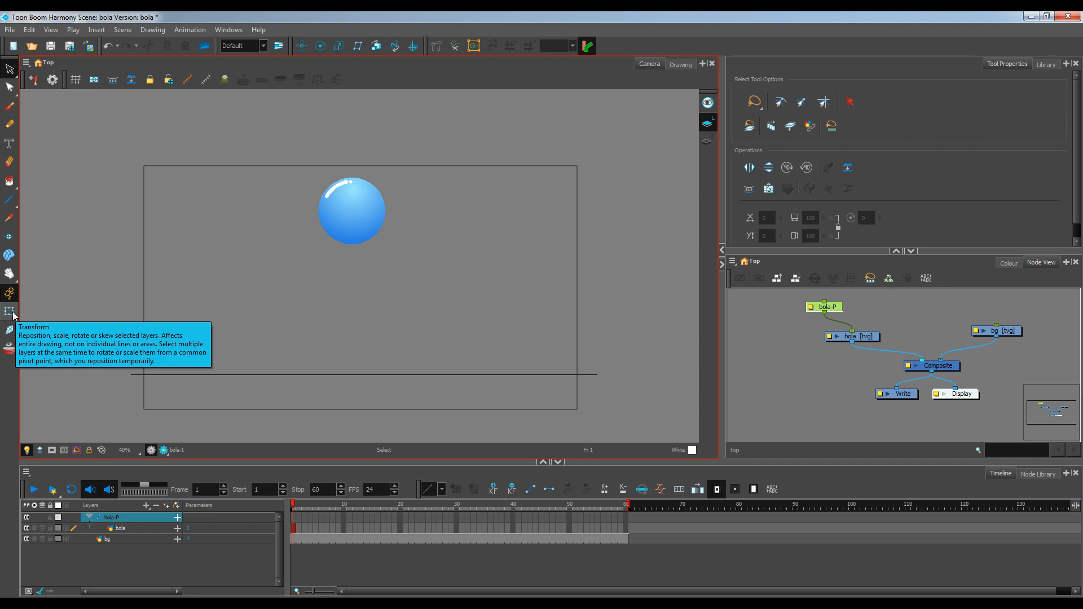
click(13, 316)
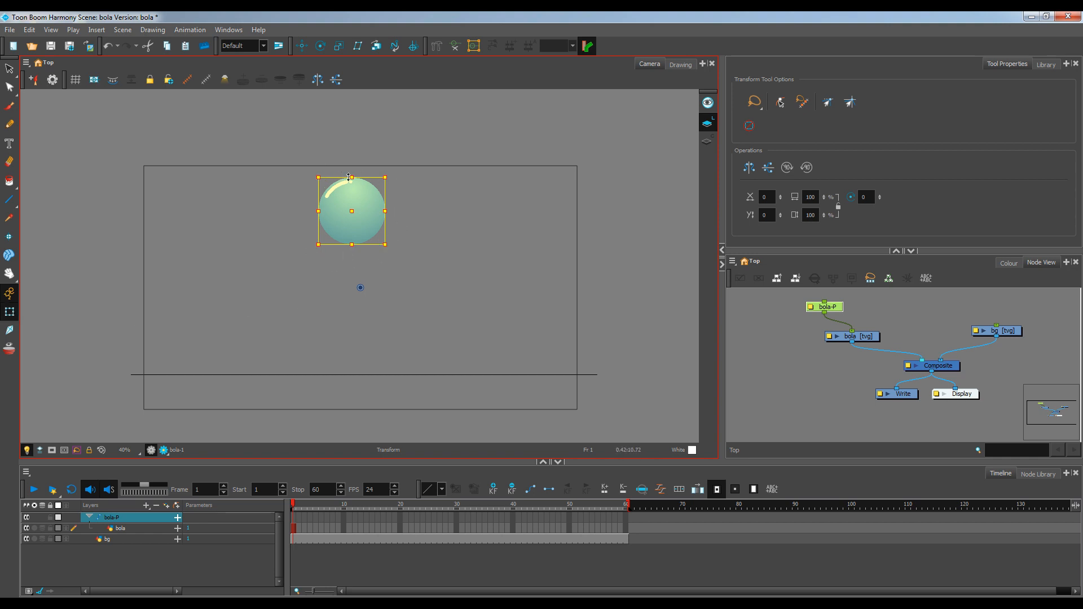
scroll(367, 284, up, 3)
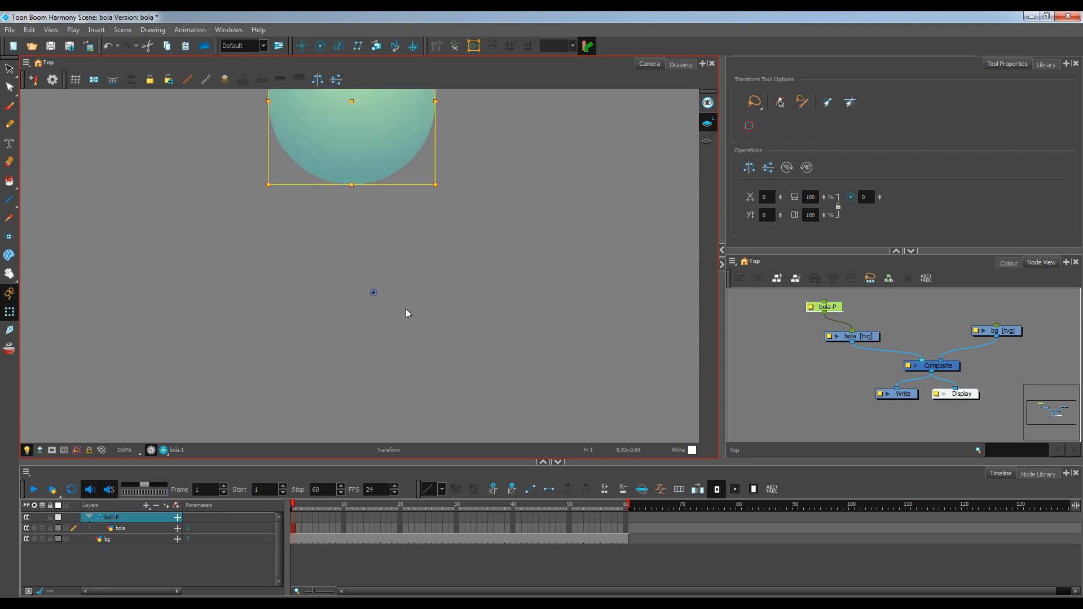
drag(394, 259, 387, 335)
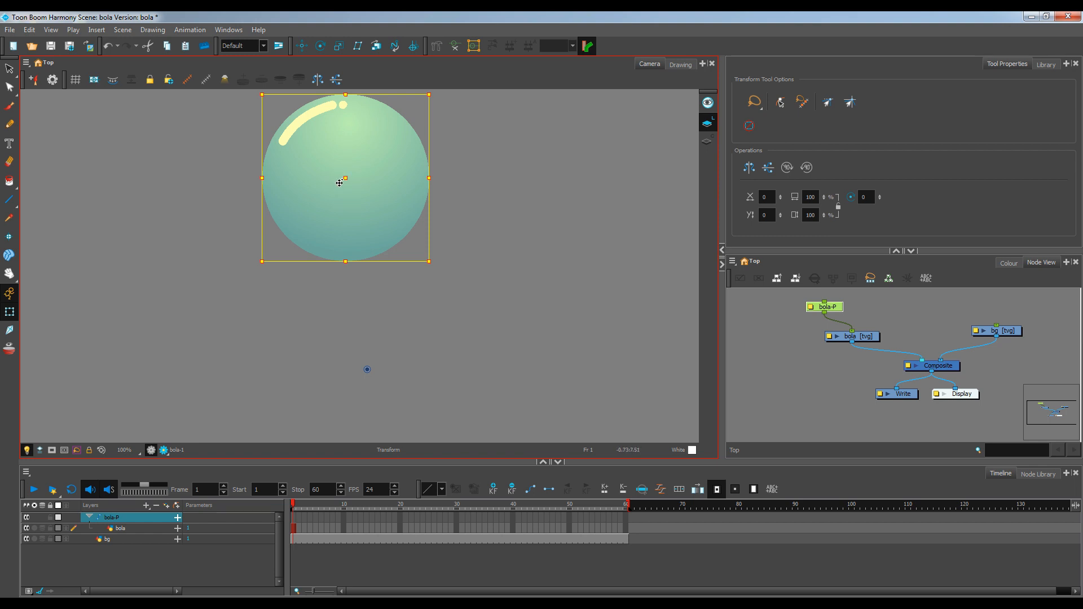
scroll(417, 342, down, 3)
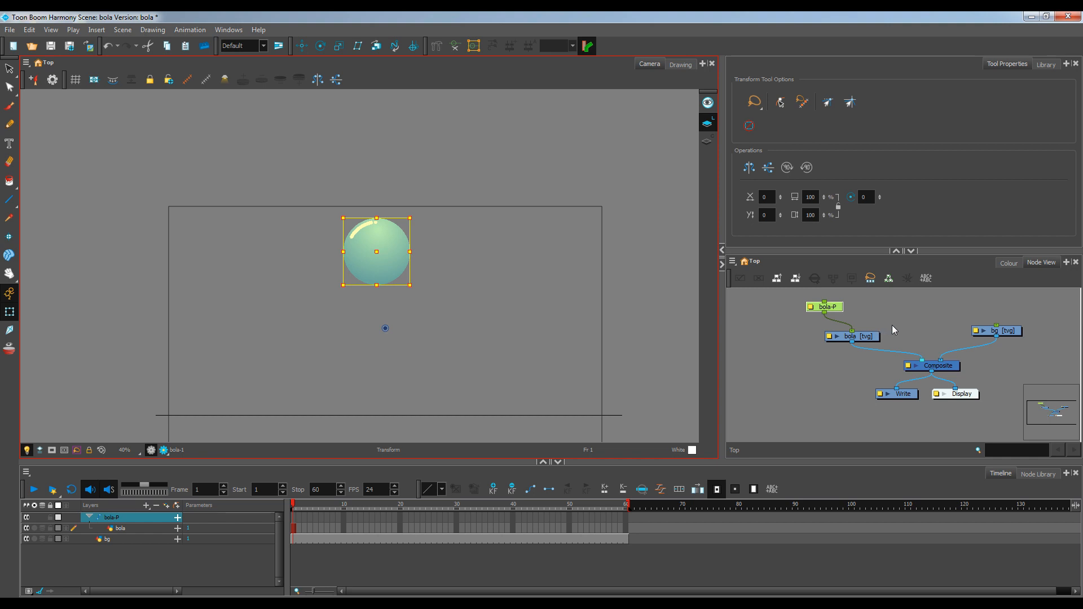
drag(892, 325, 814, 349)
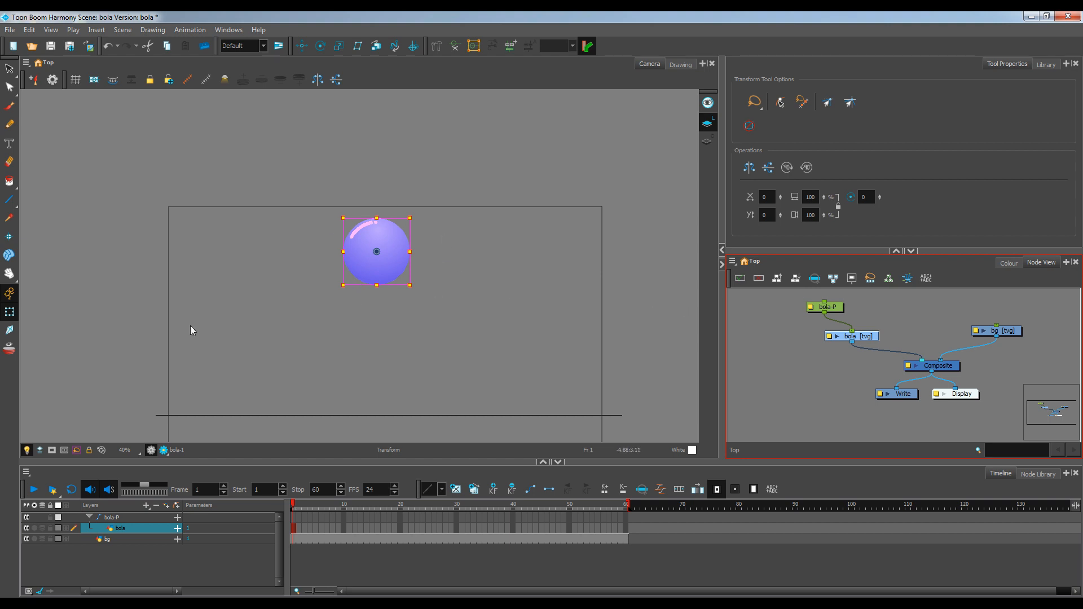
- Select the bola-P peg and the bola drawing in turn to check where each one's pivot sits
click(829, 313)
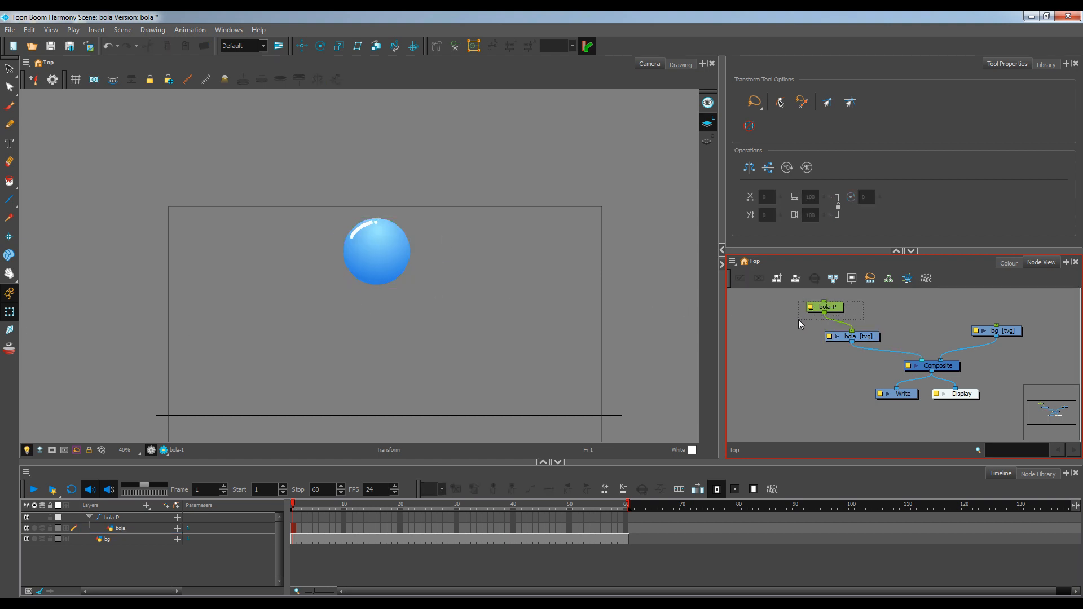
click(815, 309)
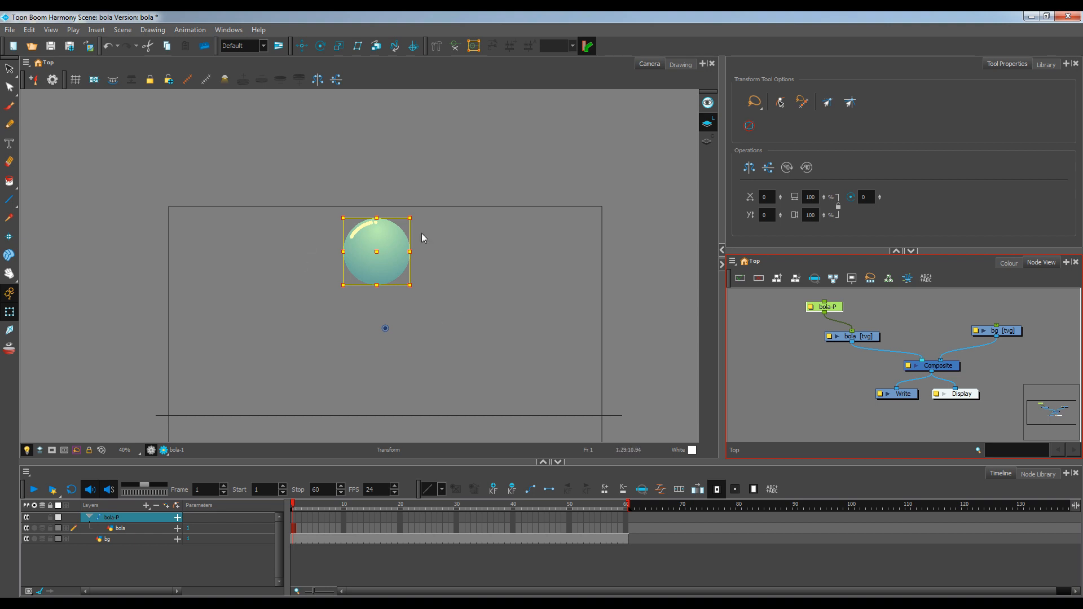
click(883, 339)
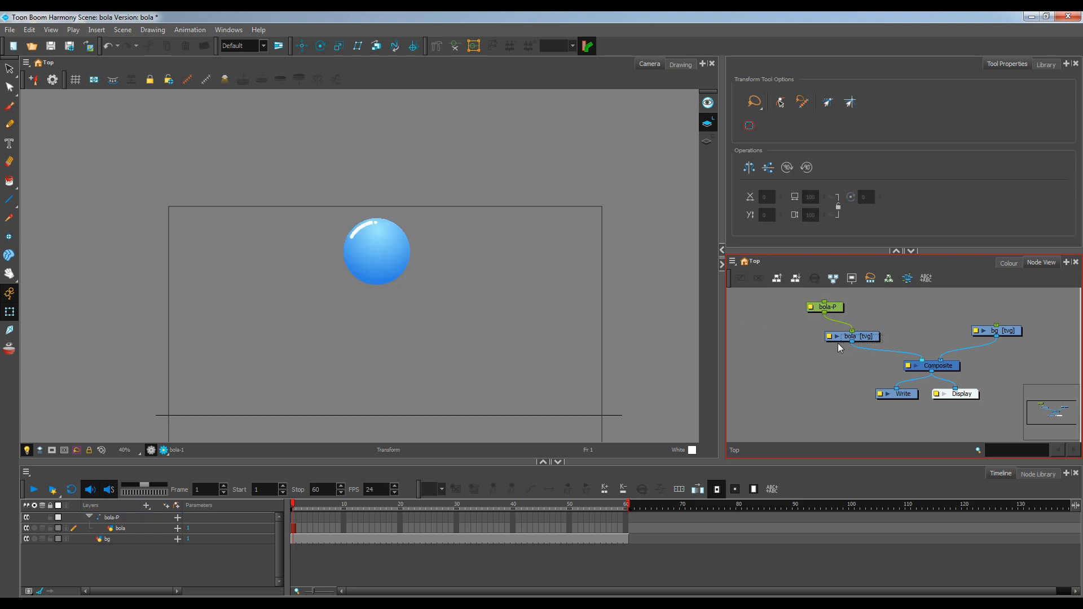
click(839, 339)
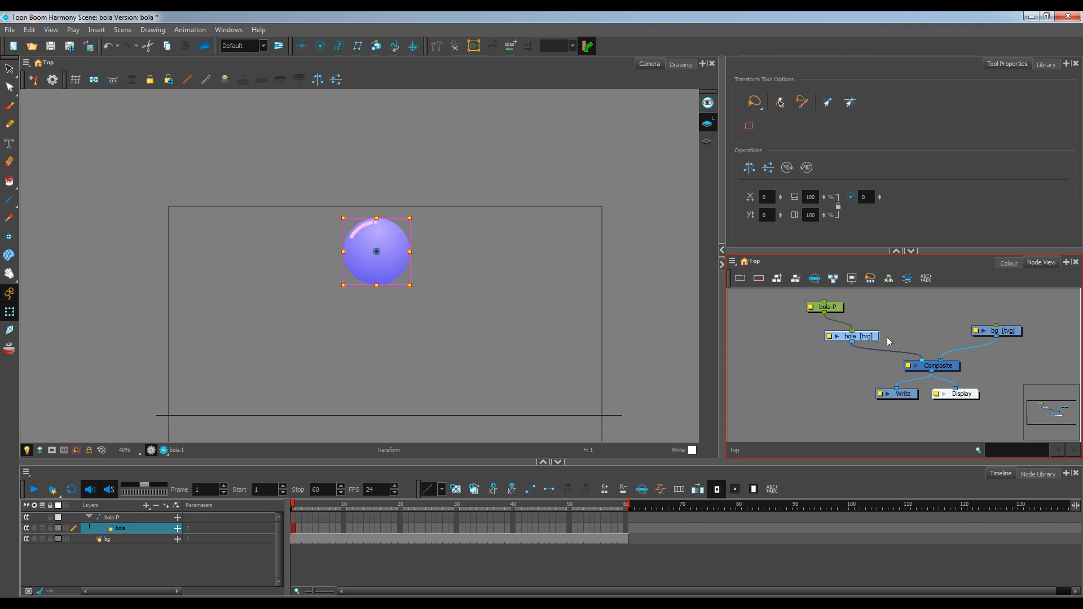
click(812, 327)
- Set Use Embedded Pivot to Parent Peg for the bola drawing through the properties for many layers
drag(840, 343, 889, 347)
click(890, 282)
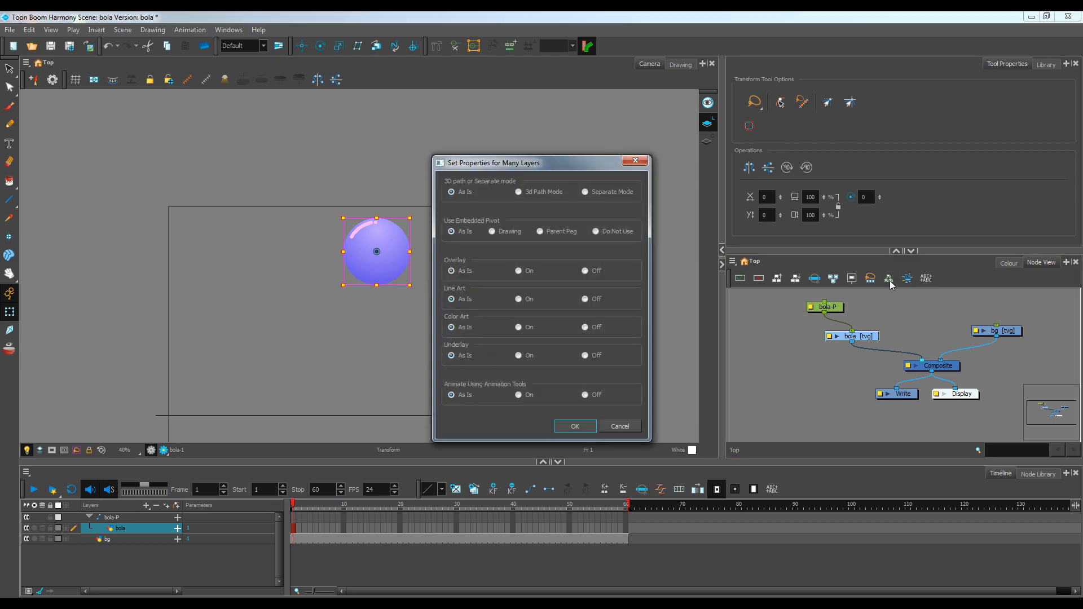
drag(590, 161, 631, 97)
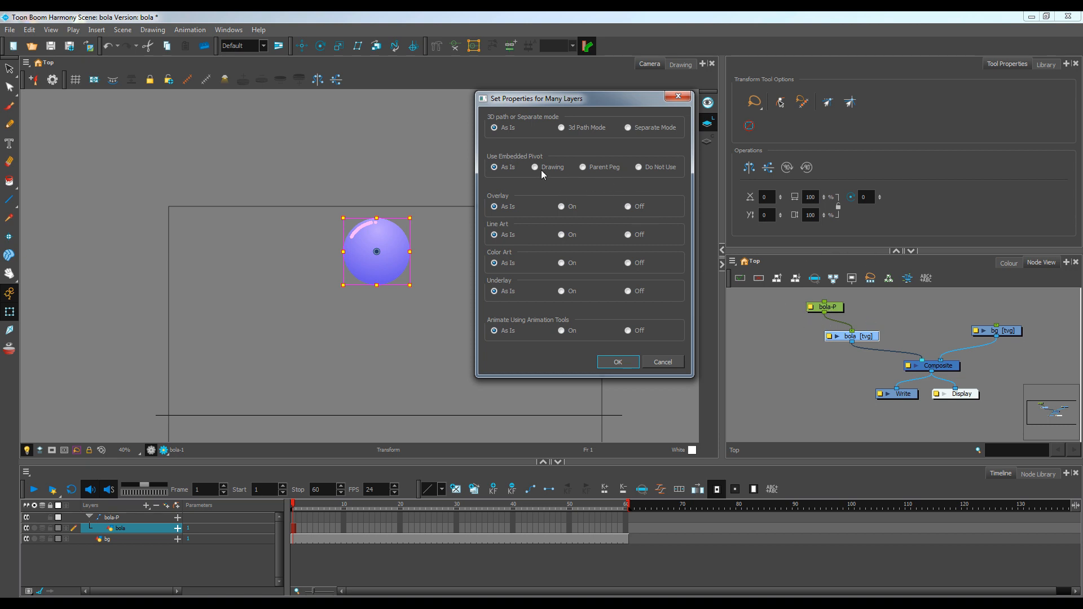
click(584, 167)
click(624, 364)
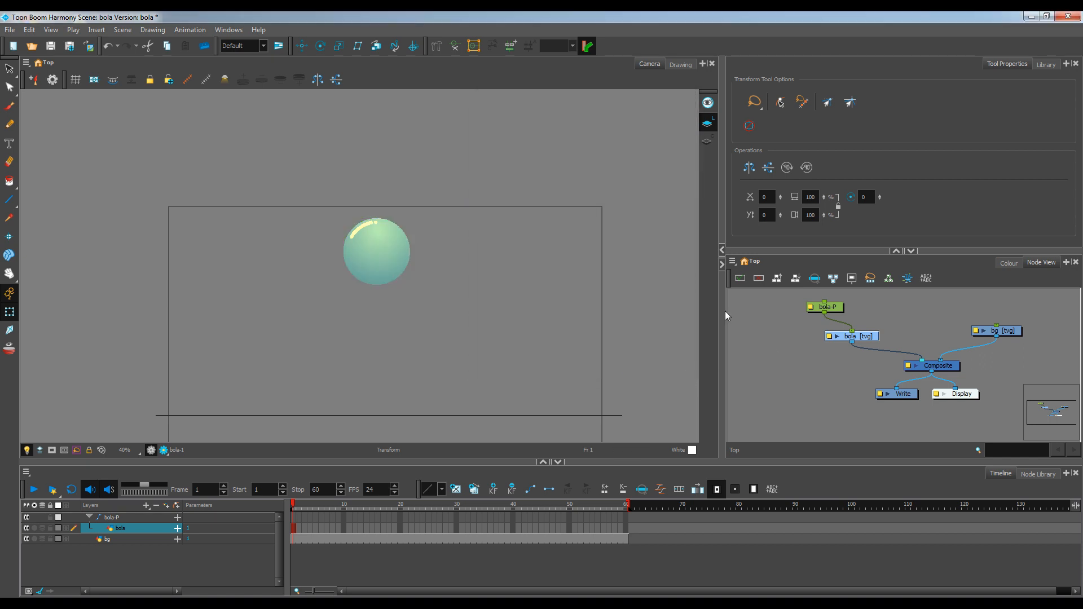
- Check the bola-P peg's pivot, and line up the bola node closely beneath the peg node
click(837, 311)
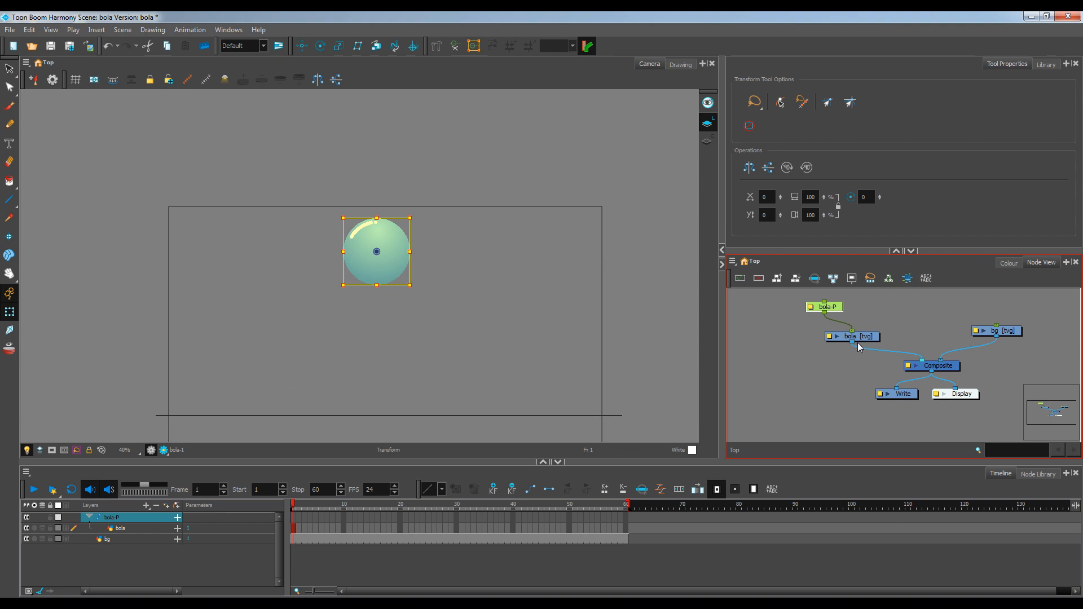
drag(857, 343, 837, 344)
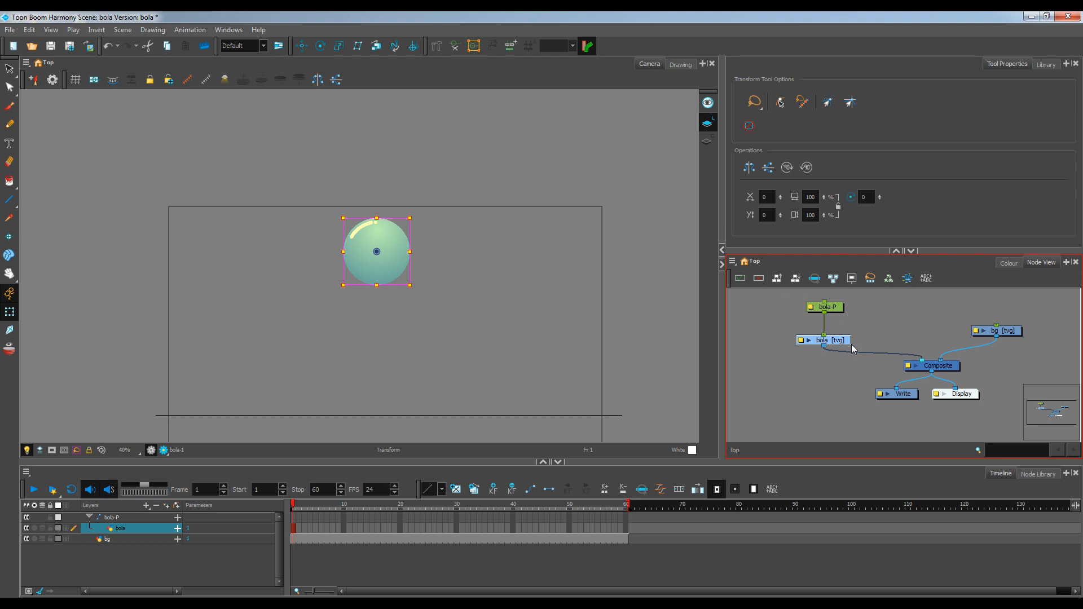
click(837, 310)
drag(838, 314, 835, 323)
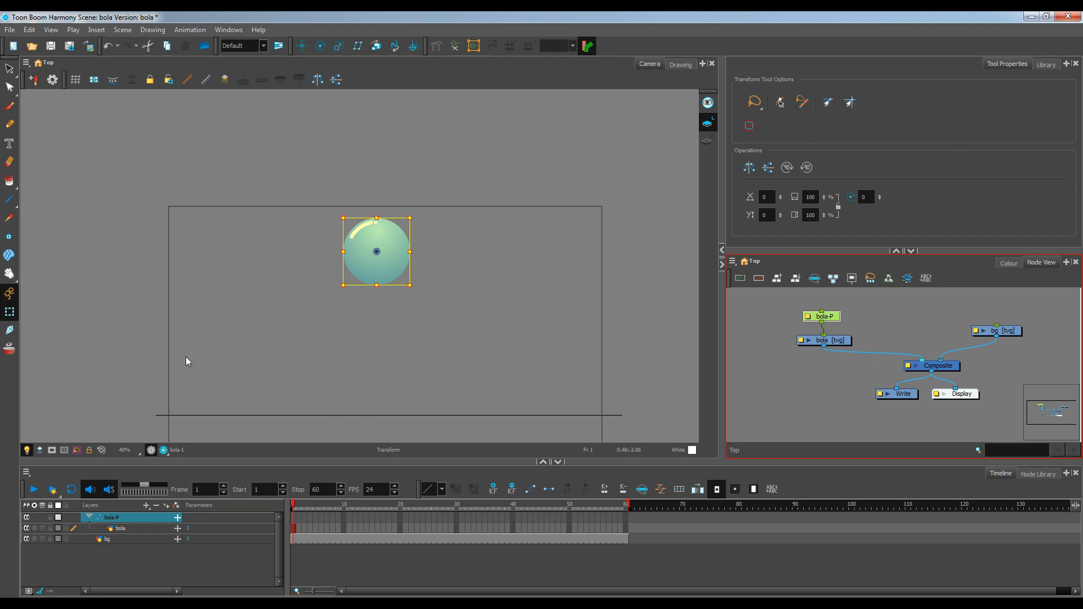
- Turn Animate mode off and back on while the bola-P peg is selected
click(8, 294)
click(16, 295)
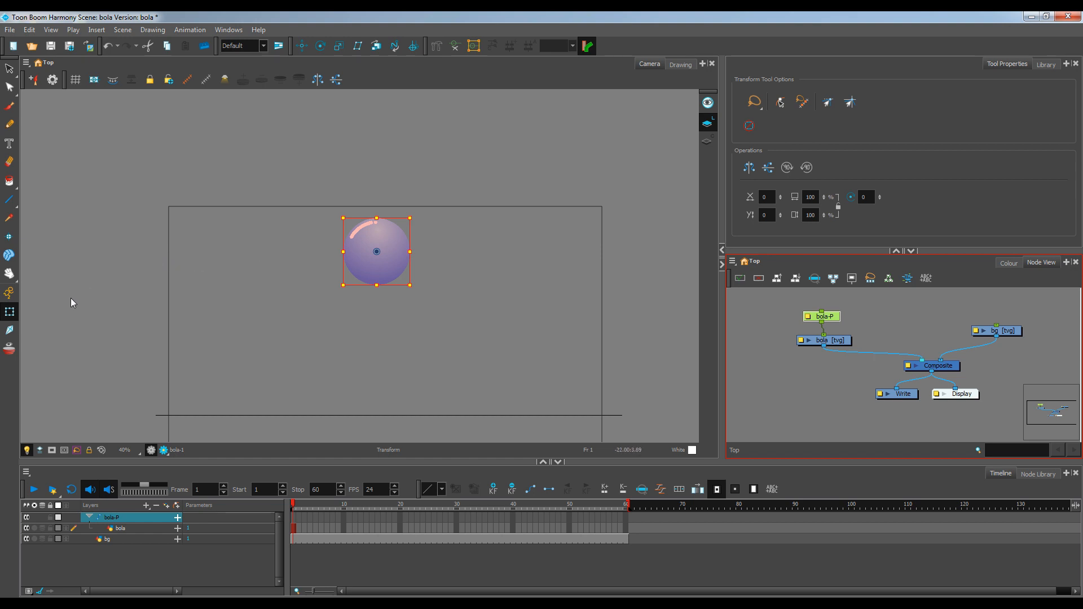
click(13, 297)
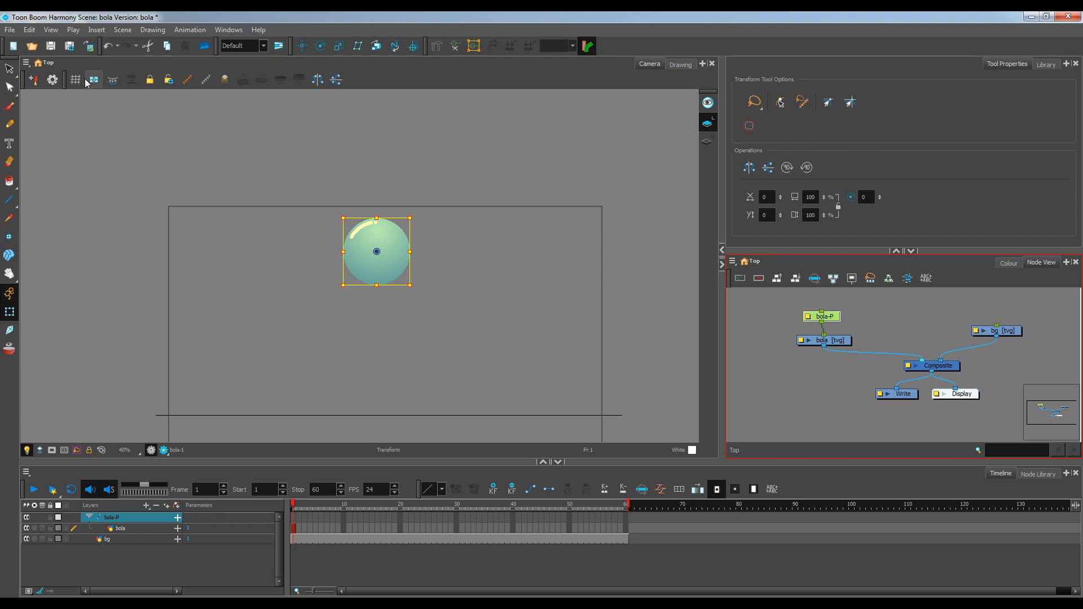
- Save the bola scene
click(11, 35)
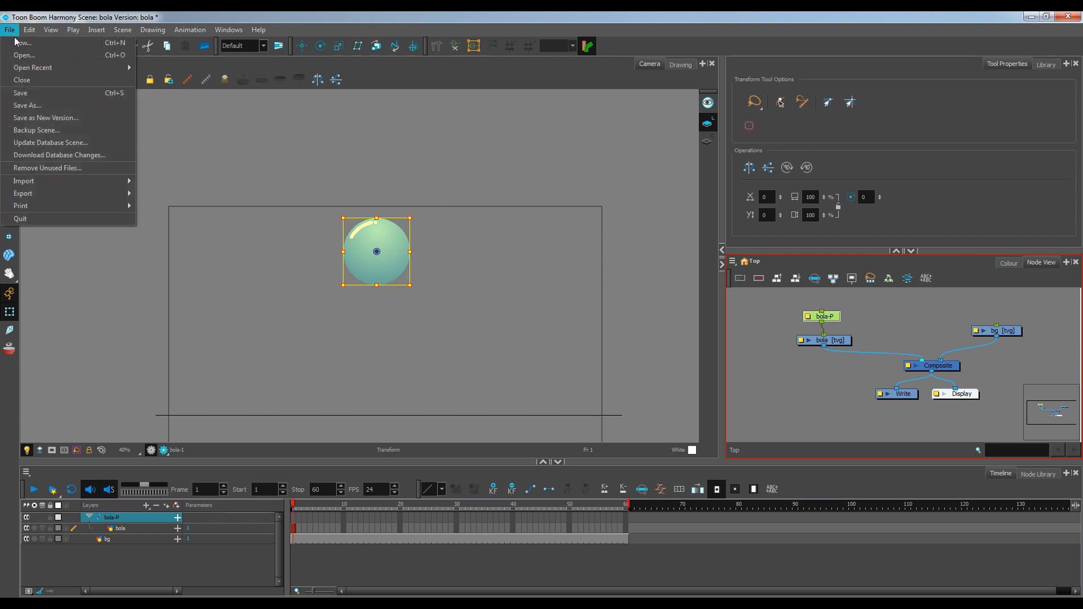
click(33, 93)
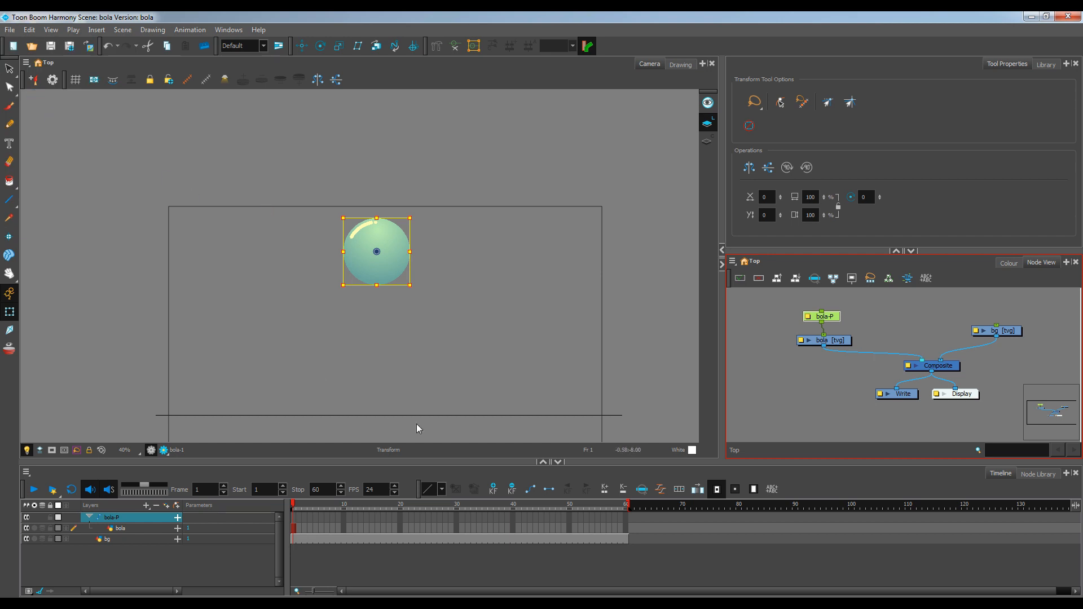
- Extend the bola drawing's exposure to frame 60 and return the playhead to frame 1
drag(387, 358, 376, 319)
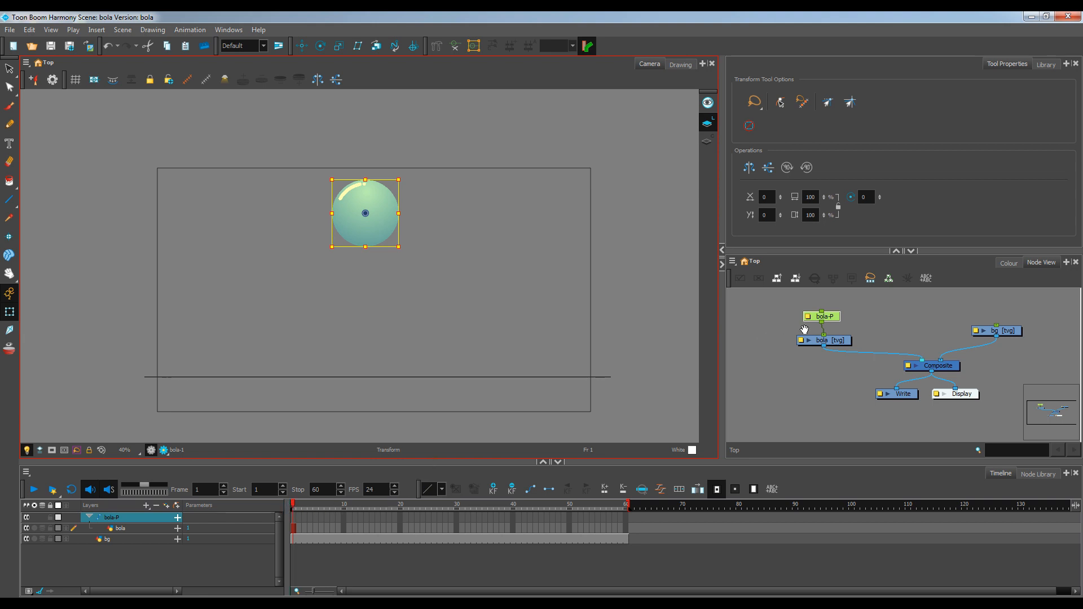
click(761, 416)
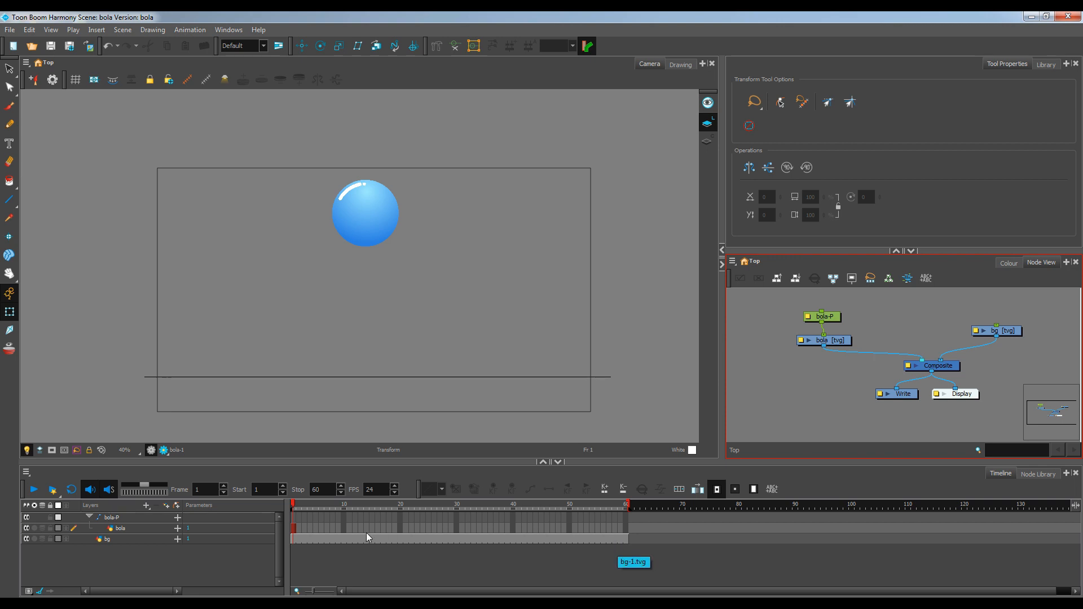
click(309, 532)
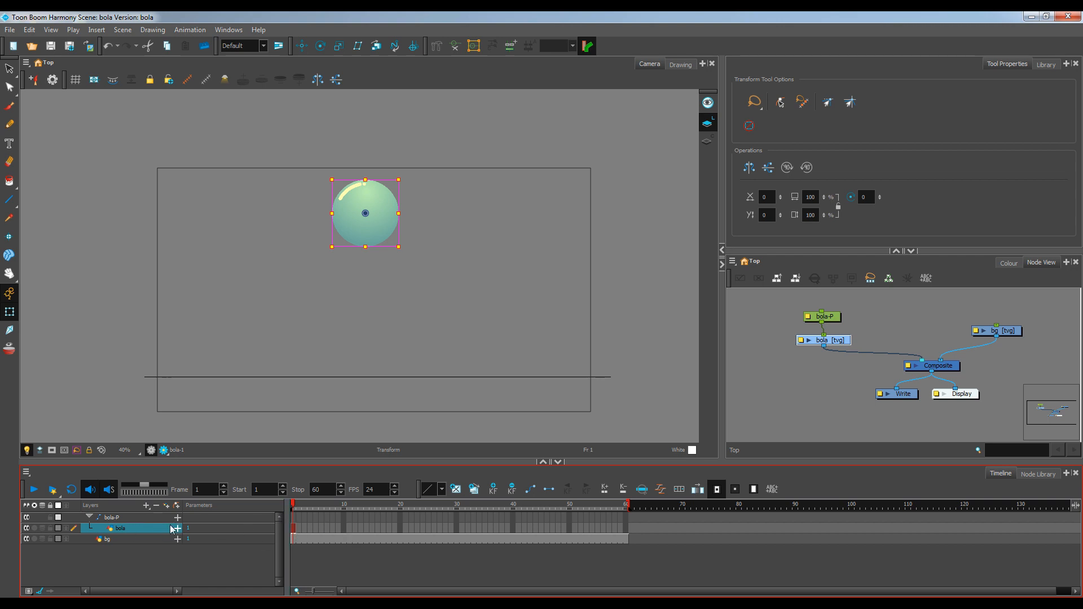
click(627, 529)
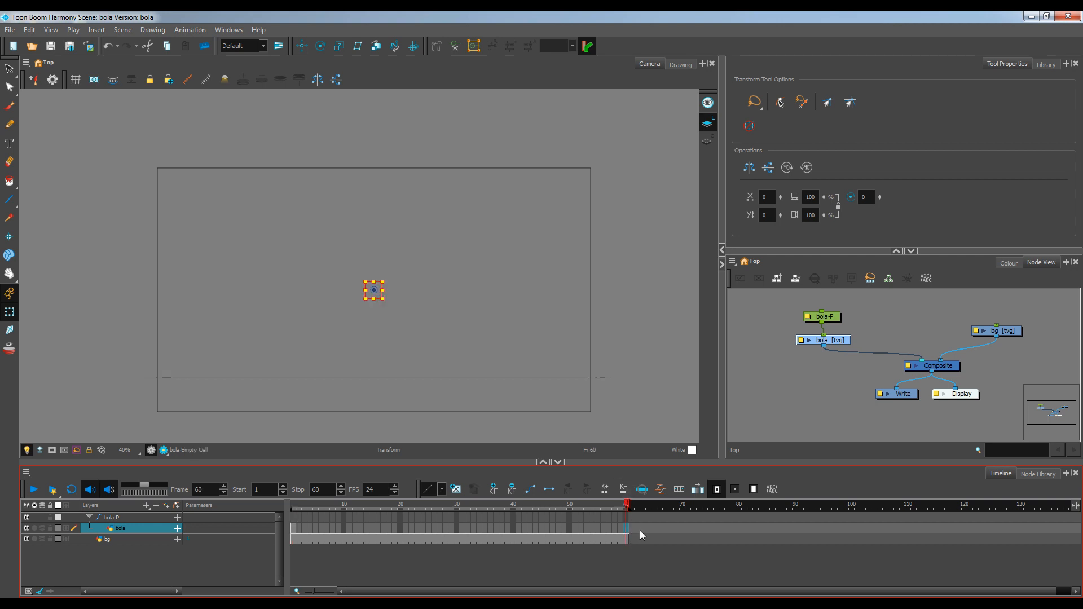
key(F5)
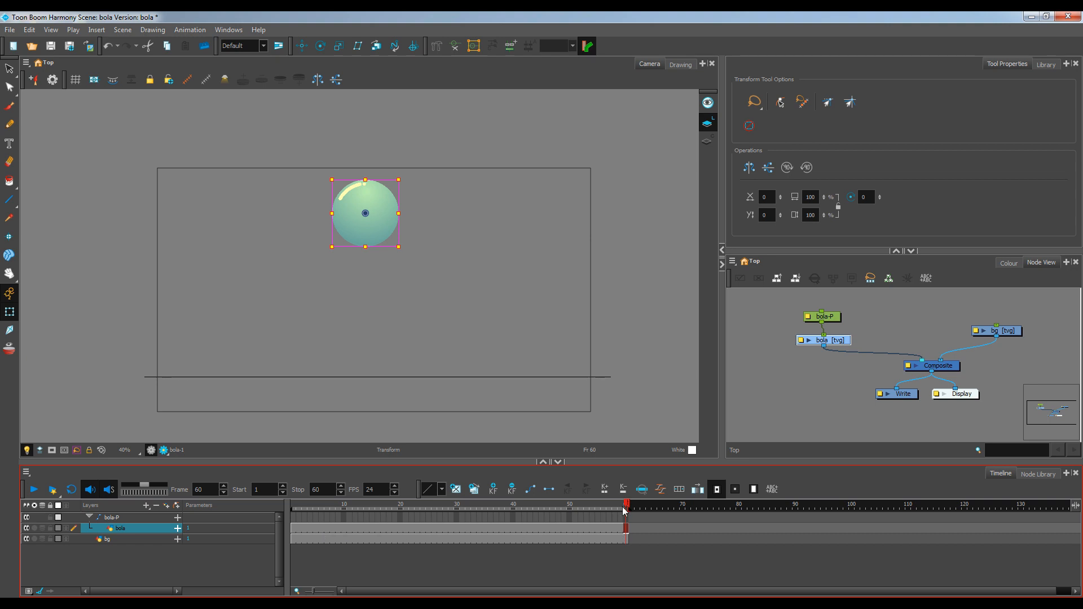
drag(625, 511, 282, 519)
- Select the bola-P peg and move its node off to the right of the bola node in the network
click(293, 516)
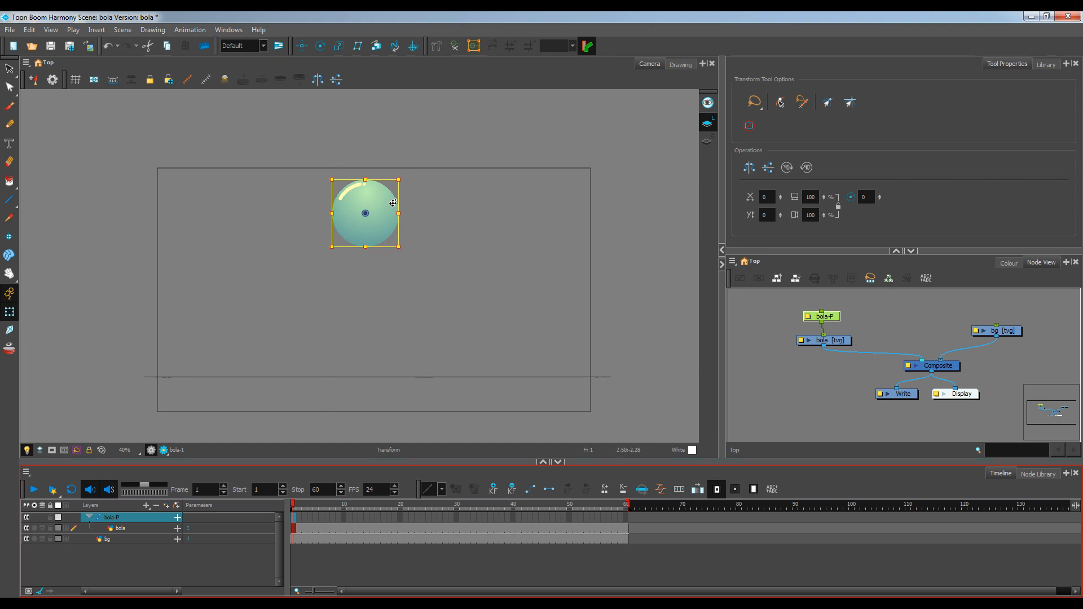
click(453, 300)
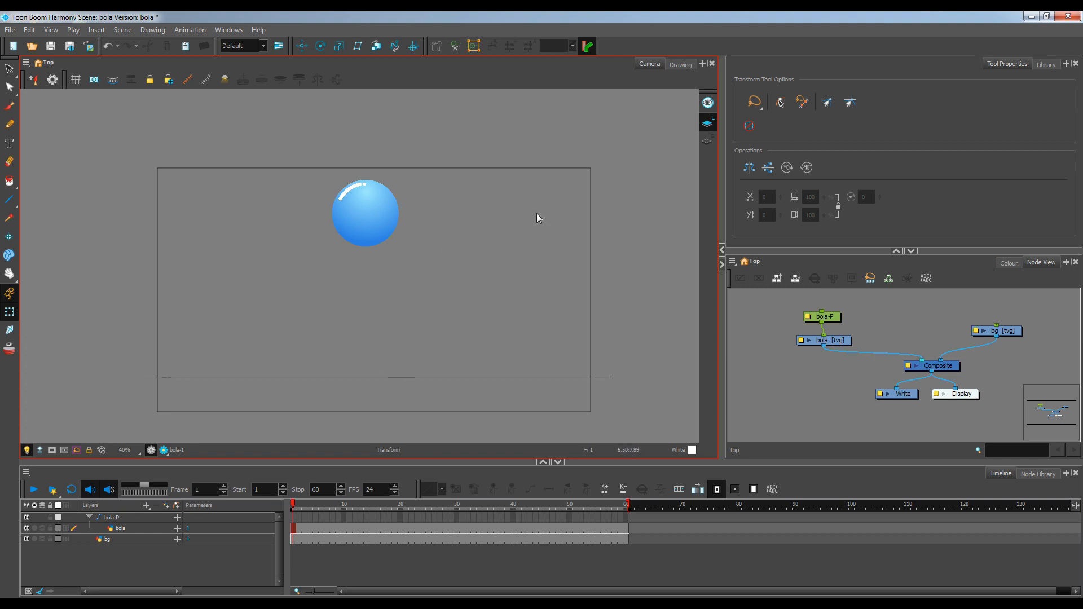
click(838, 318)
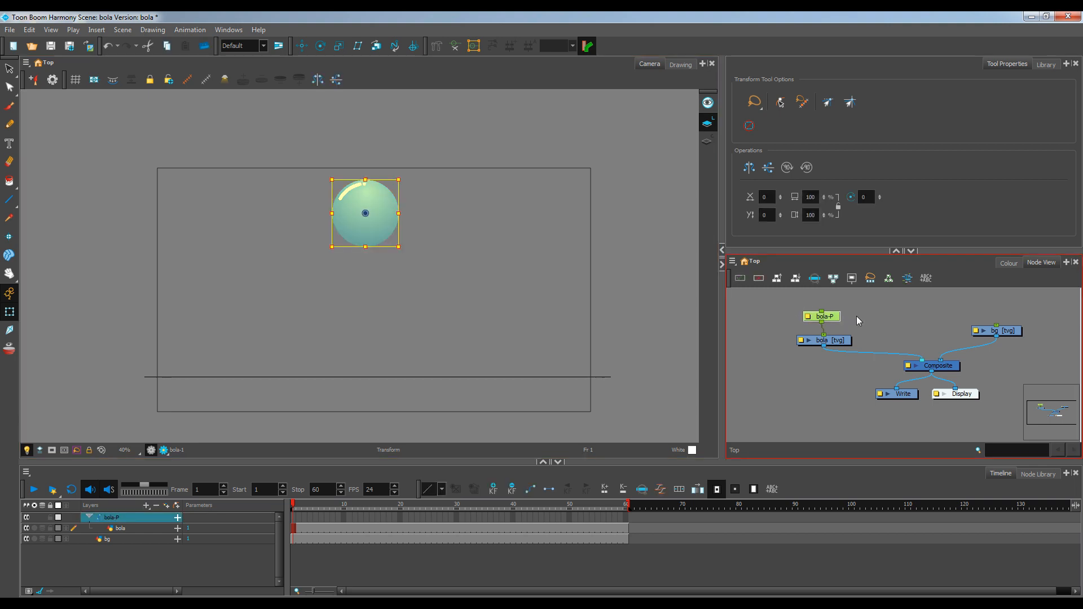
drag(844, 317, 887, 314)
- Keyframe the bola-P peg at frame 1, and move the ball across to the camera frame's right edge at frame 60
click(295, 520)
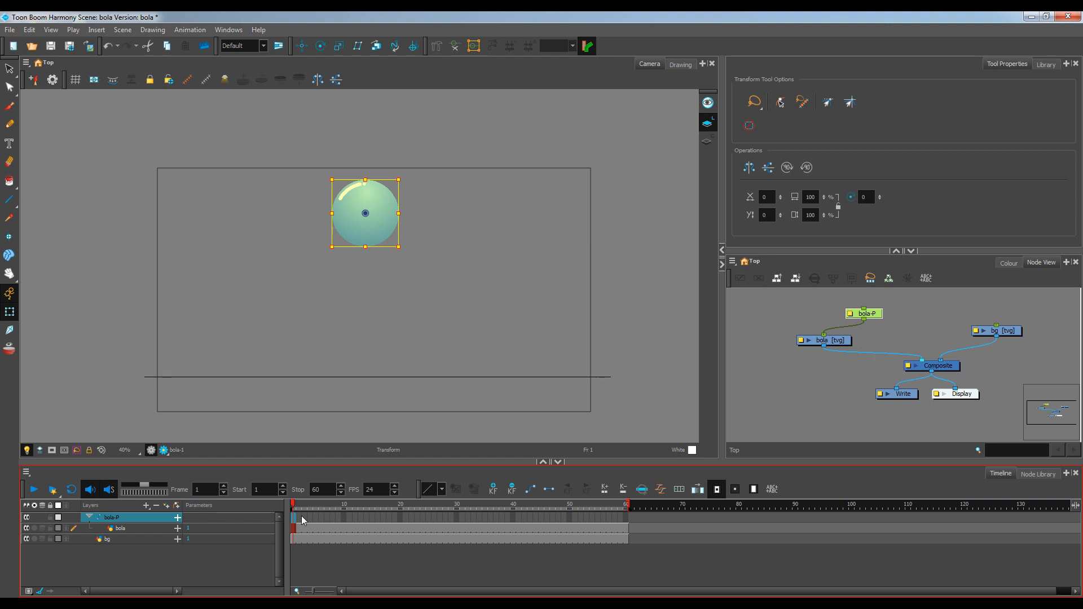
click(304, 518)
click(292, 520)
click(299, 520)
click(294, 518)
click(298, 518)
click(294, 518)
click(625, 515)
drag(372, 199, 557, 201)
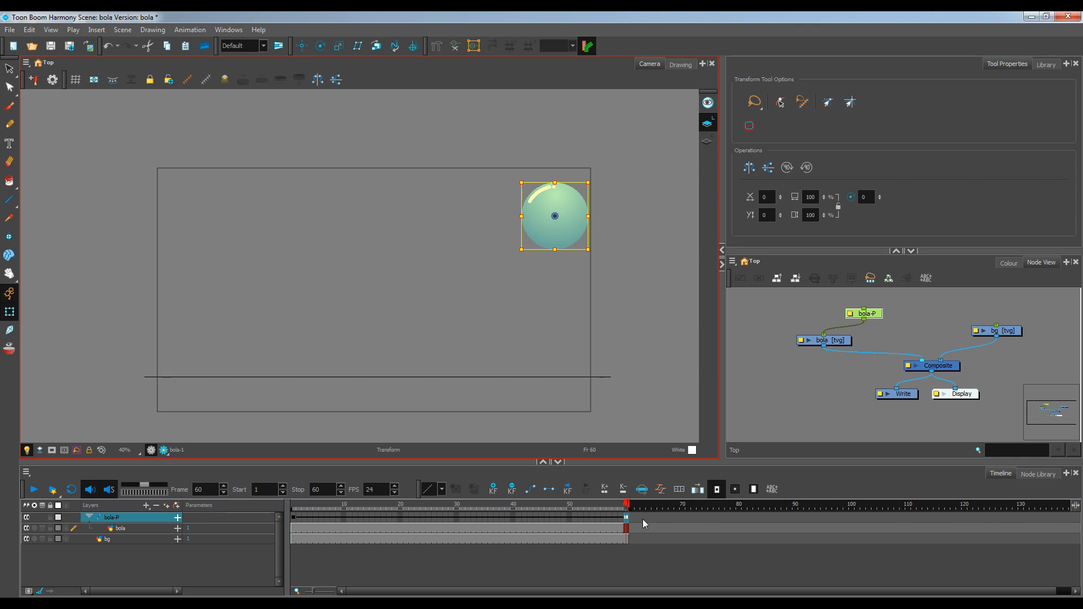
- Review and play back the ball's move between frames 1 and 60, and undo that move
click(293, 518)
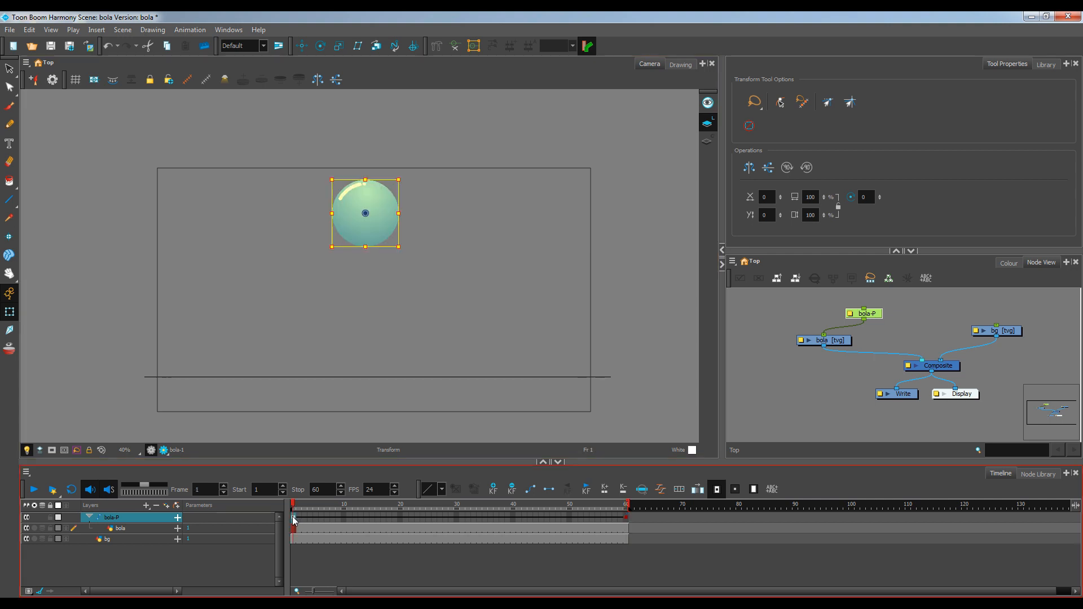
click(628, 516)
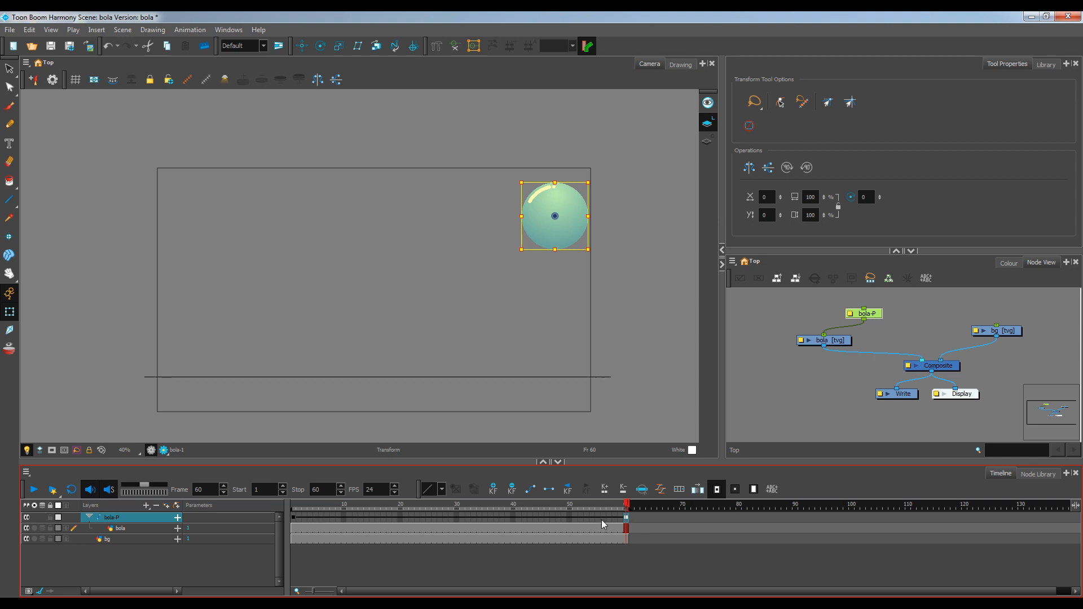
drag(619, 506, 292, 506)
click(33, 489)
click(38, 495)
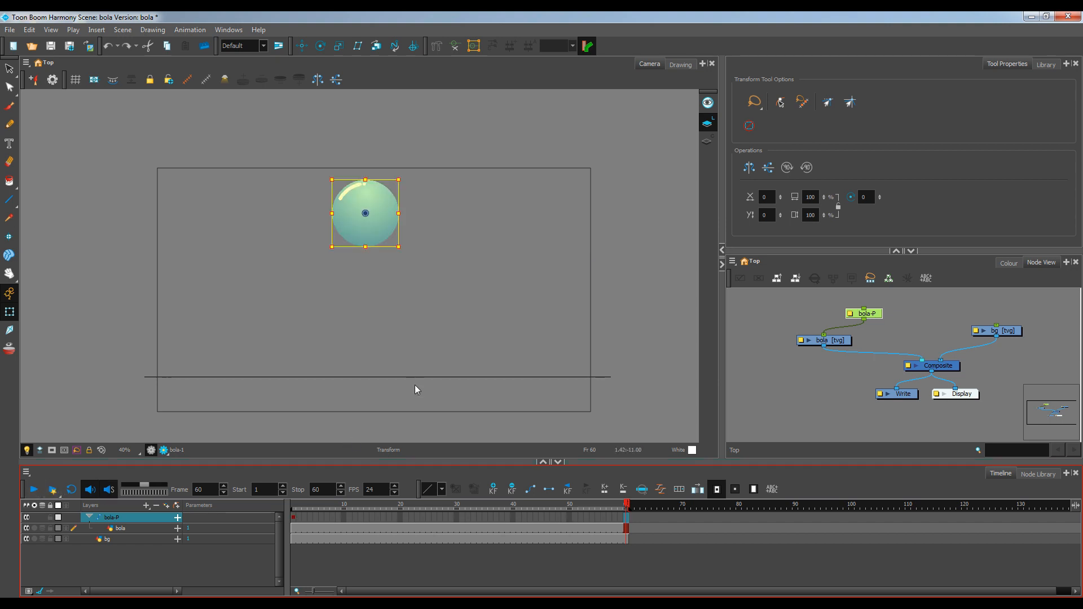
click(455, 342)
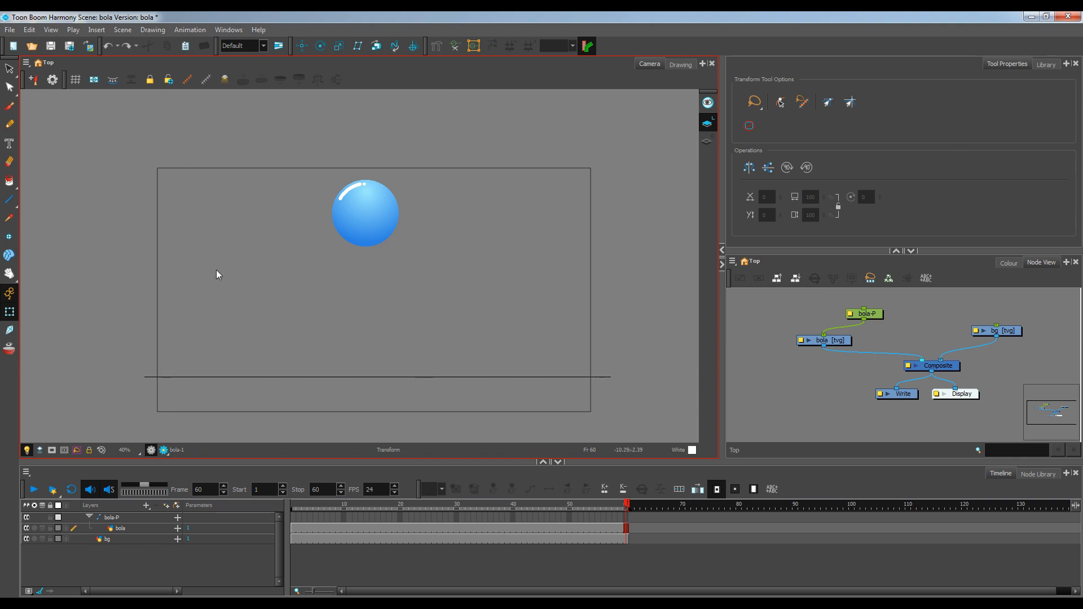
- Add a keyframe to the bola-P peg at frame 1
click(294, 516)
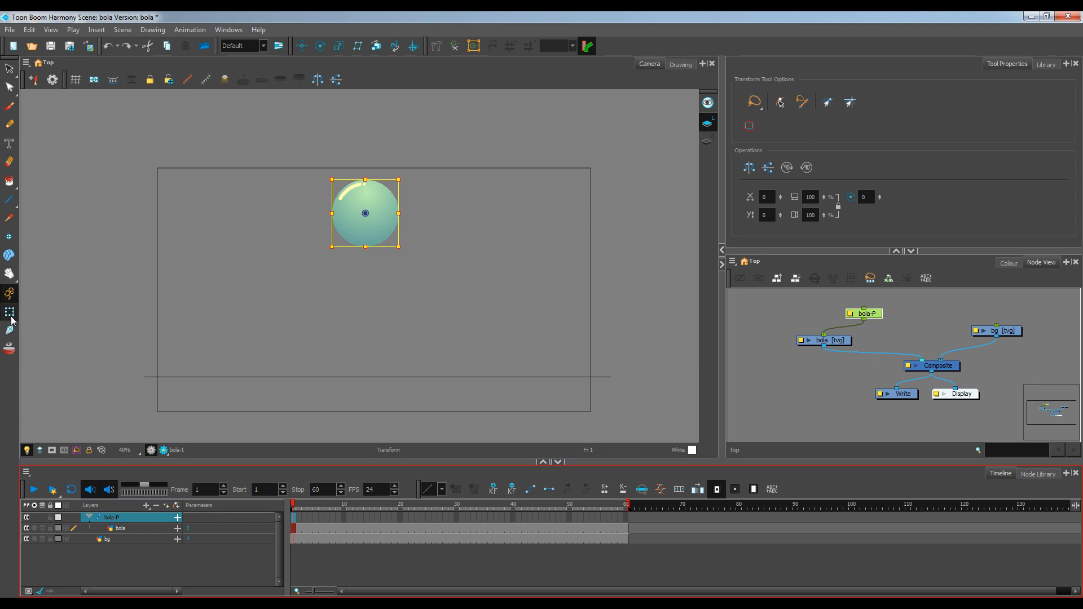
click(293, 517)
- Go to frame 5 of the bola-P peg and turn on the onion skin for the ball
click(317, 519)
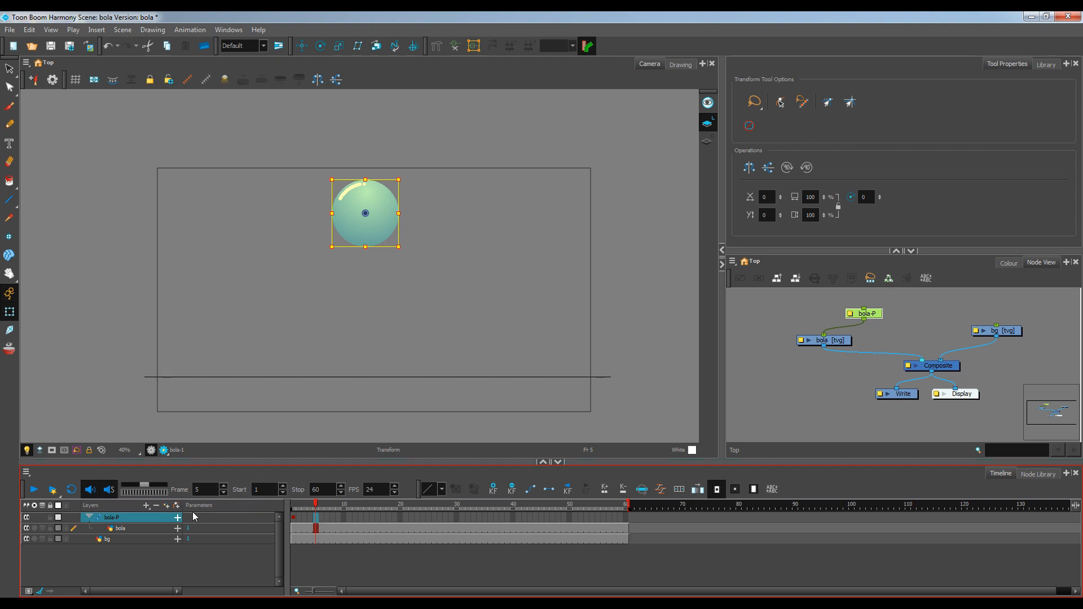
scroll(373, 223, up, 2)
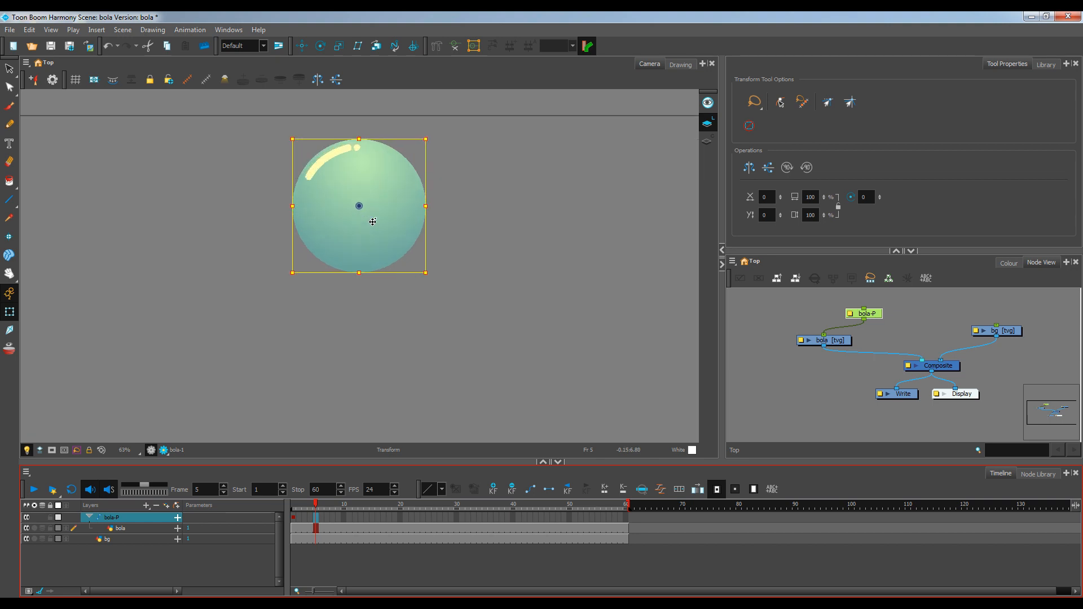
drag(372, 223, 388, 260)
drag(483, 305, 481, 258)
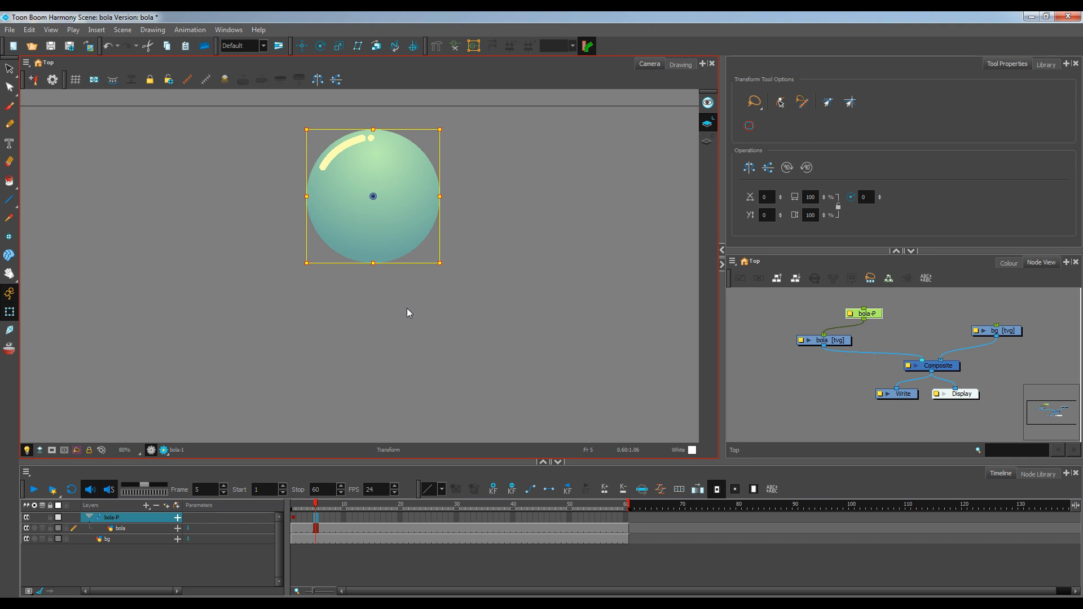
click(11, 353)
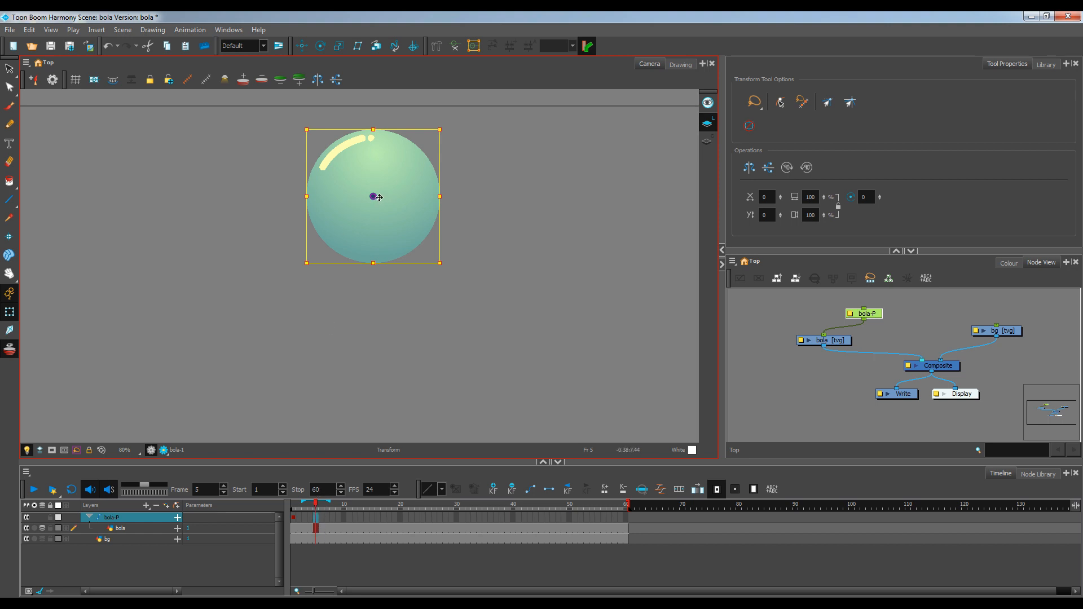
- Nudge the ball slightly straight down at frame 5 as its next key pose
key(Down)
key(Down)
key(Down)
key(Down)
key(Down)
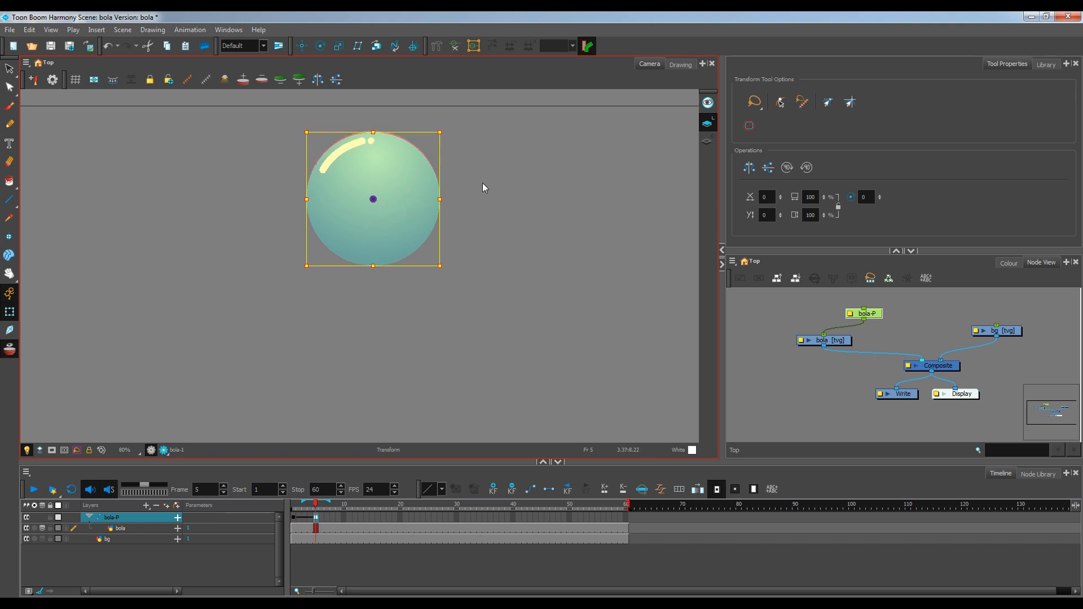
key(Down)
key(Down)
key(Down)
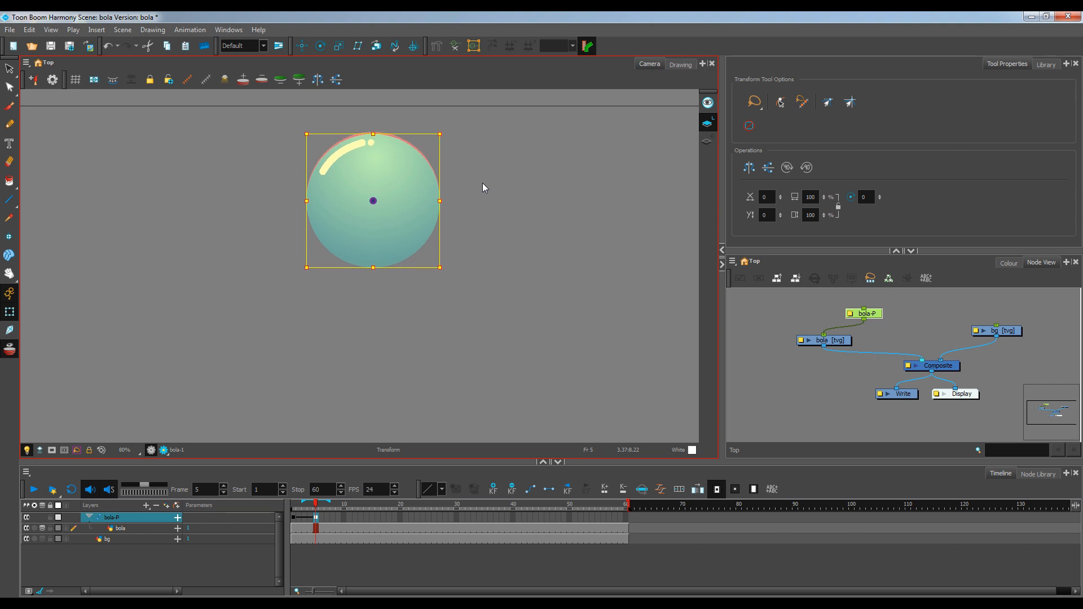
- Nudge the ball further down at frame 5 and set the onion skin to show only the previous frames back to frame 1
key(Down)
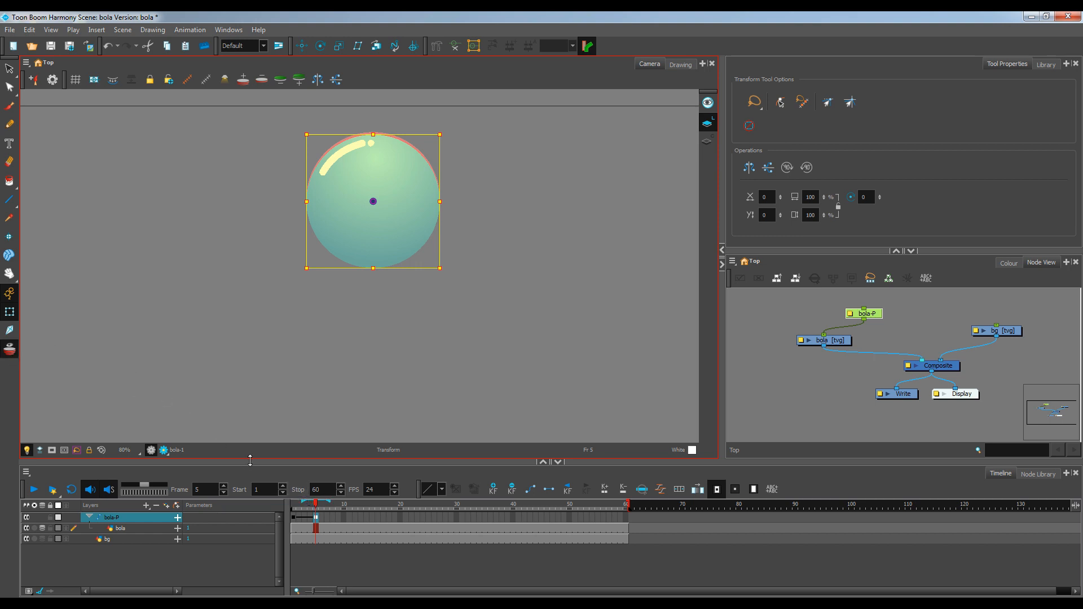
drag(303, 502, 285, 498)
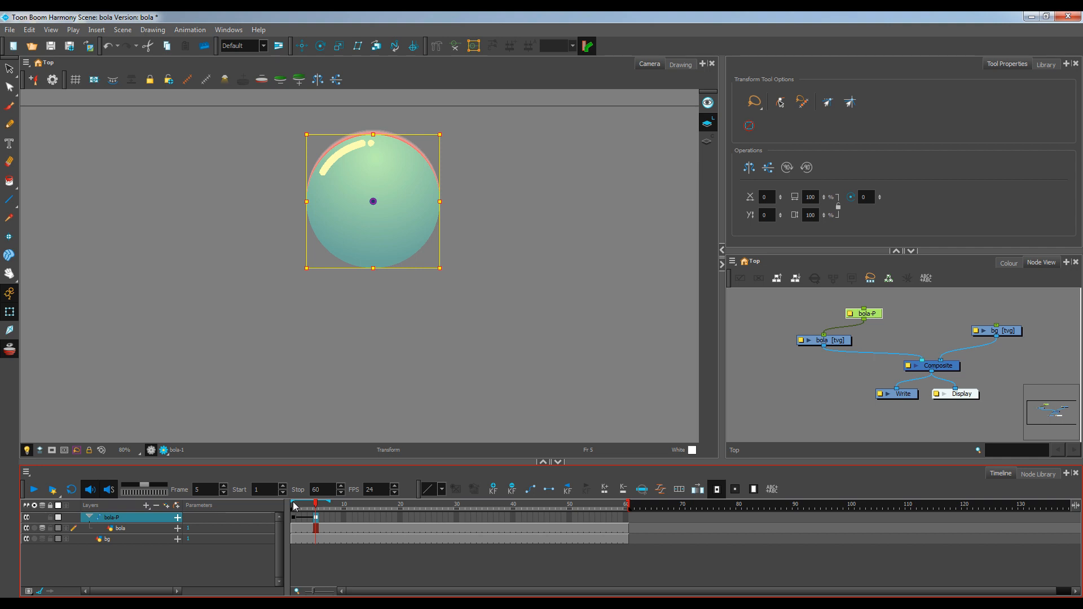
mouse_move(293, 502)
mouse_down()
mouse_move(302, 501)
mouse_move(282, 497)
mouse_up()
click(427, 343)
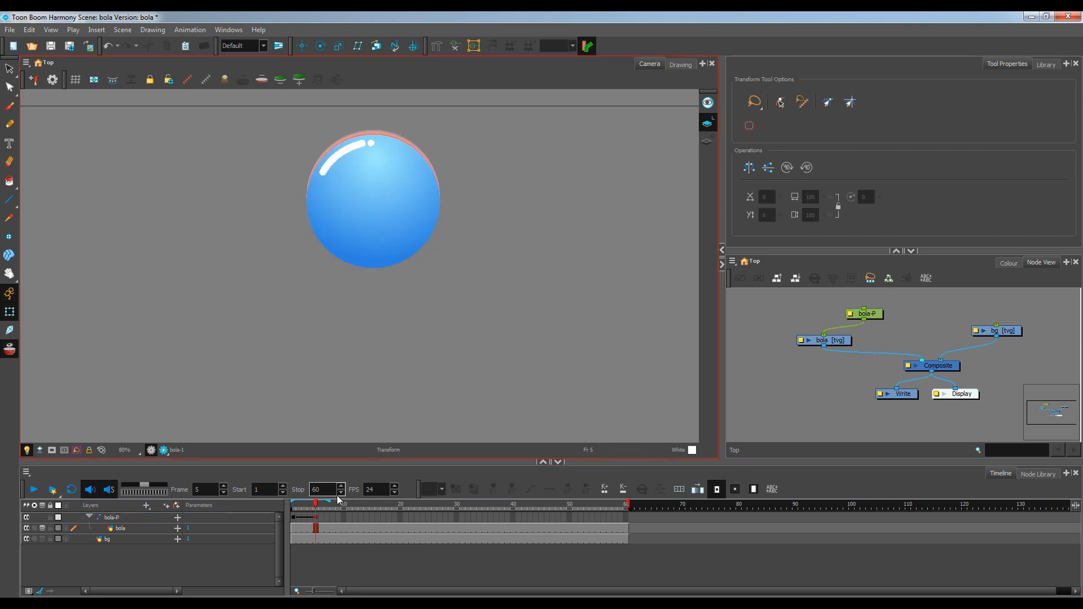
mouse_move(329, 501)
mouse_down()
mouse_move(273, 500)
mouse_move(327, 508)
mouse_move(285, 506)
mouse_move(327, 506)
mouse_move(288, 504)
mouse_move(316, 500)
mouse_up()
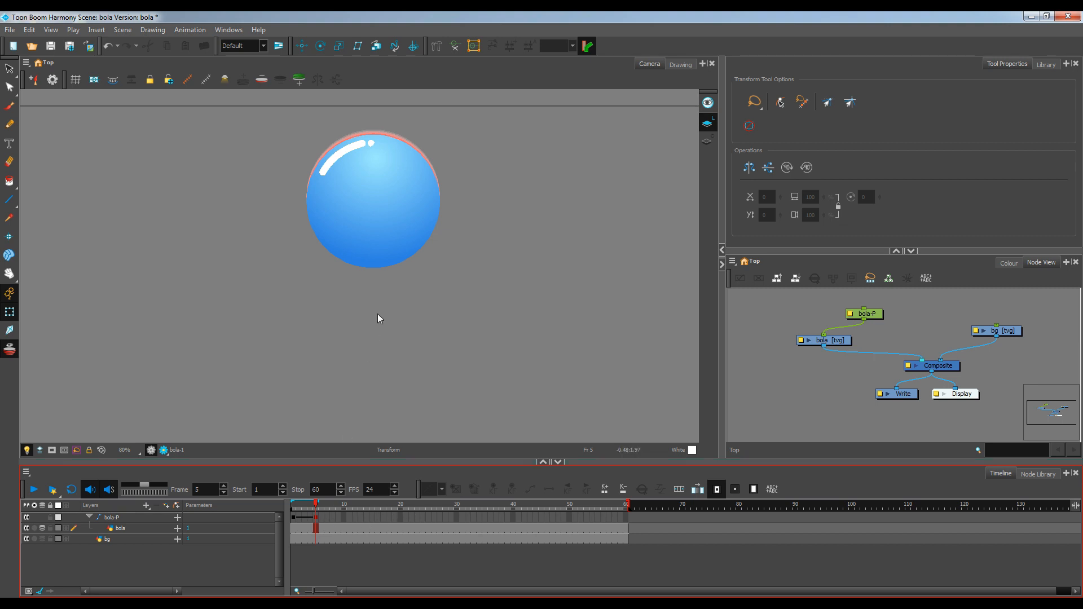
- Create a key pose for the bola-P peg at frame 10 by nudging the ball straight down, slightly farther than at frame 5
click(342, 517)
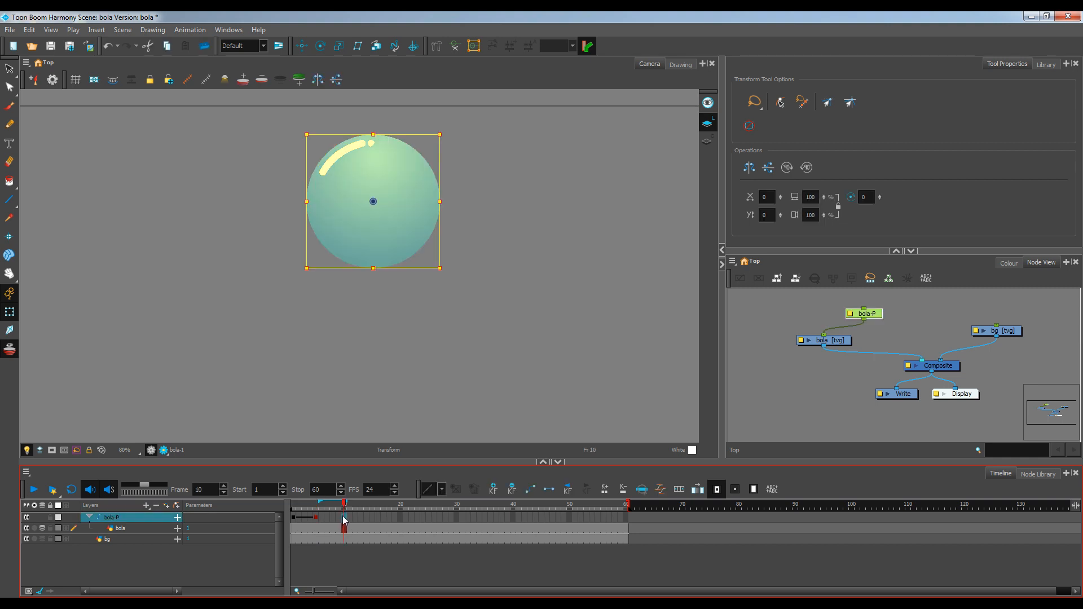
click(373, 201)
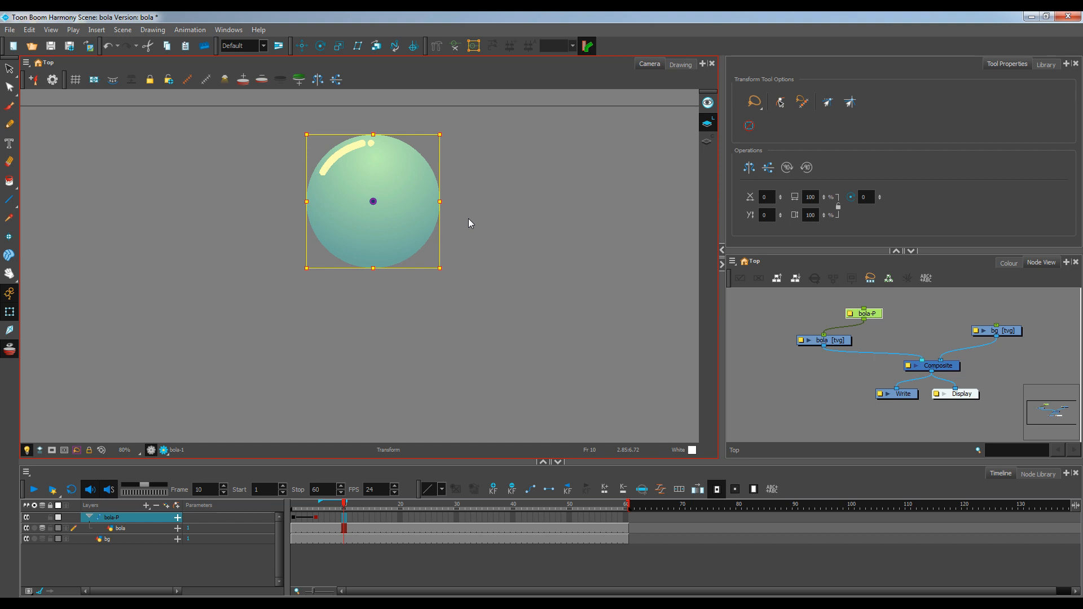
key(Down)
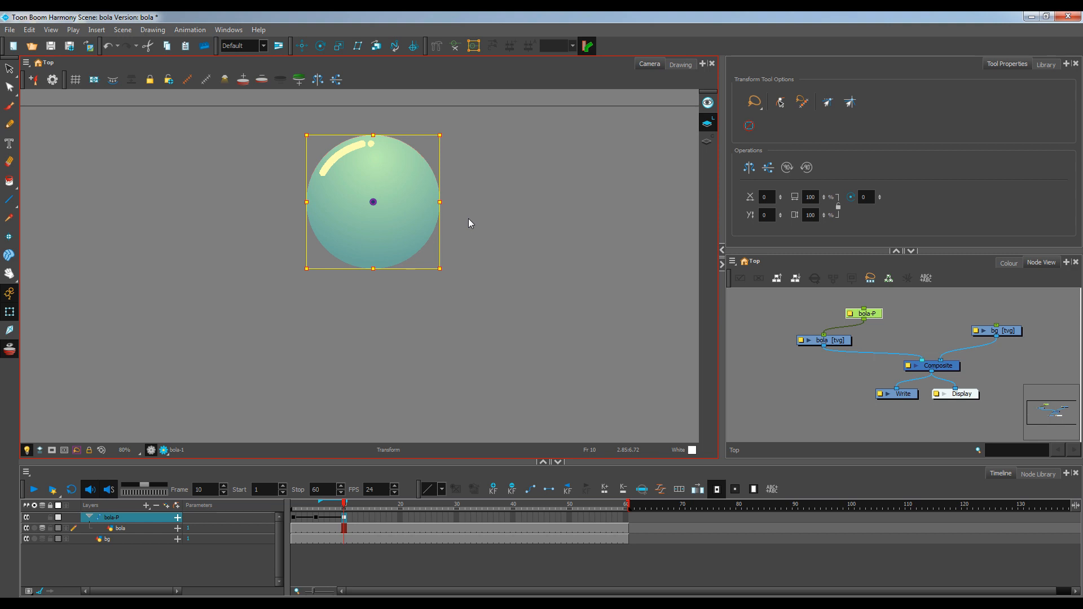
key(Down)
key(Down)
key(Down)
key(Down)
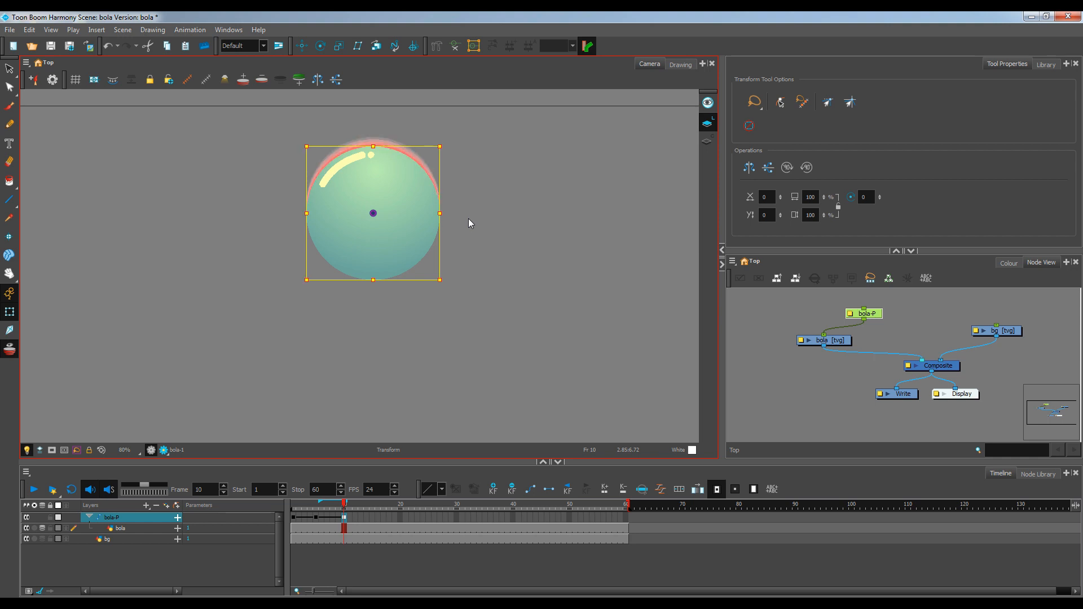
click(469, 217)
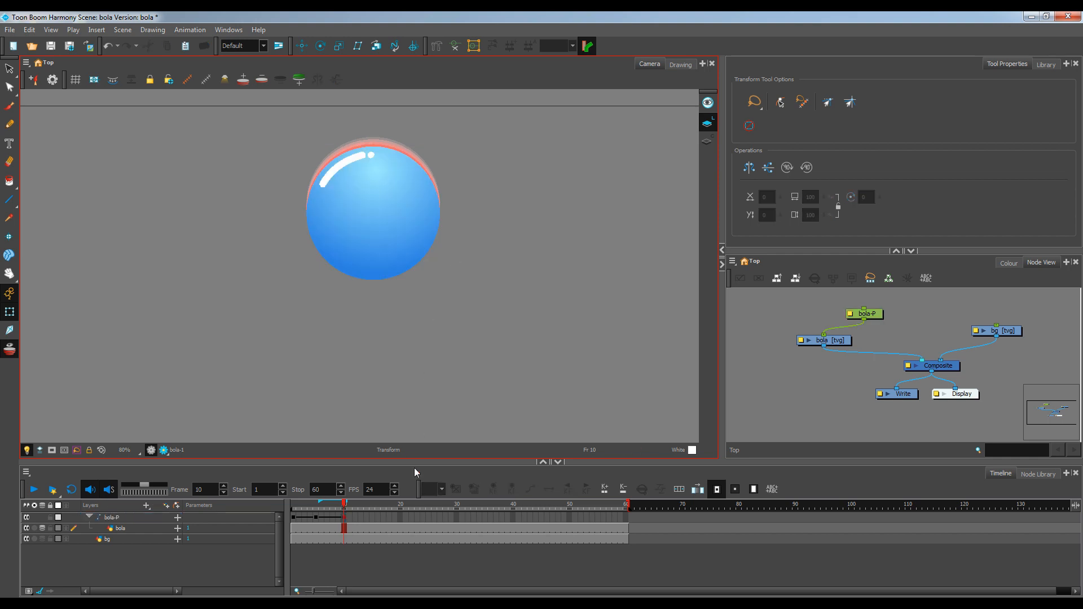
mouse_move(331, 507)
mouse_down()
mouse_move(273, 505)
mouse_move(343, 514)
mouse_up()
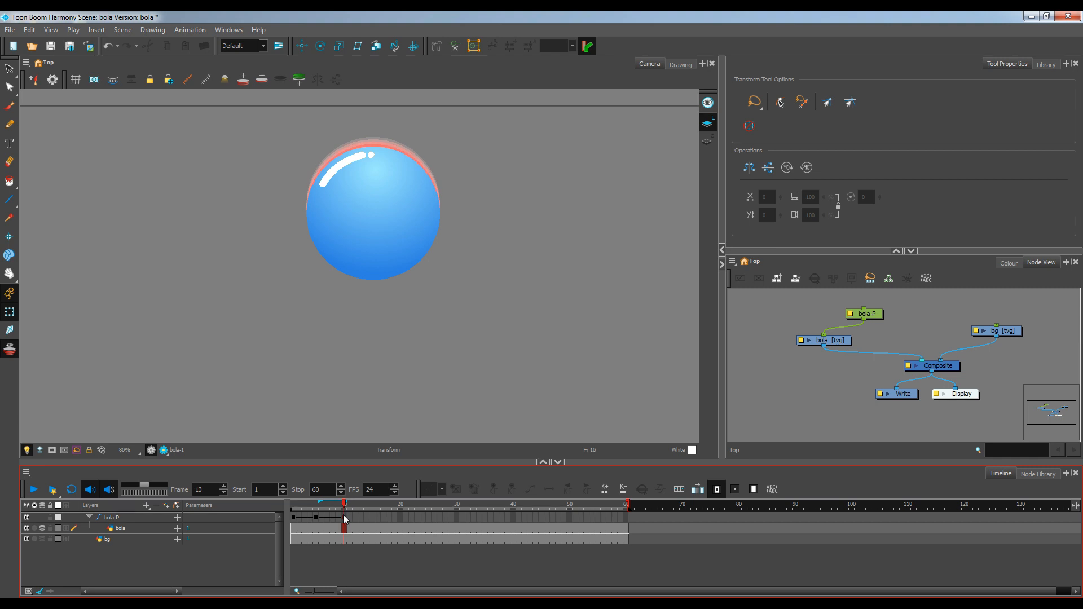
click(343, 514)
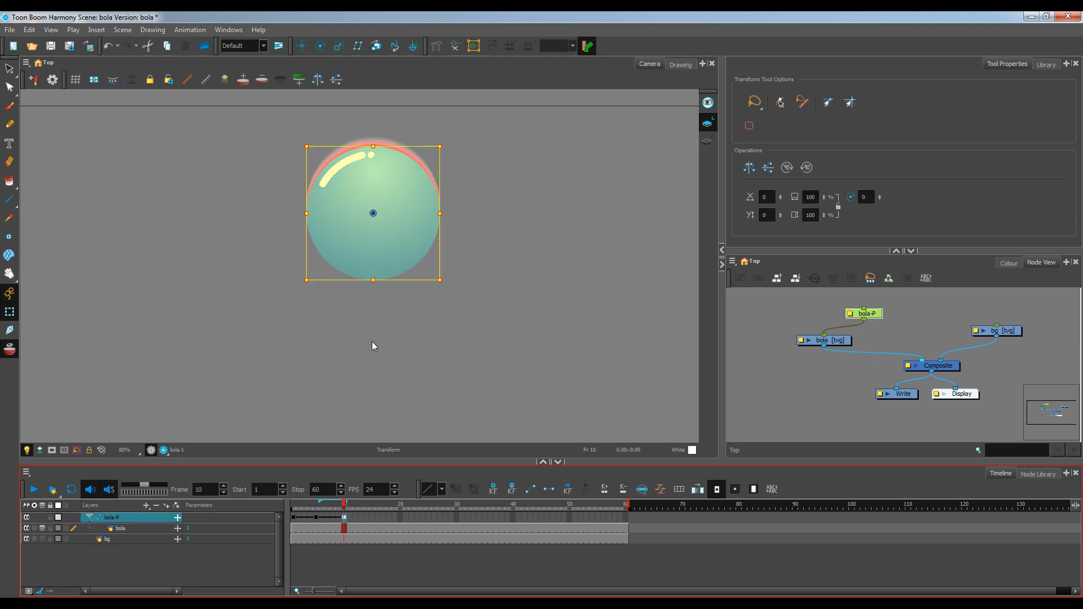
click(463, 232)
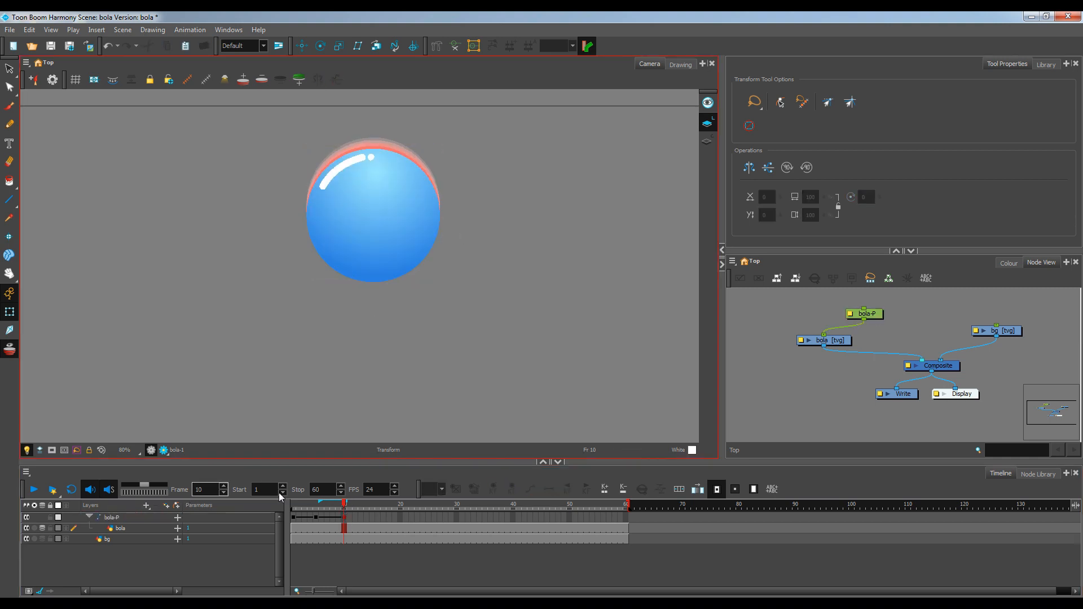
- Create a key pose at frame 15 of the bola-P peg by nudging the ball straight down by a larger distance
click(372, 523)
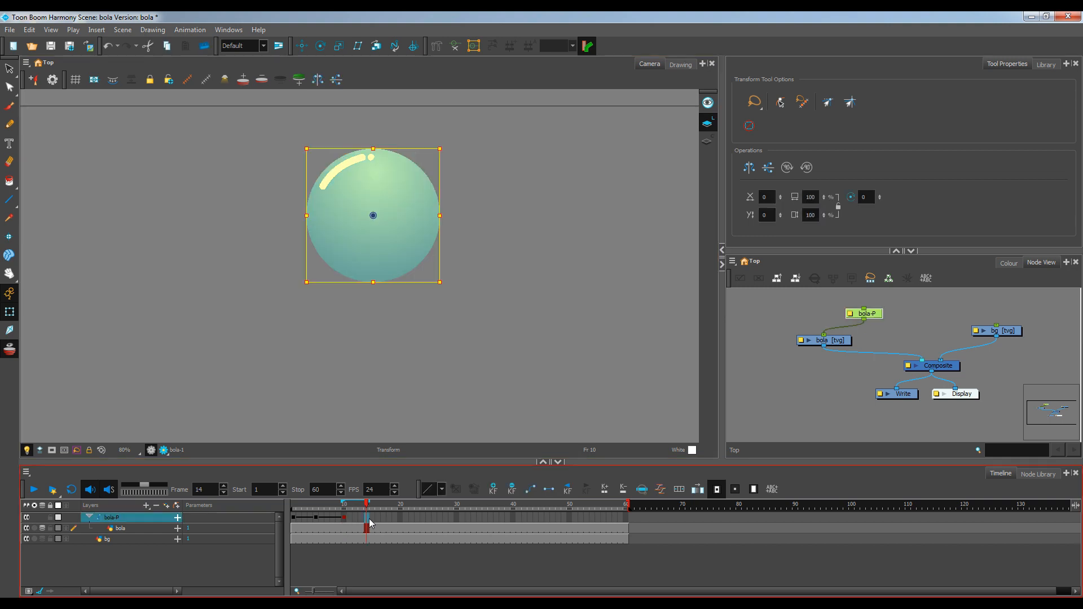
click(371, 522)
click(373, 214)
key(Down)
key(Down)
key(Down)
key(Down)
key(Down)
key(Down)
key(Down)
key(Down)
key(Down)
key(Down)
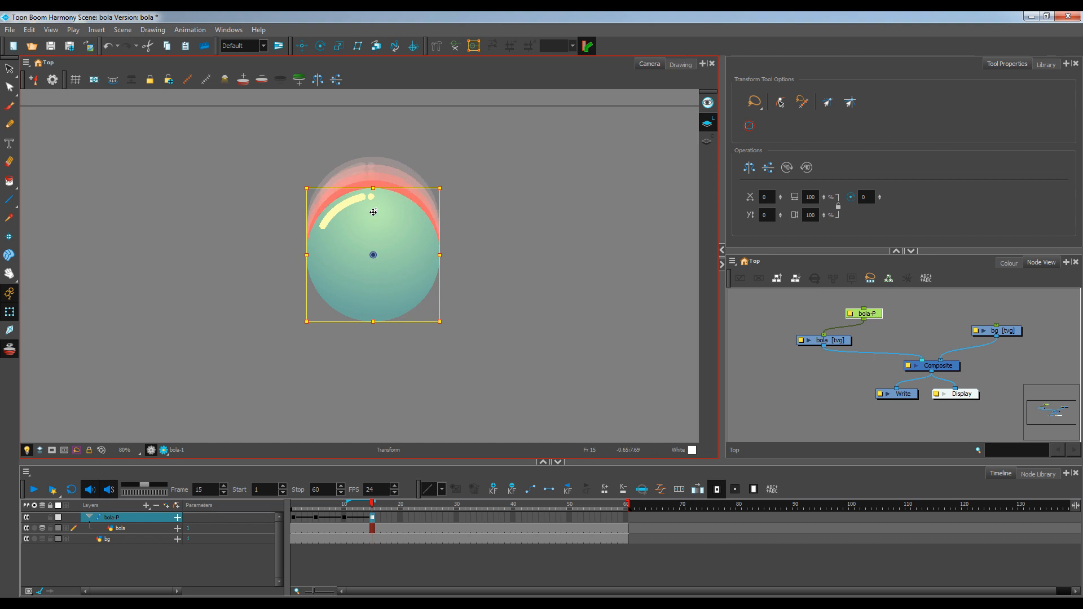
key(Down)
key(Down)
key(Down)
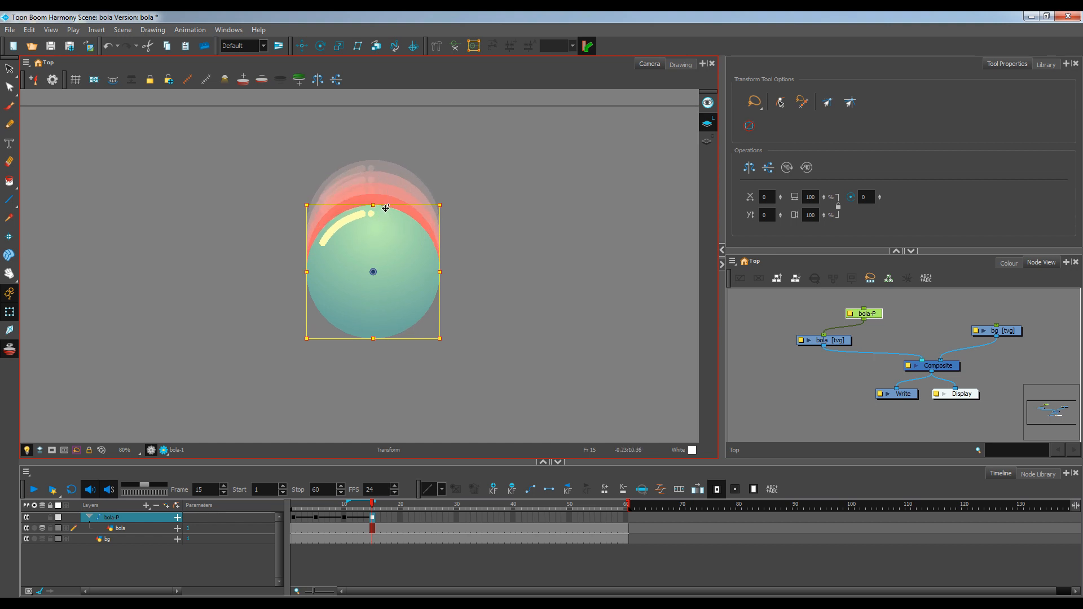
click(499, 278)
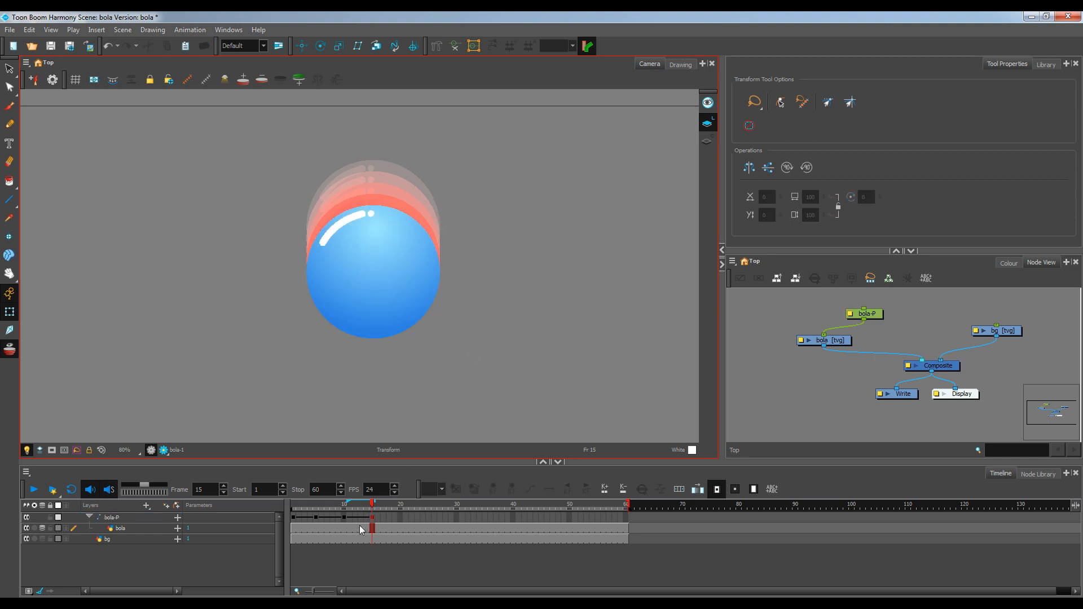
- Create a key pose at frame 20 of the bola-P peg with the ball lowered straight down onto the ground line
drag(372, 505, 282, 505)
scroll(571, 267, down, 2)
drag(505, 341, 428, 332)
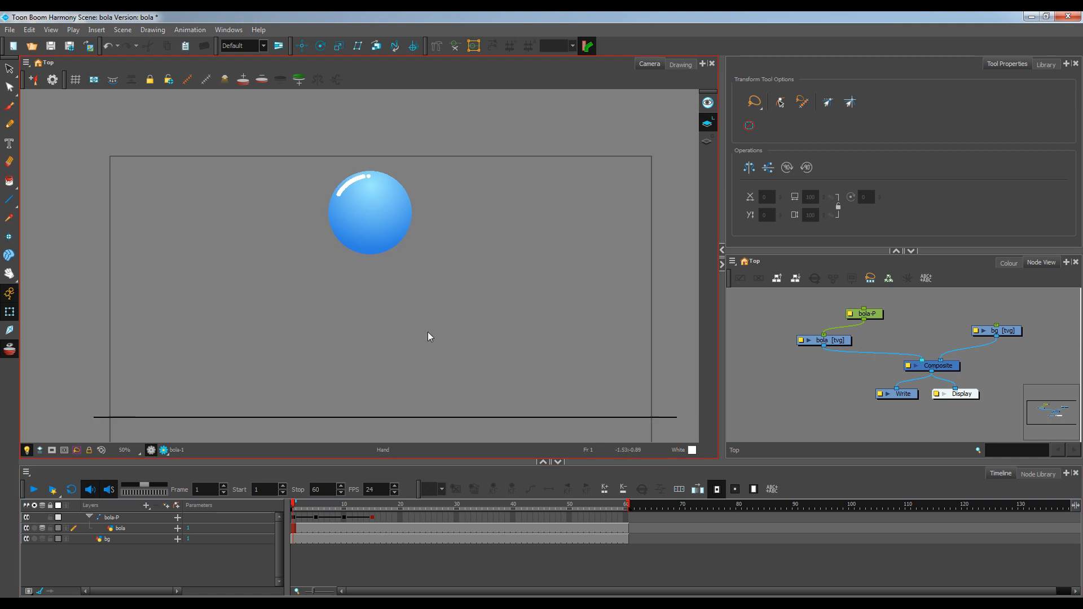
click(373, 518)
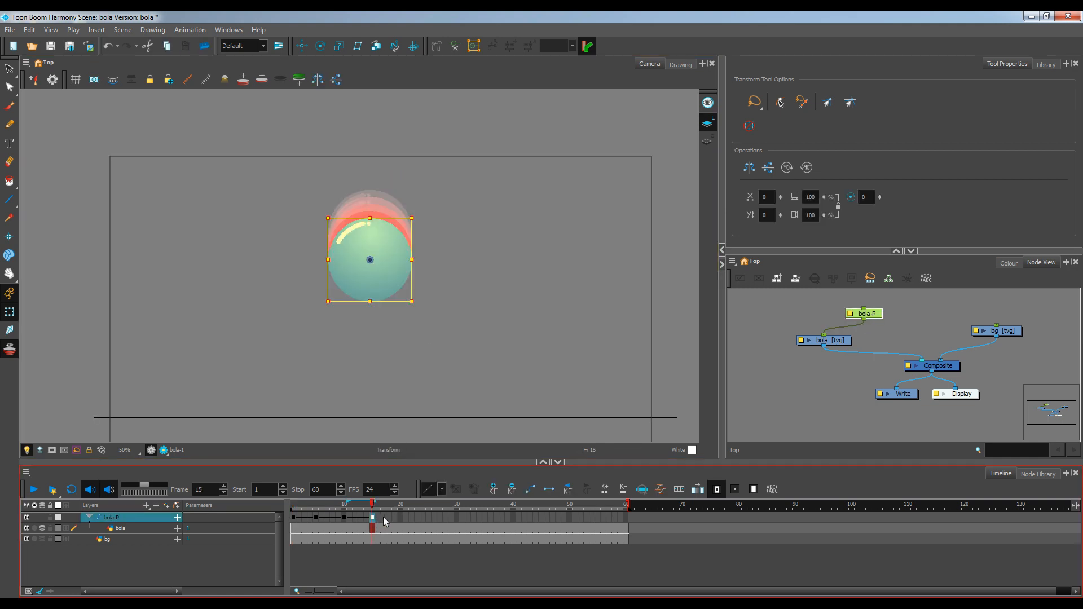
click(400, 518)
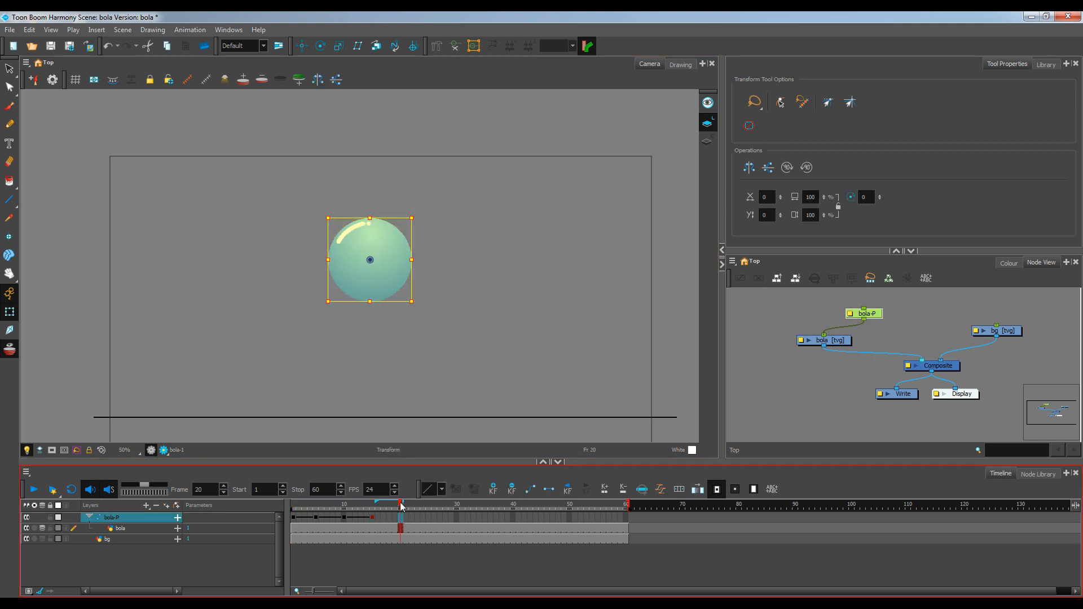
click(370, 260)
key(Down)
key(Down)
key(Down)
key(Down)
key(Down)
key(Down)
key(Down)
key(Down)
key(Down)
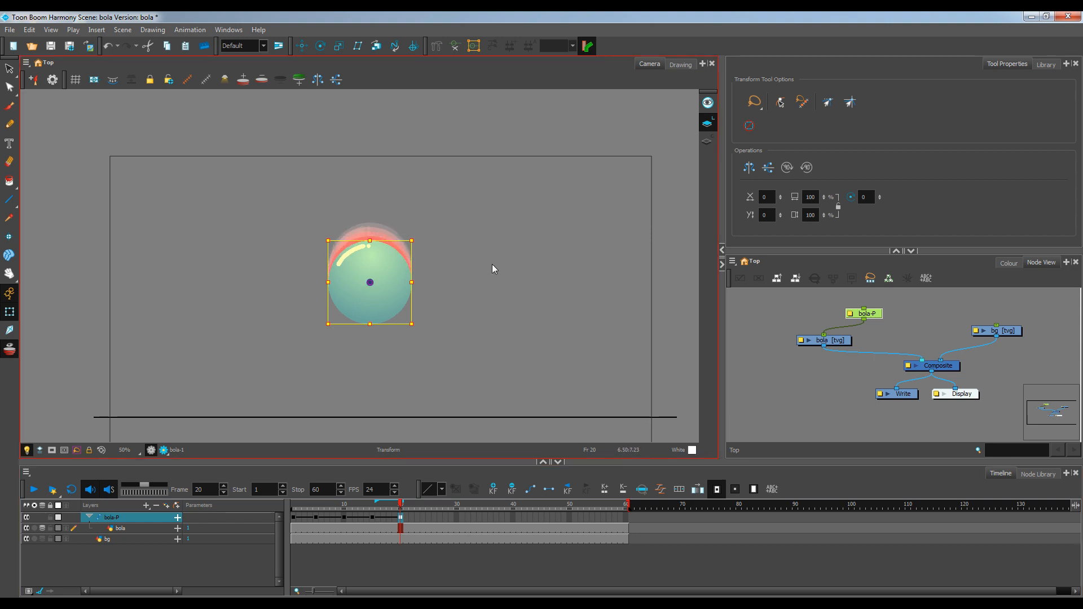
key(Down)
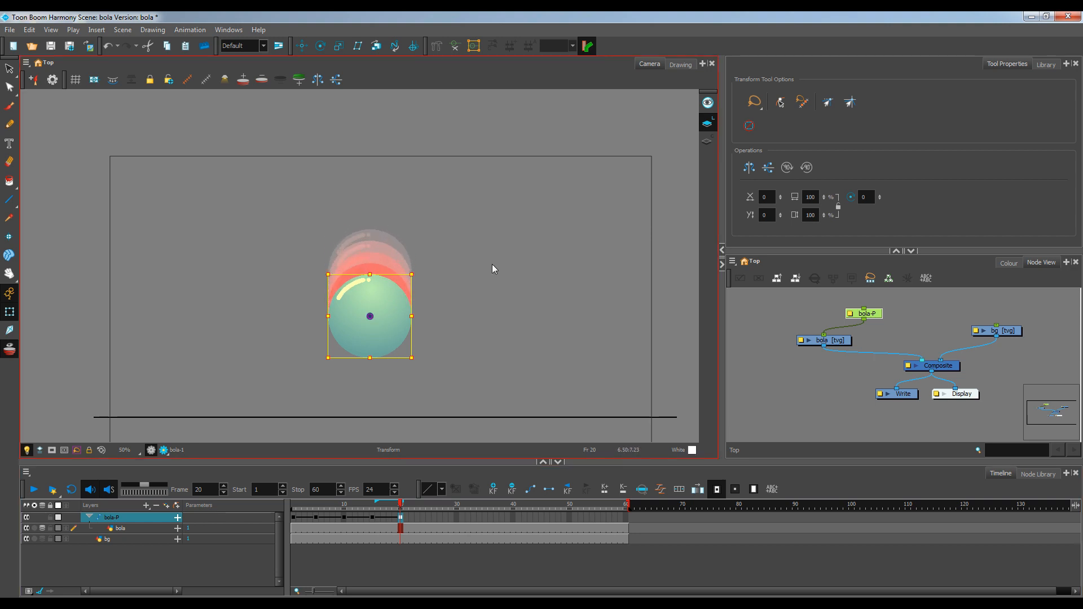
key(Down)
key(Down)
key(Down)
key(Down)
key(Down)
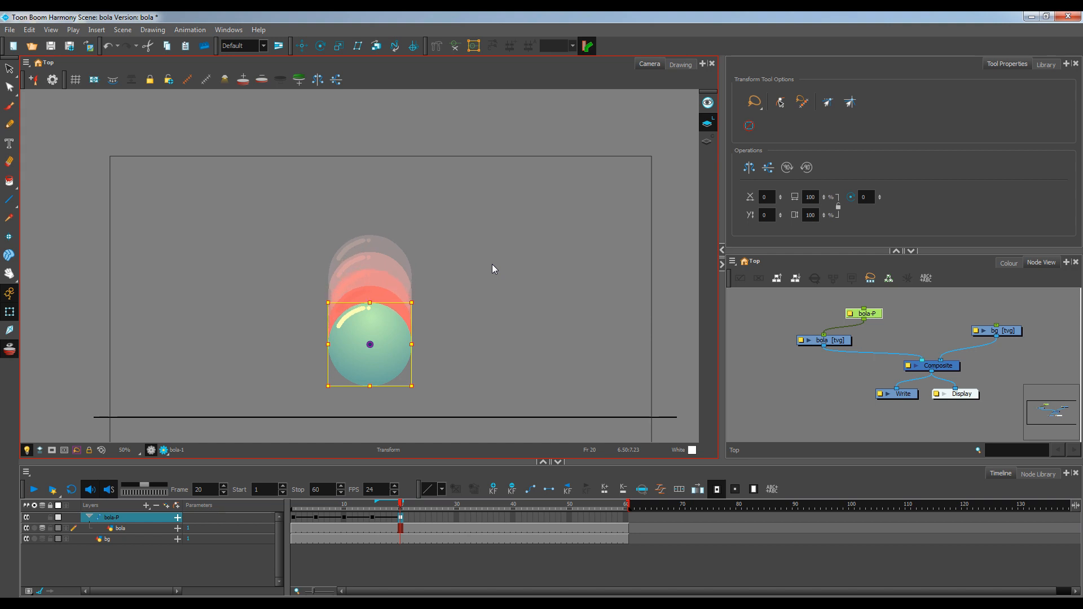
key(Down)
key(Down)
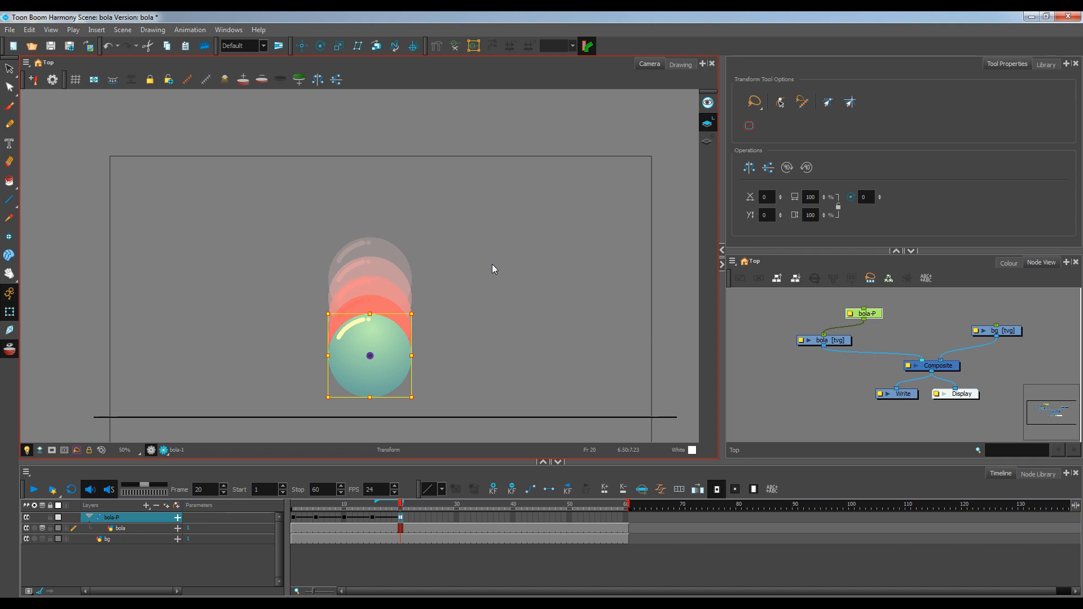
key(Down)
key(Down)
key(Down)
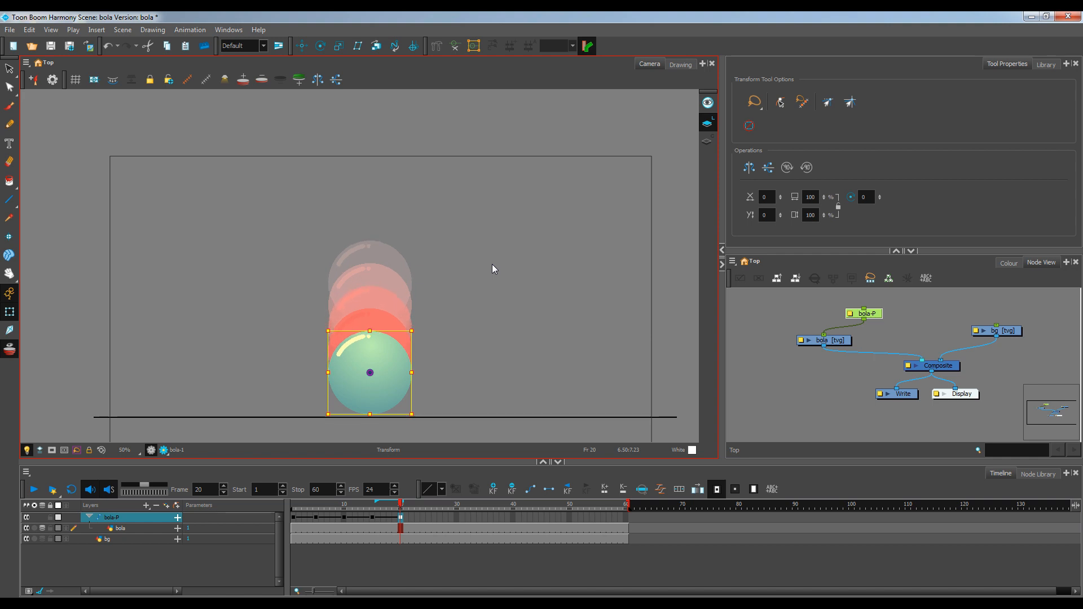
click(492, 264)
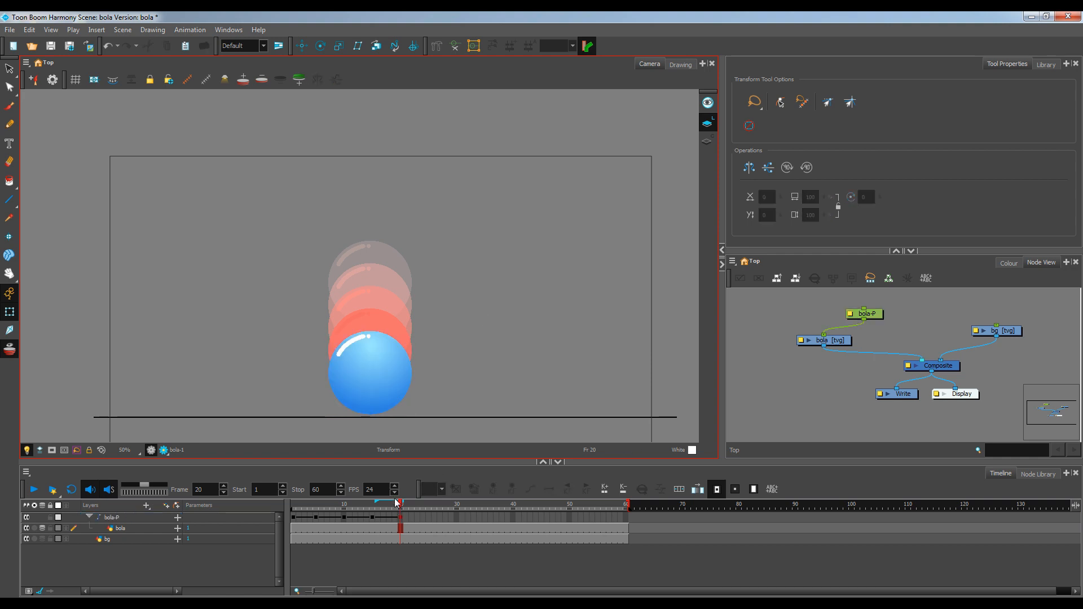
- Play back the ball's fall from frame 1 and check its spacing up to frame 20
drag(399, 504, 292, 513)
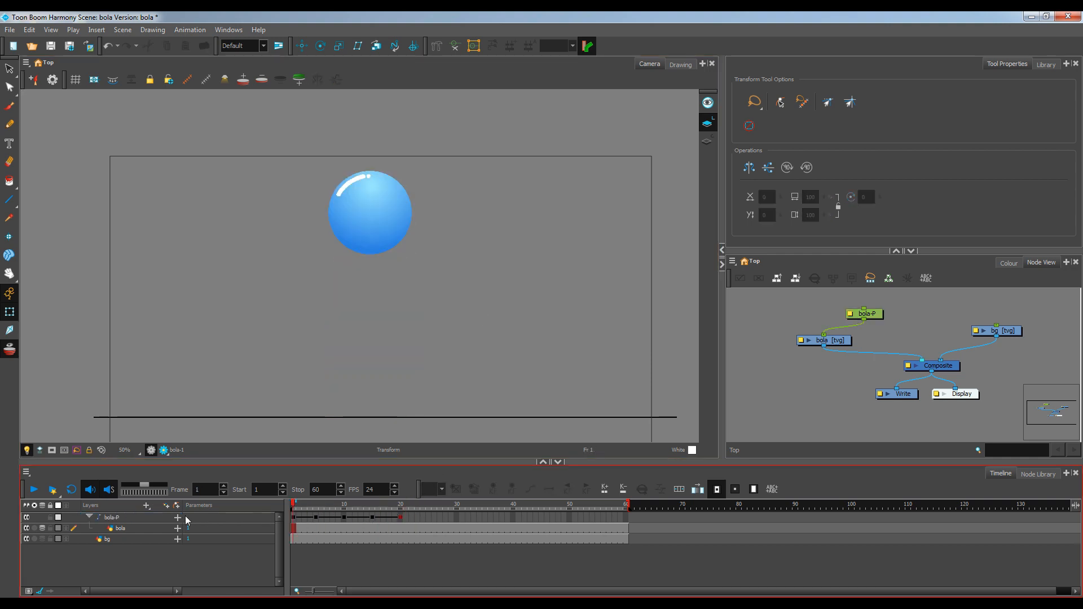
click(32, 489)
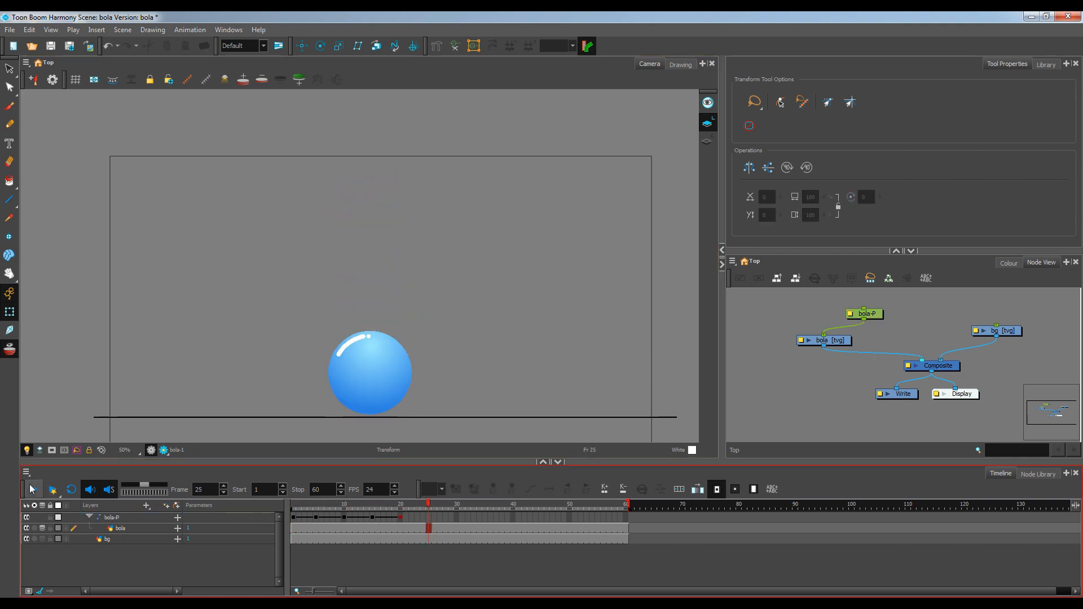
drag(360, 504, 391, 510)
- Raise the ball straight up at the frame 20 keyframe so it sits about half its diameter above the ground line
click(400, 516)
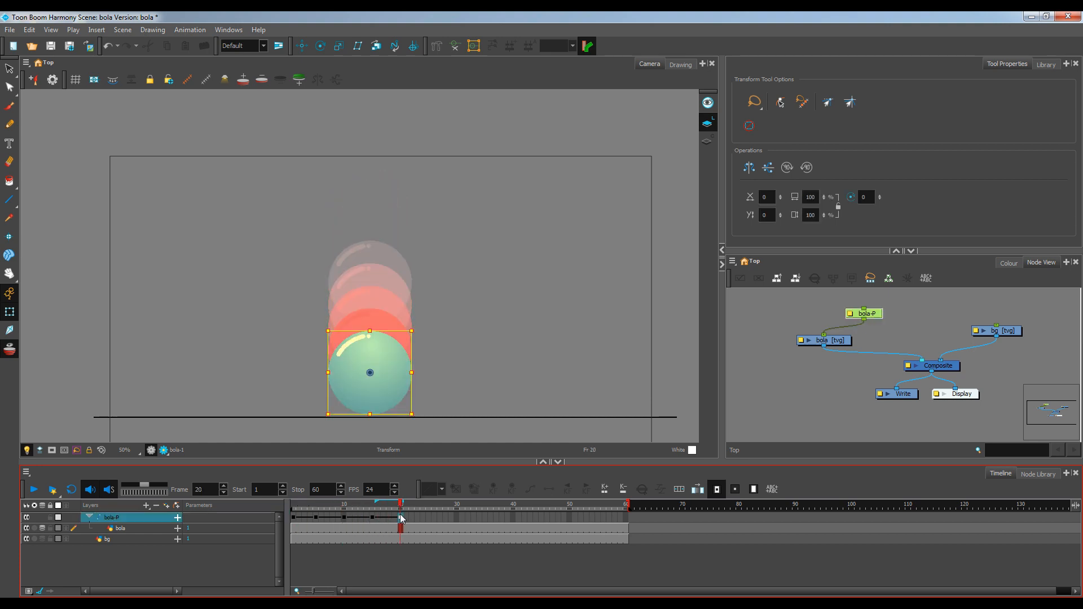
click(370, 372)
drag(370, 372, 370, 333)
click(452, 344)
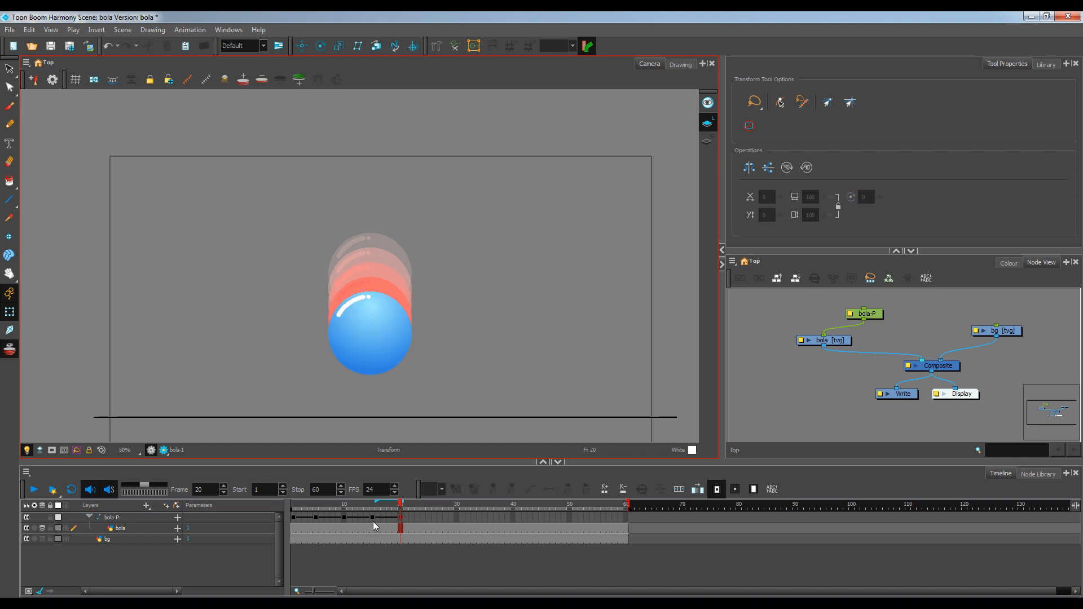
- Nudge the ball slightly upward at the frame 15 keyframe of the bola-P peg
click(371, 517)
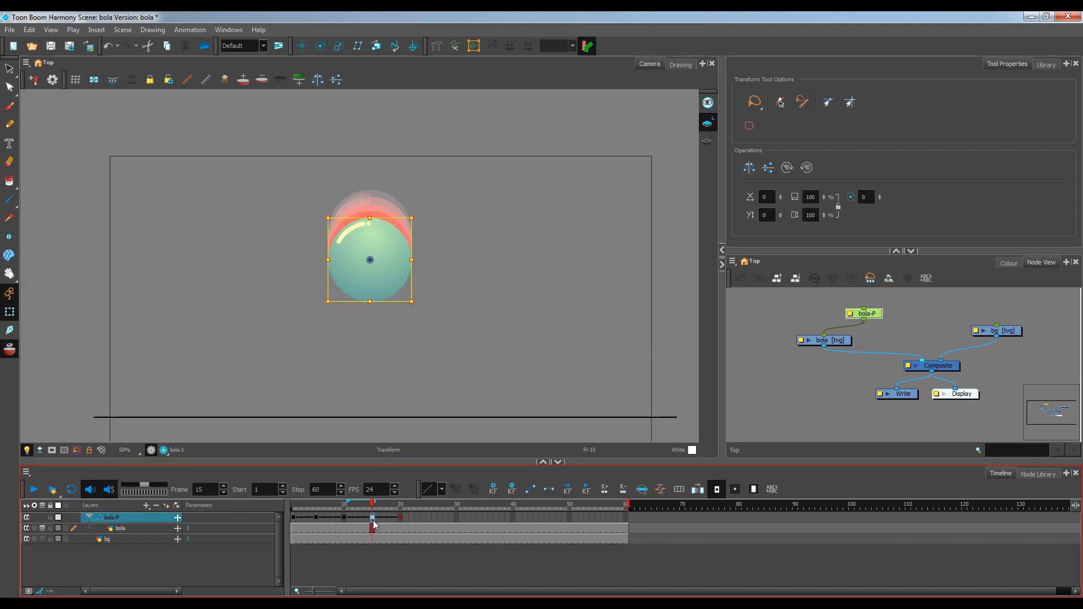
click(371, 258)
key(Up)
key(Up)
key(Up)
key(Up)
key(Up)
key(Up)
key(Up)
key(Up)
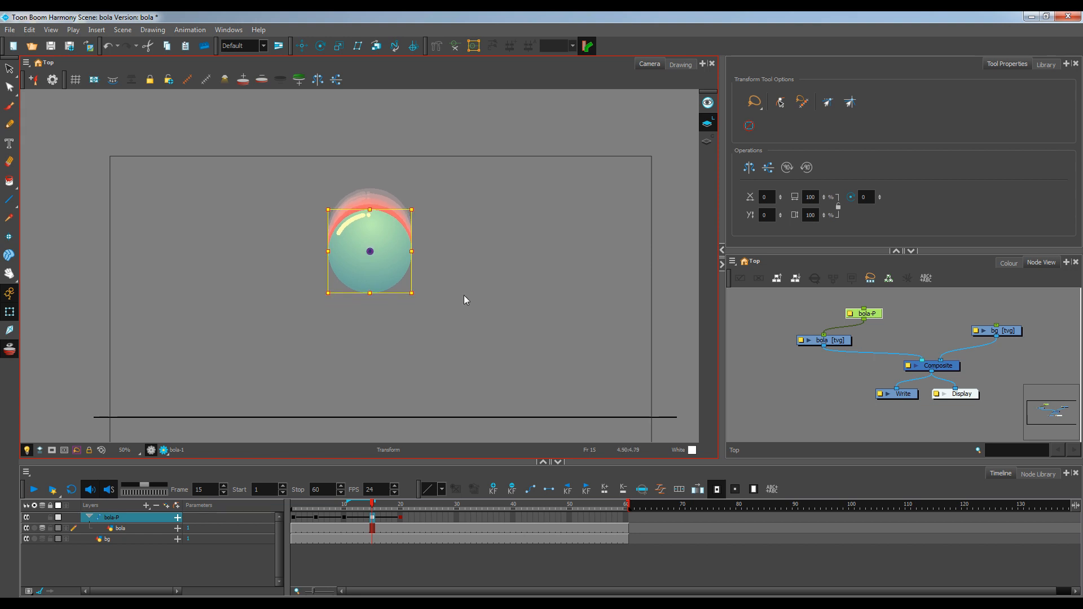
click(463, 295)
- At the frame 20 keyframe of the bola-P peg, stretch the ball about a third taller and narrow it by about a fifth
click(373, 508)
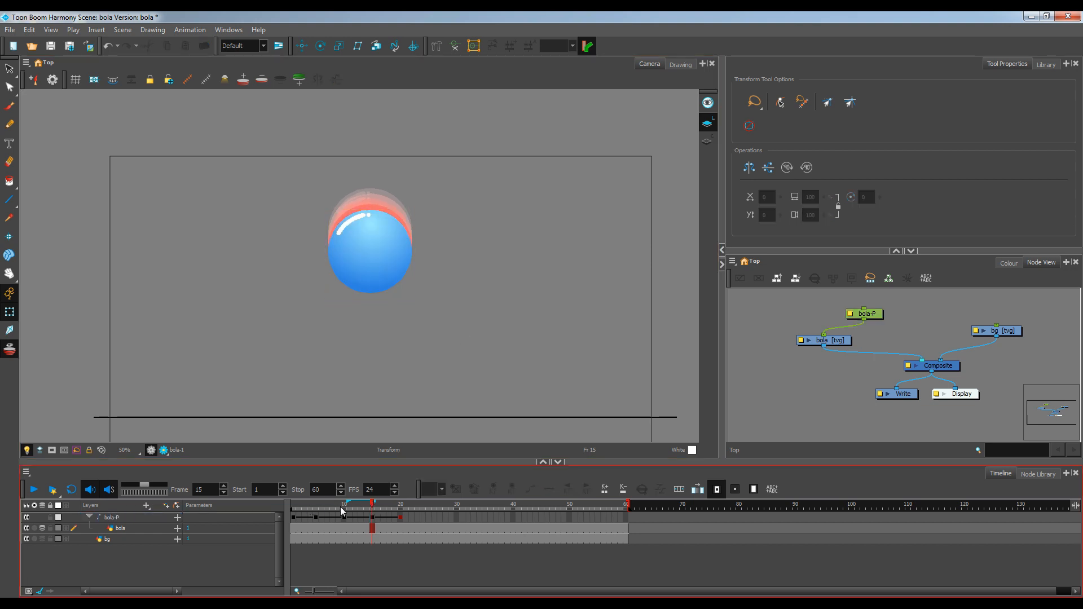
drag(369, 508, 401, 511)
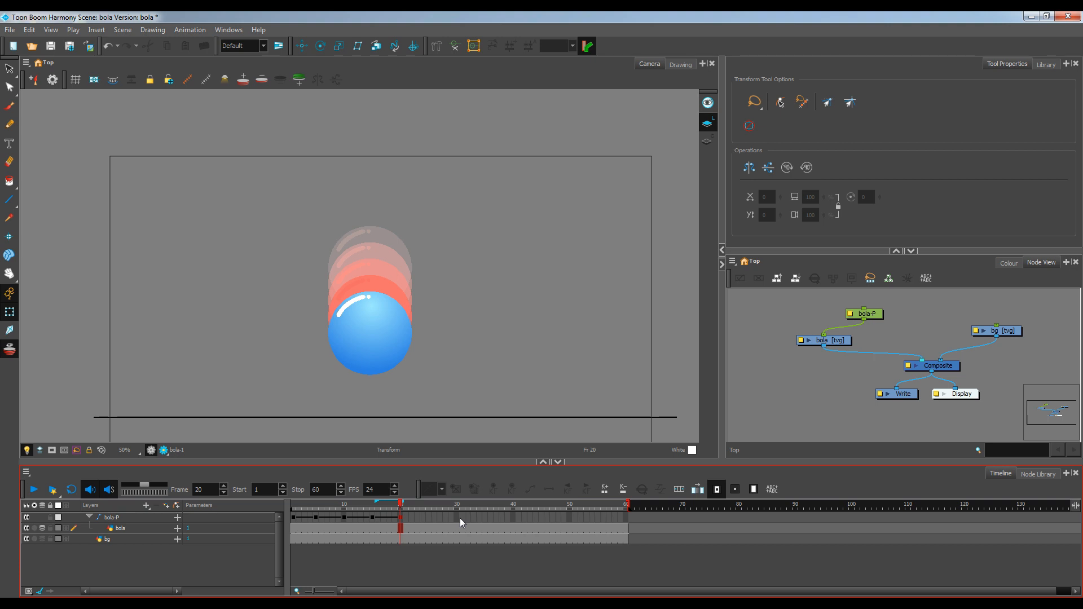
click(402, 517)
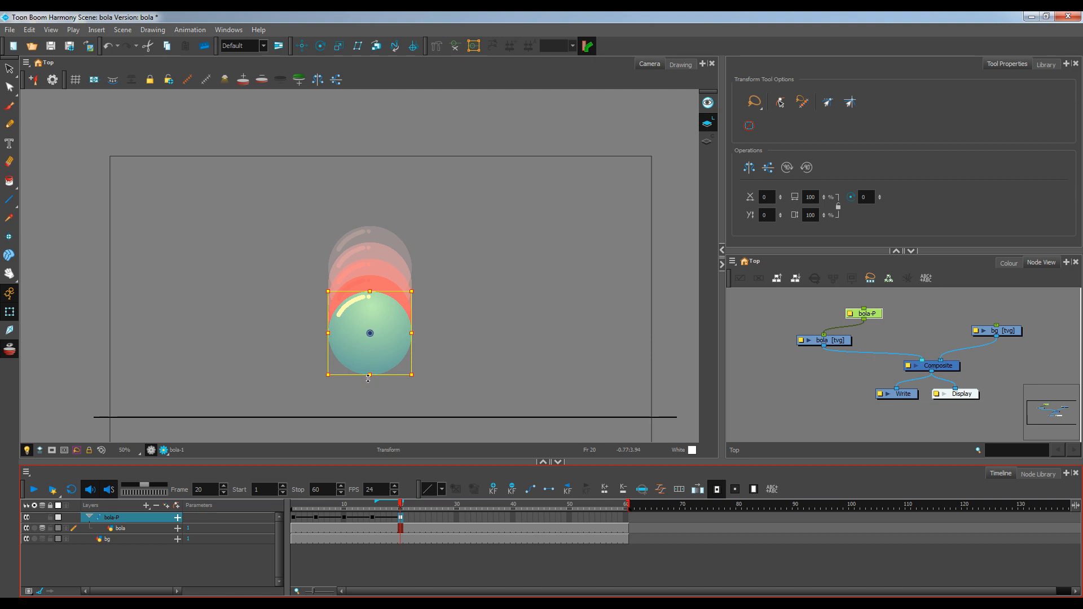
drag(369, 375, 370, 389)
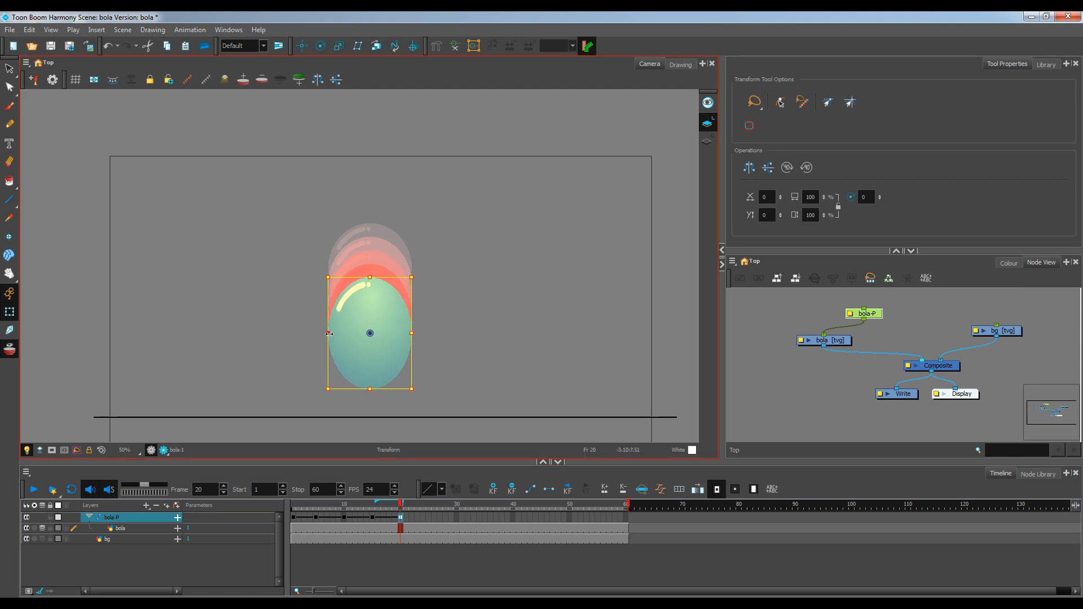
drag(329, 333, 337, 336)
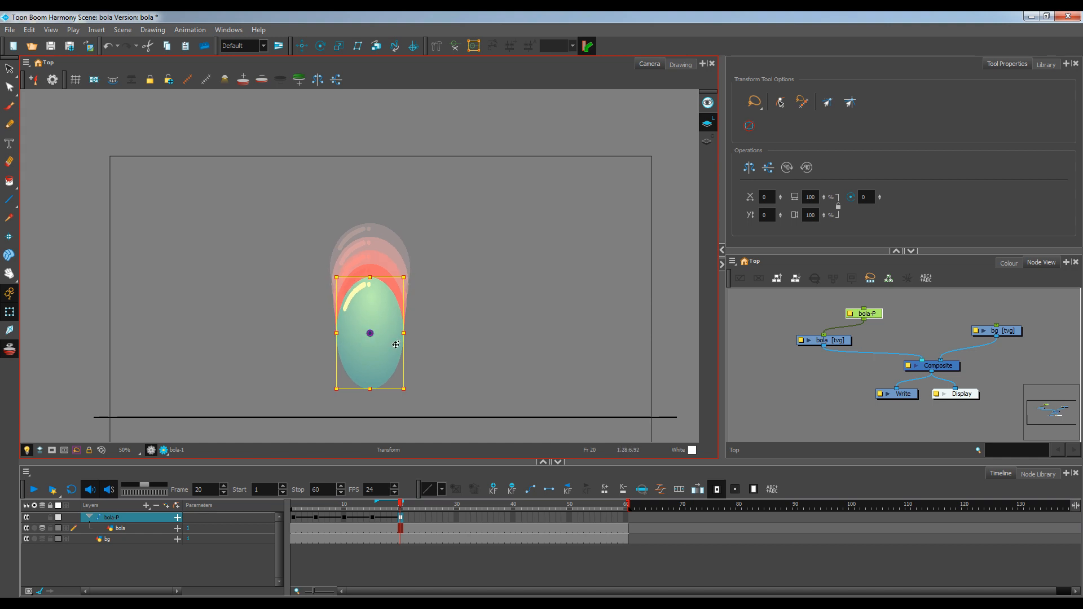
- Lower the stretched ball straight down at frame 20 until its bottom edge almost touches the ground line
key(Down)
key(Down)
key(Down)
key(Down)
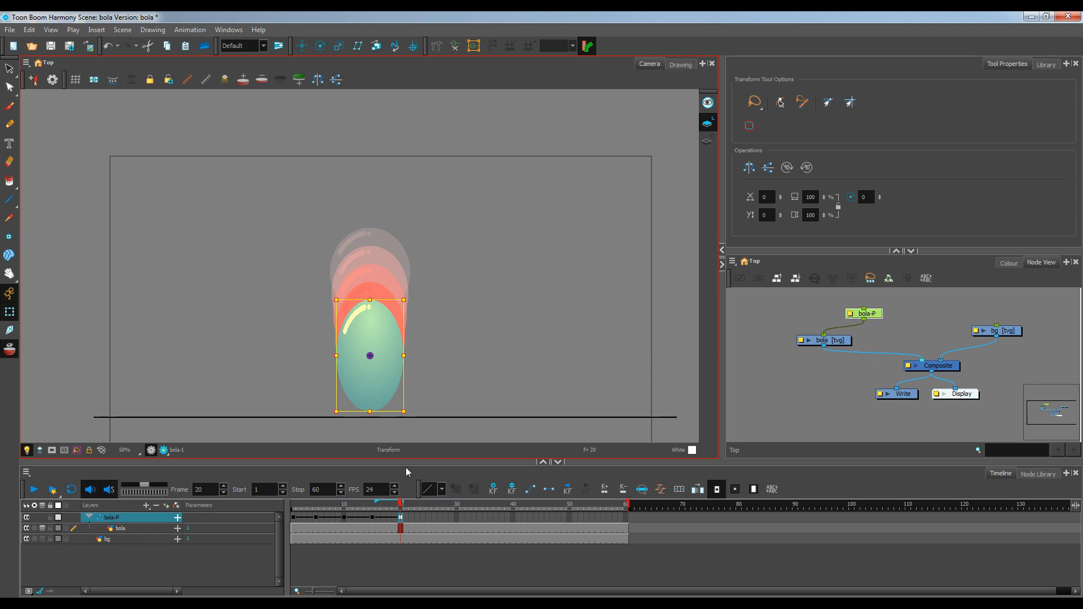
key(Down)
key(Down)
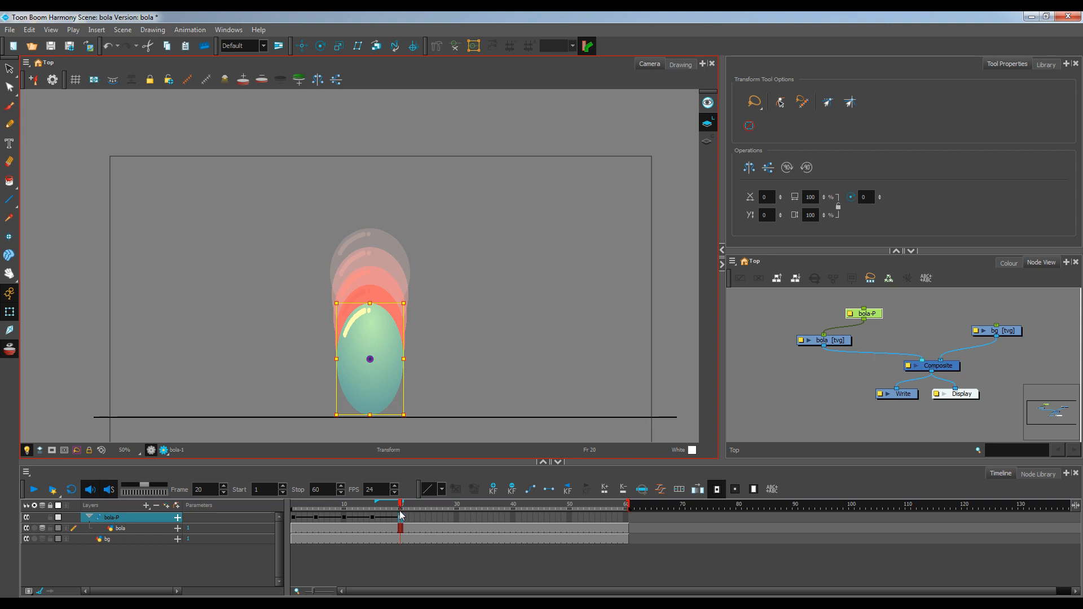
- Create a squash pose at frame 22 of the bola-P peg, with the ball widened, flattened and lowered onto the ground line
click(400, 517)
click(411, 516)
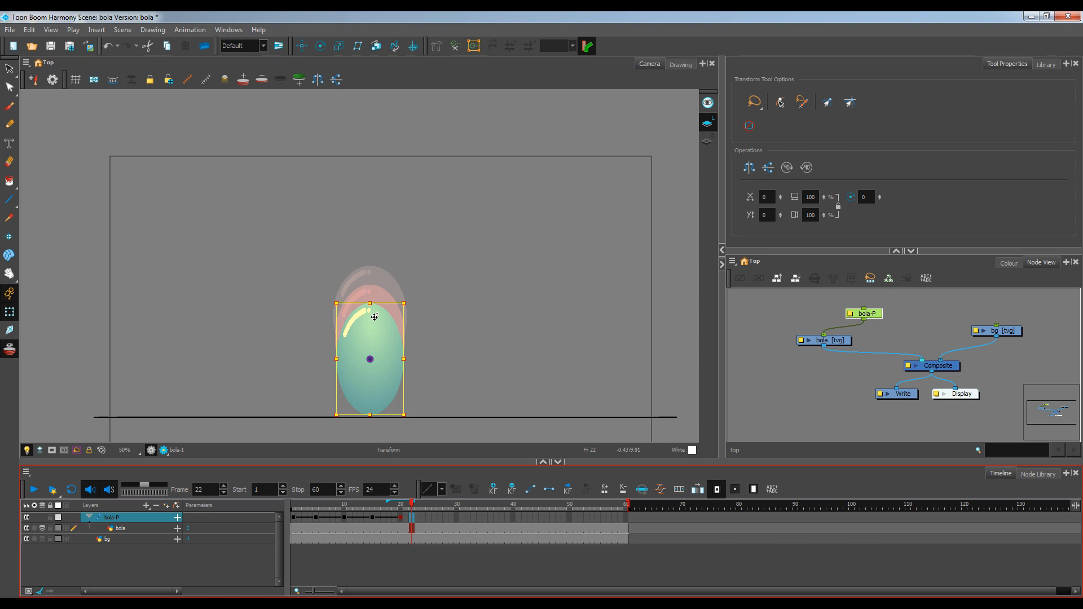
drag(371, 305, 426, 358)
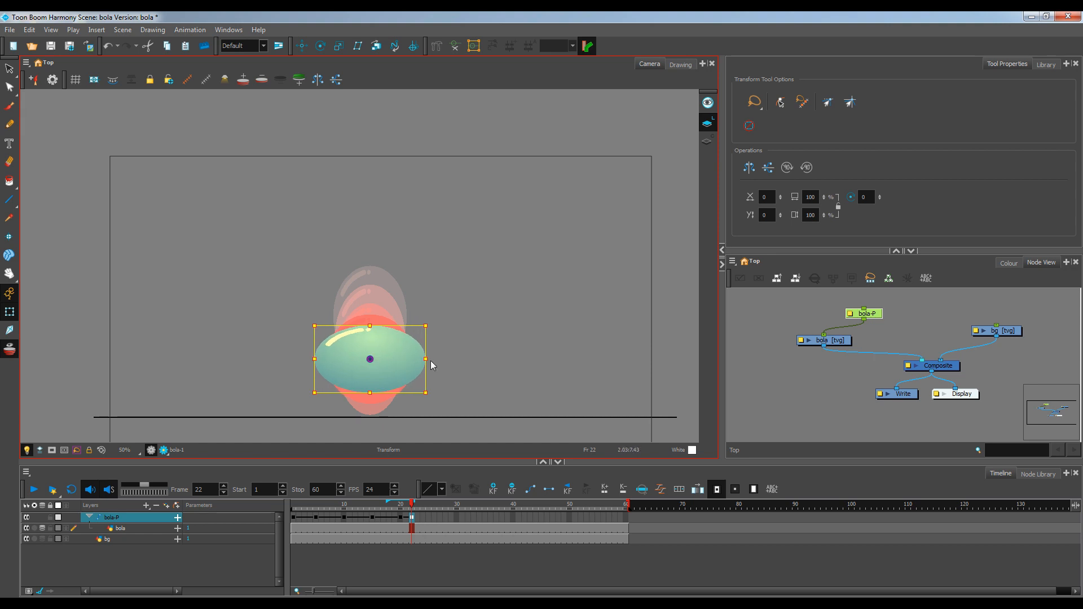
key(Down)
key(Down)
key(Down)
key(Down)
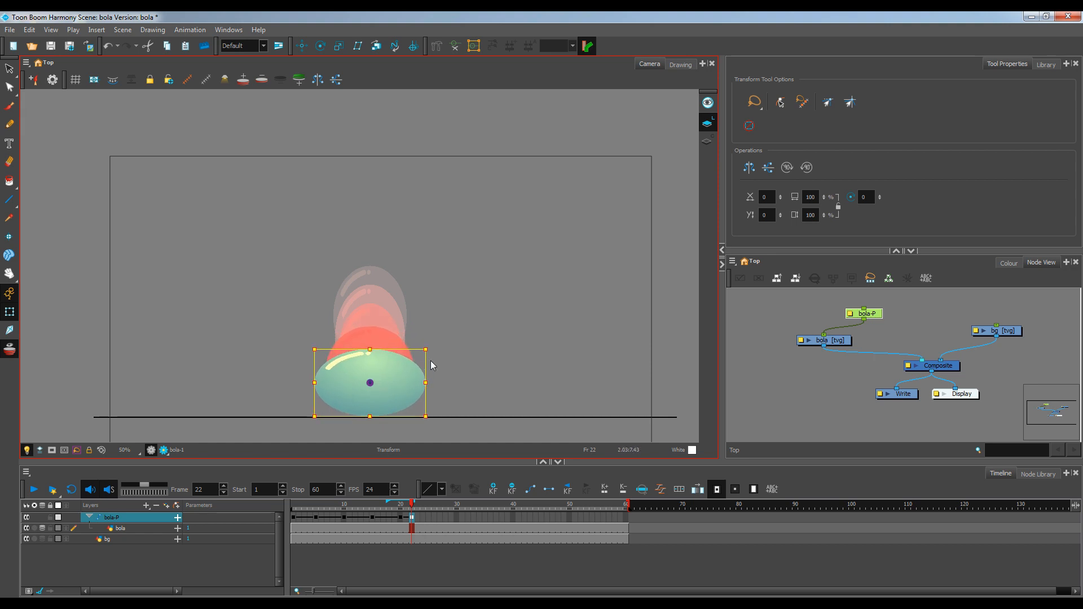
click(486, 339)
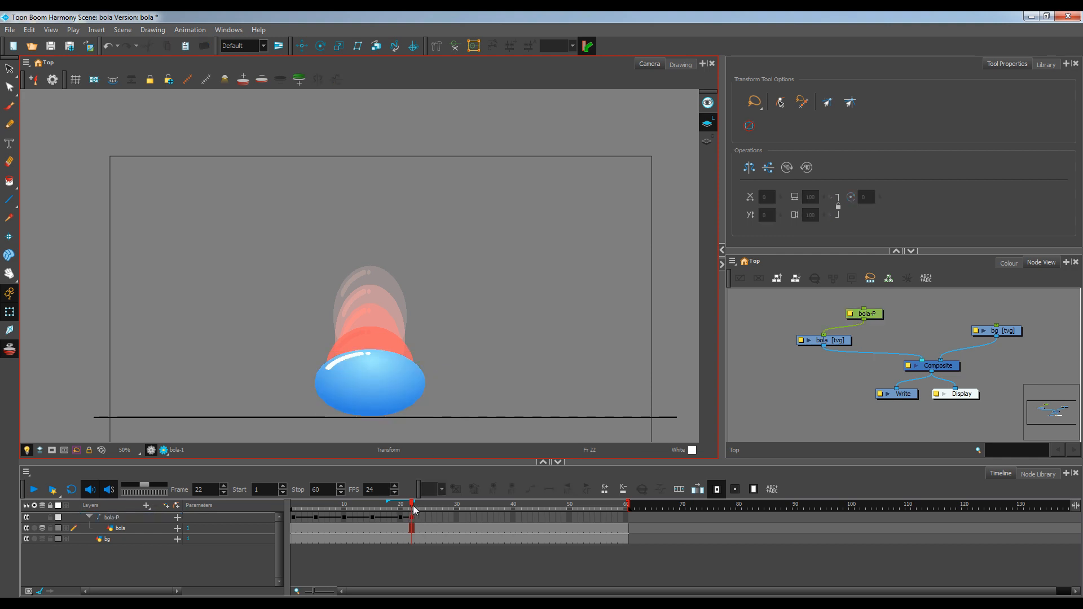
- Play back the fall and squash from frame 1 with looping enabled, and check the impact
drag(411, 507, 116, 516)
click(34, 490)
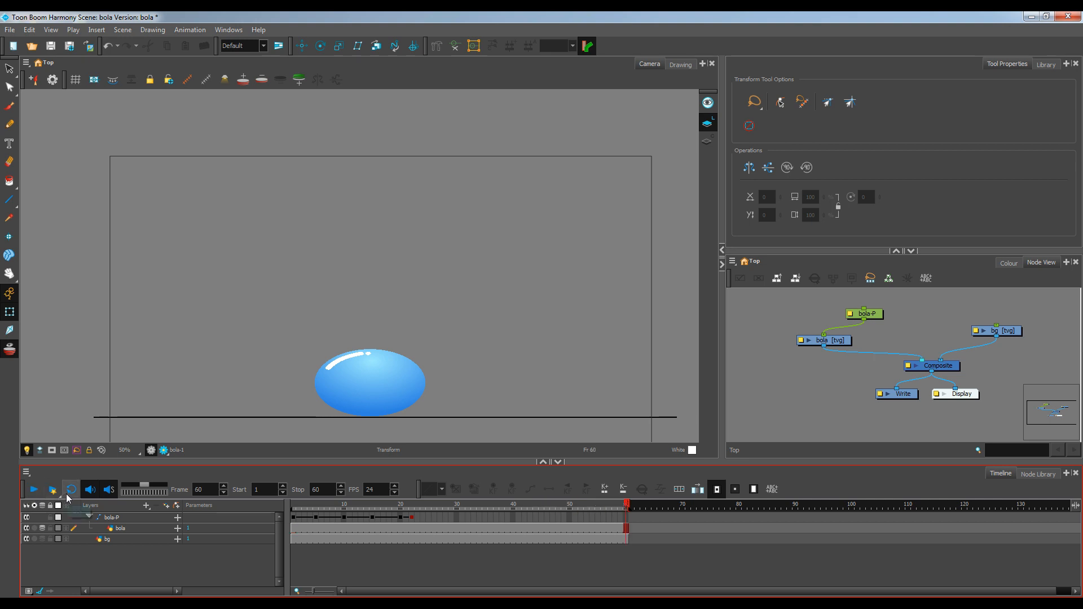
click(35, 490)
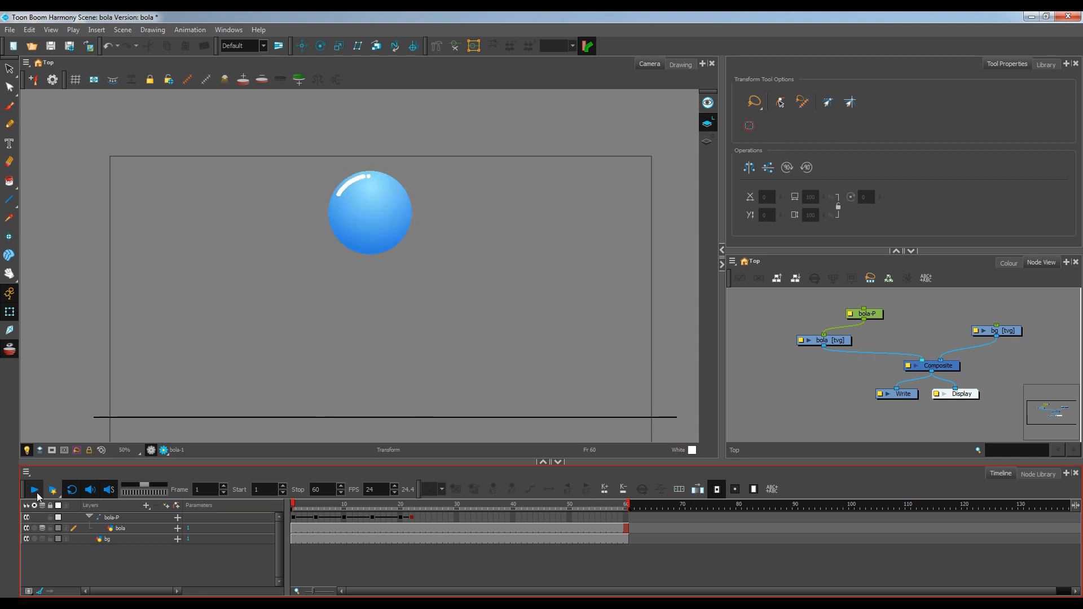
click(36, 493)
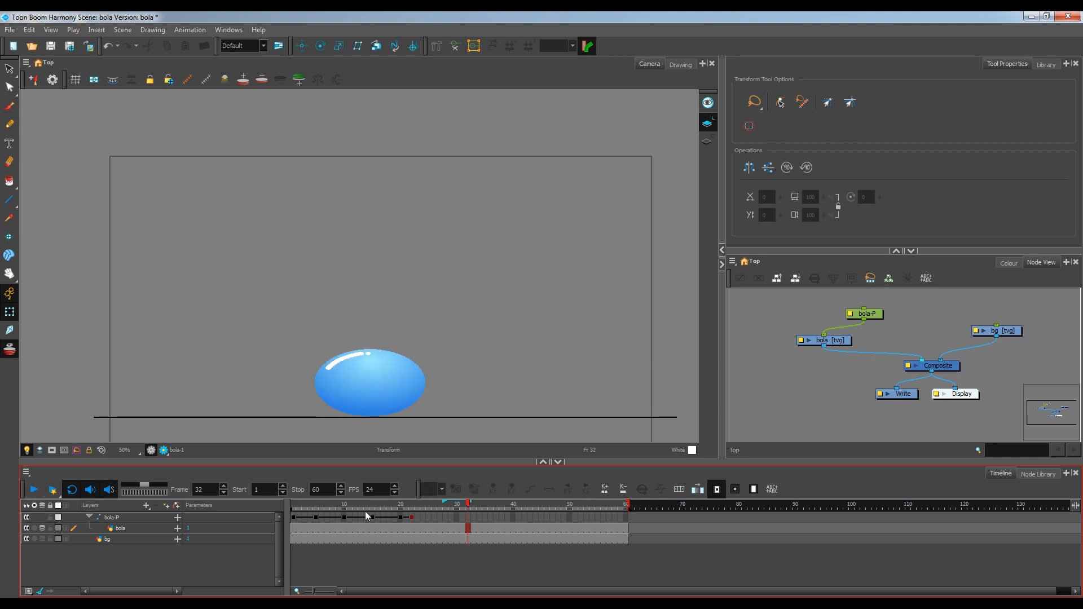
- Flatten the ball slightly more at the frame 22 keyframe and lower it back onto the ground line
click(412, 517)
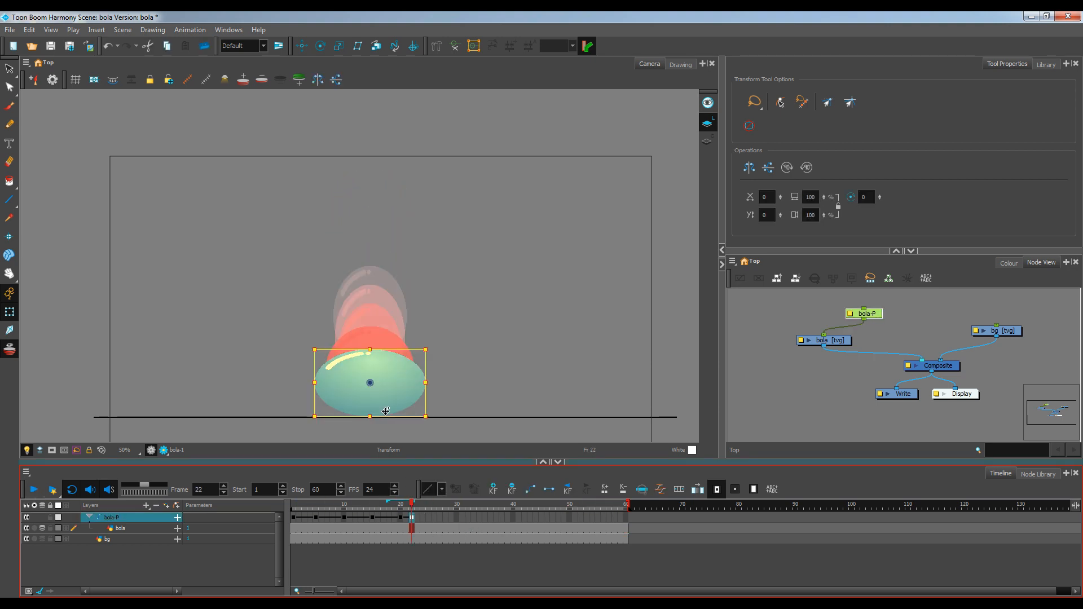
click(372, 349)
drag(372, 349, 372, 353)
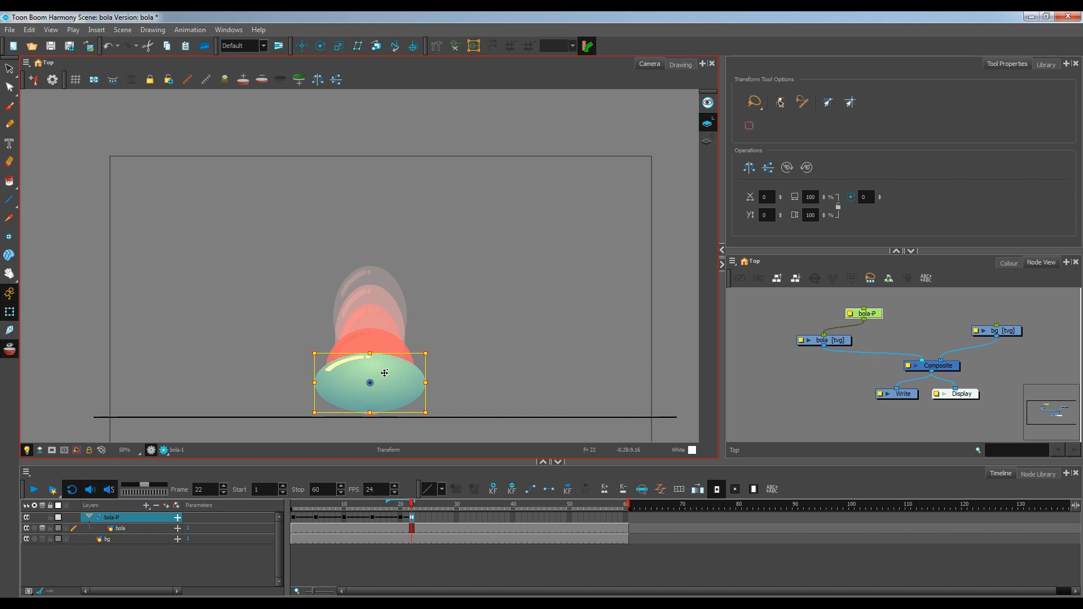
key(Down)
key(Down)
key(Down)
key(Down)
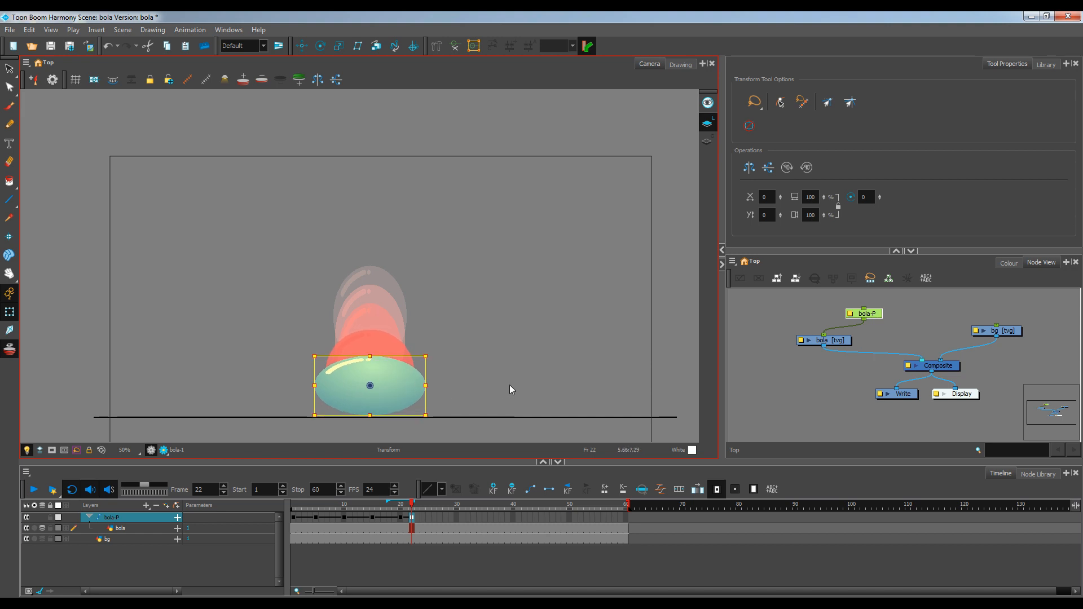
click(500, 382)
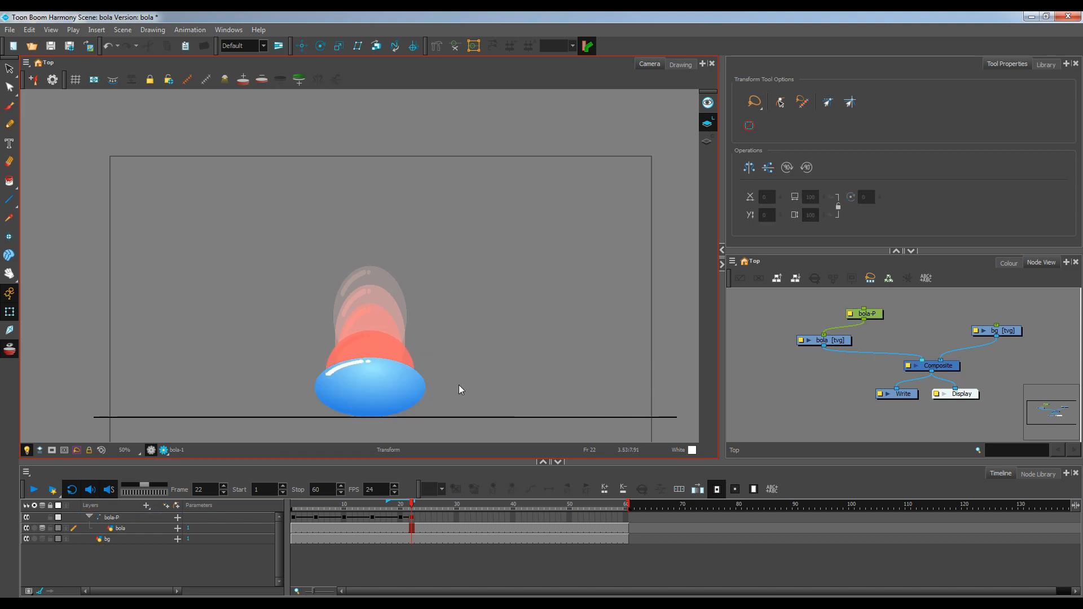
- Play back the animation from frame 1 to check the flatter squash on impact
drag(411, 502, 292, 503)
click(34, 489)
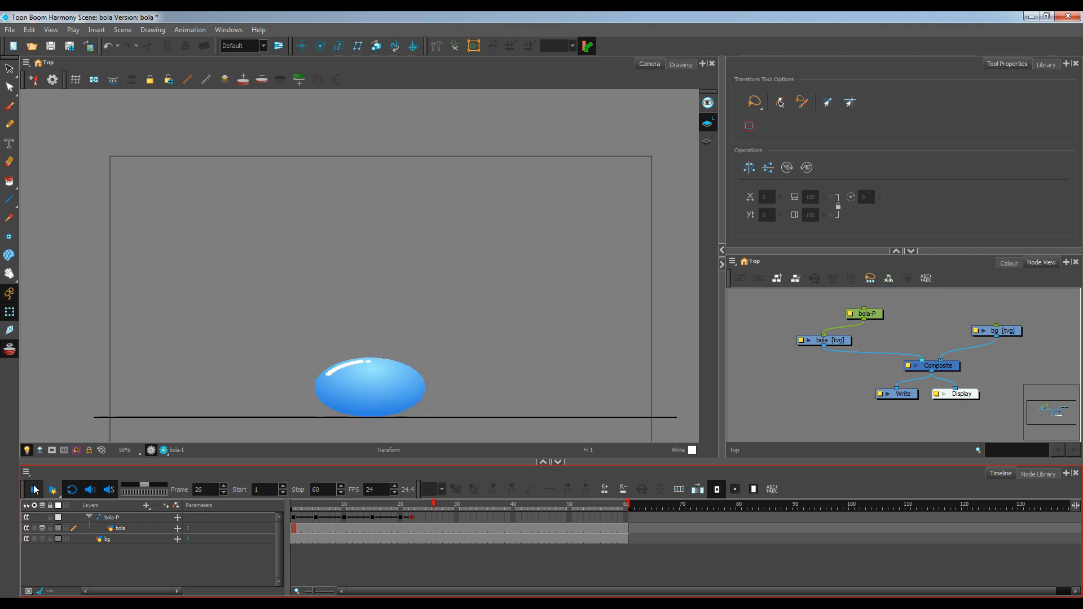
click(34, 489)
- Copy the bola-P keyframes from frame 1 to frame 22 and paste them in reverse starting at frame 22
drag(388, 504, 292, 496)
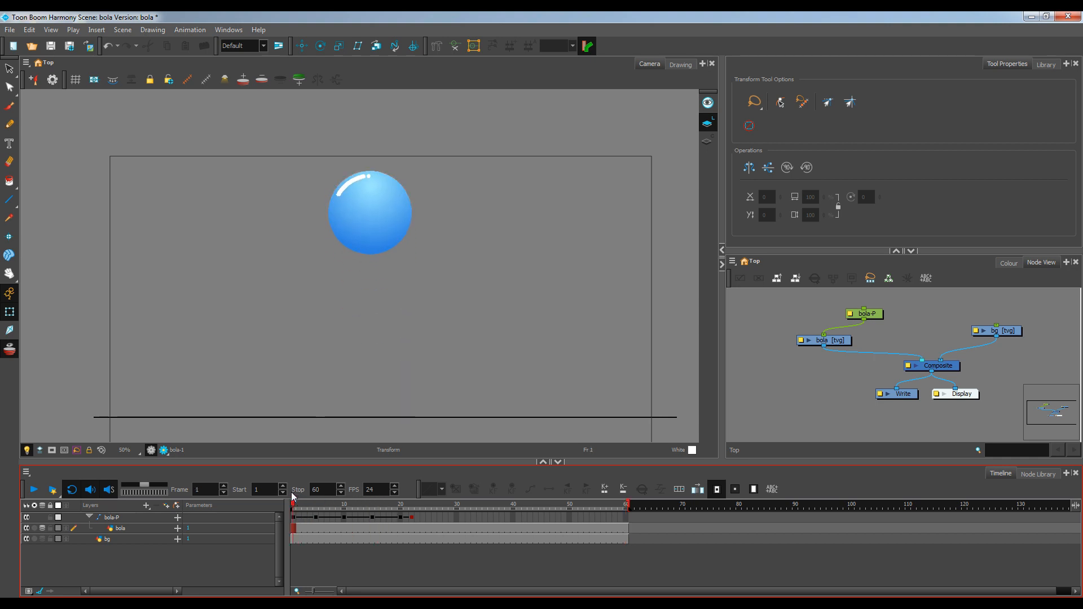
click(300, 522)
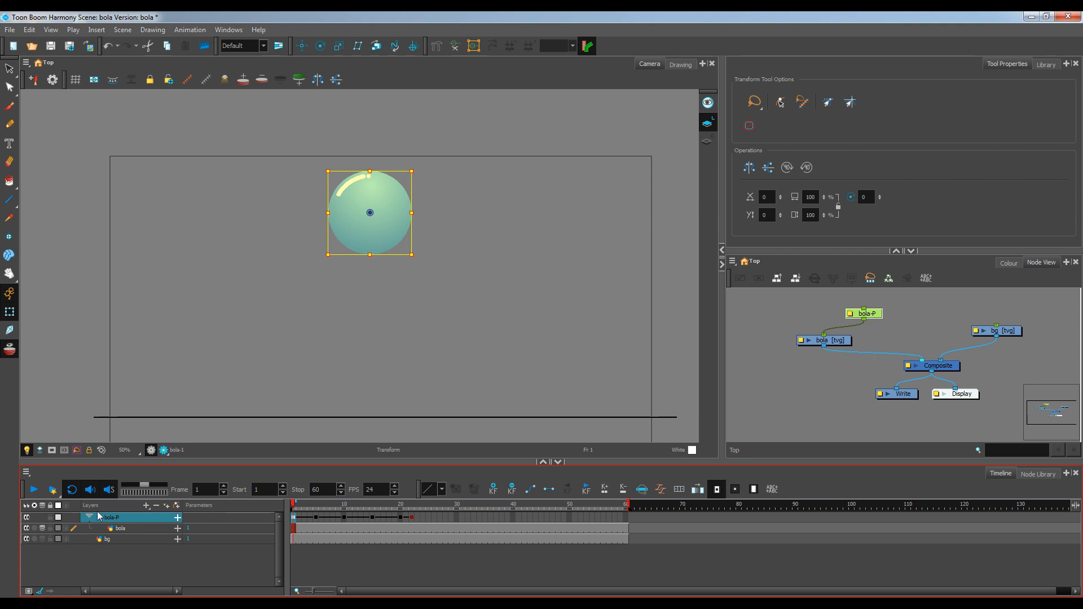
shift+click(413, 518)
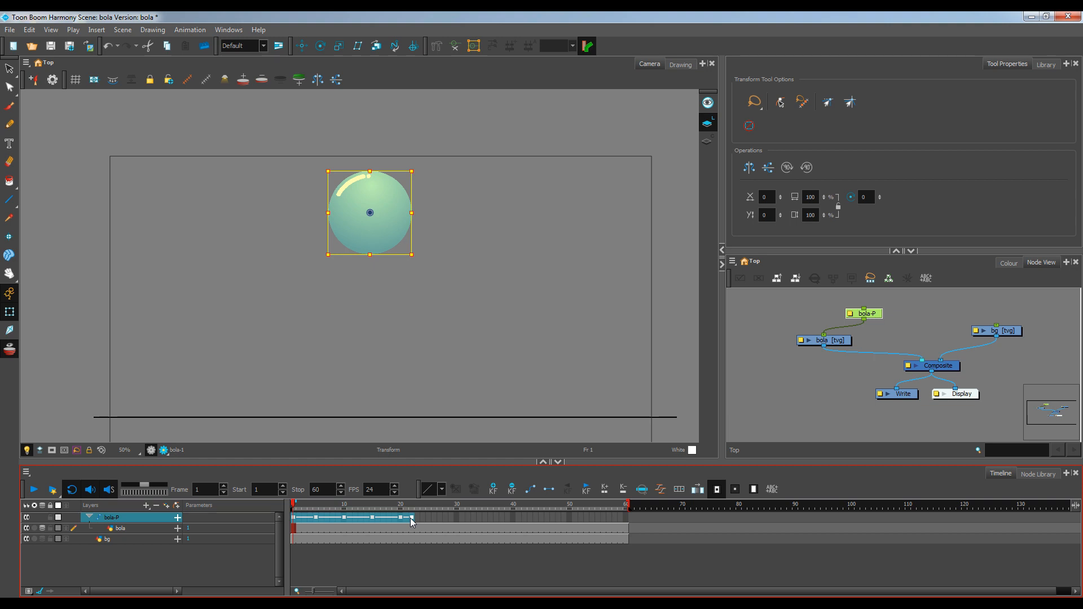
key(ctrl+c)
click(413, 519)
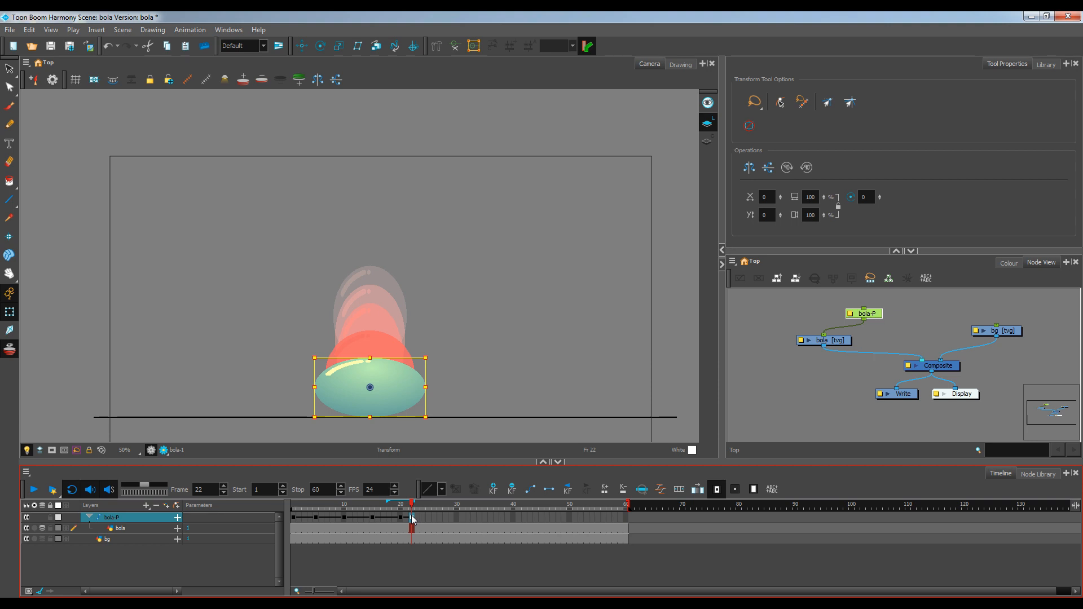
right_click(412, 519)
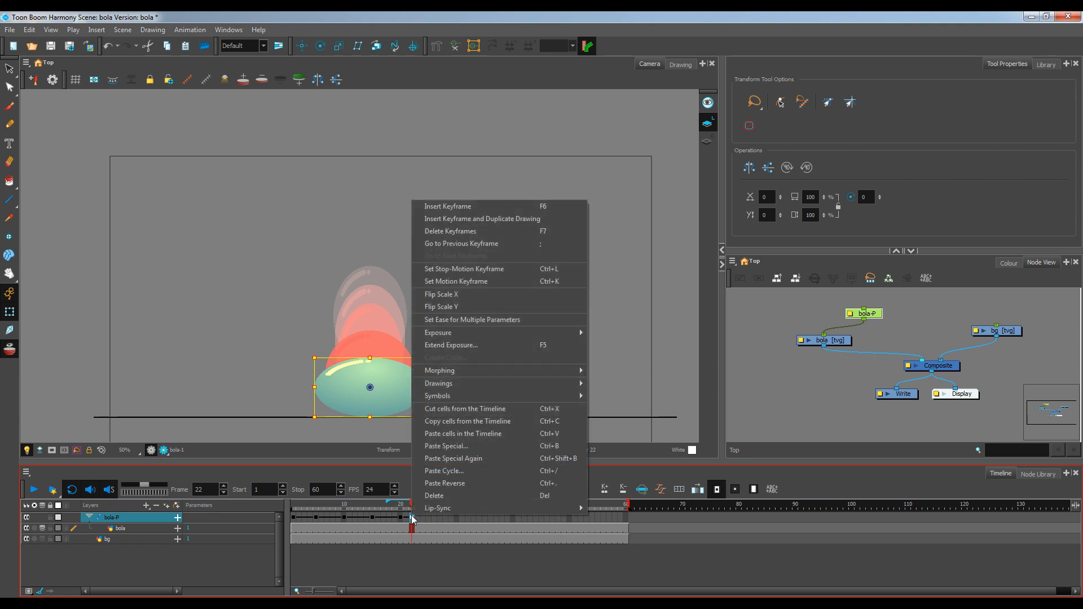
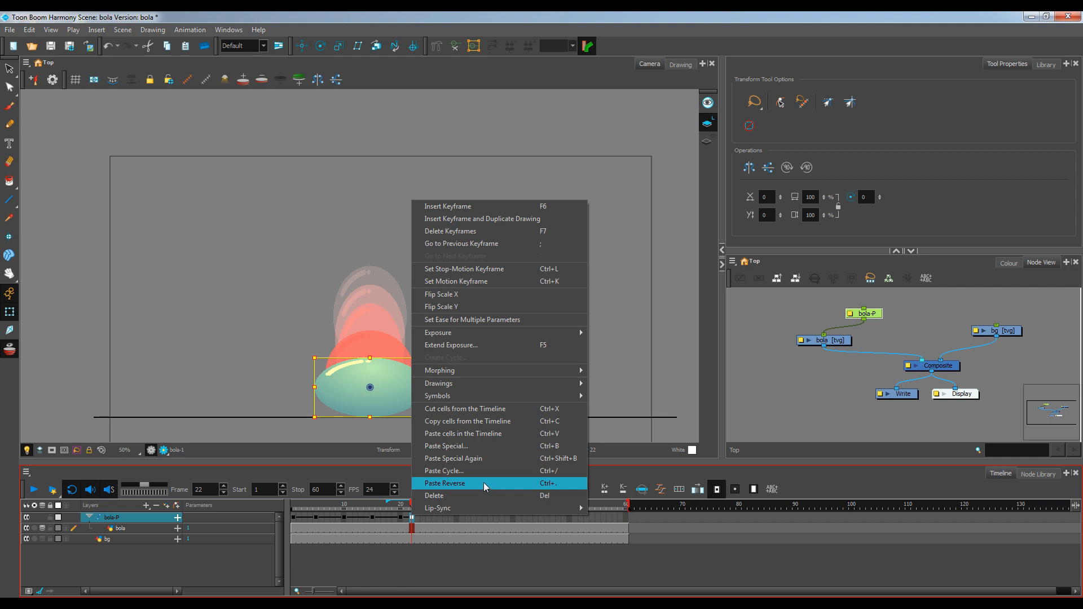
click(478, 482)
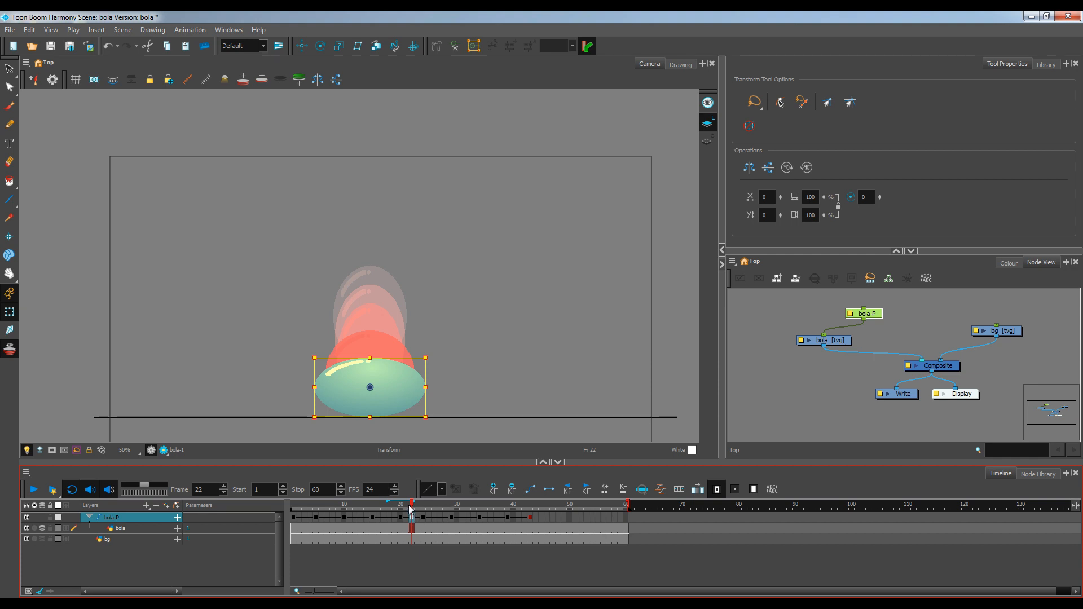
- Play back the full fall and rebound of the ball from frame 1
drag(409, 509, 290, 513)
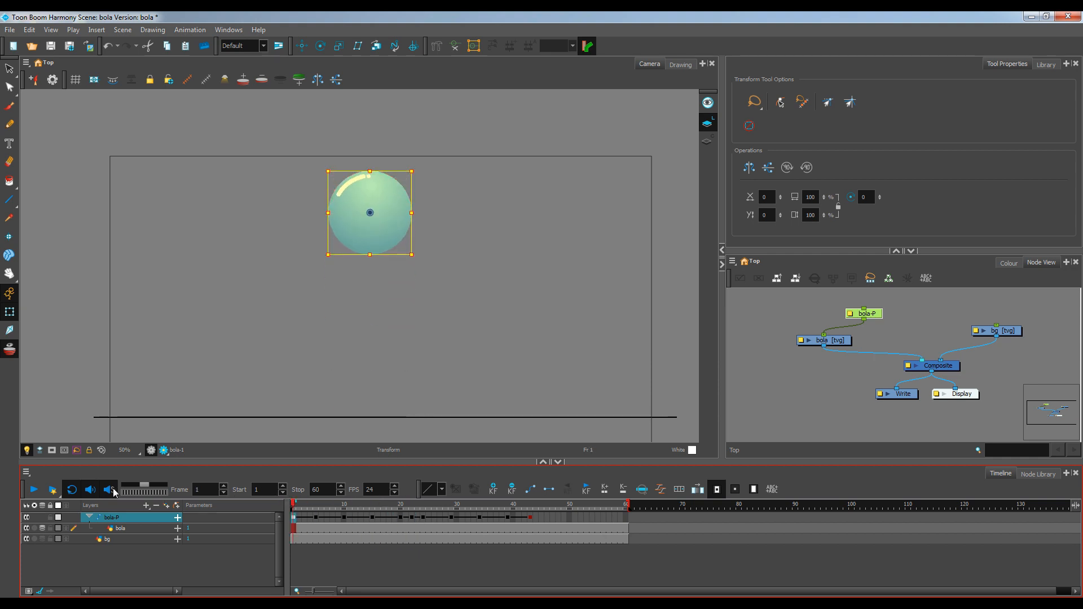
click(27, 493)
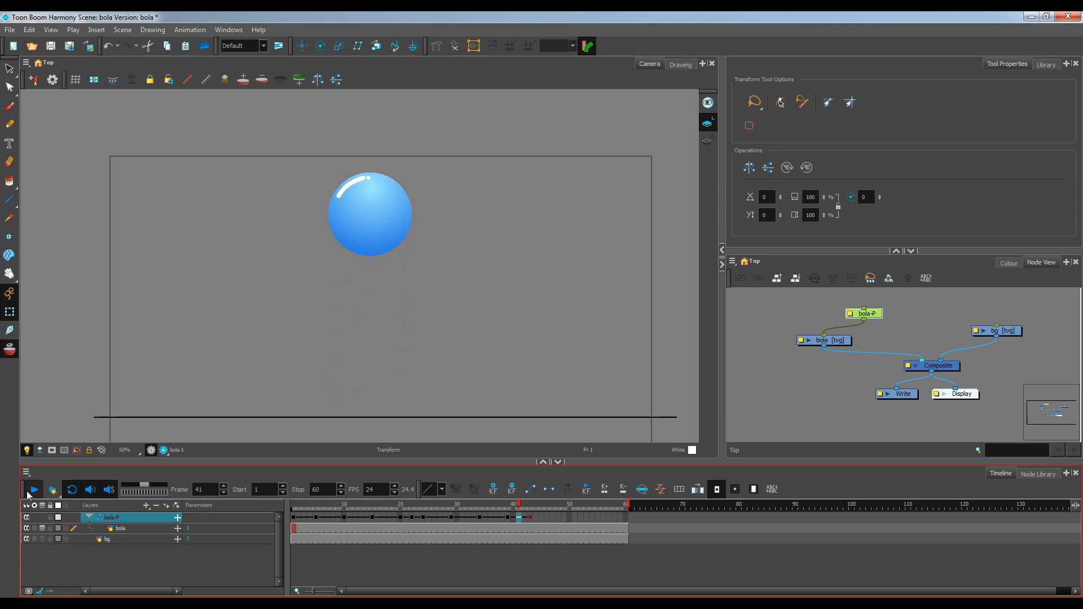